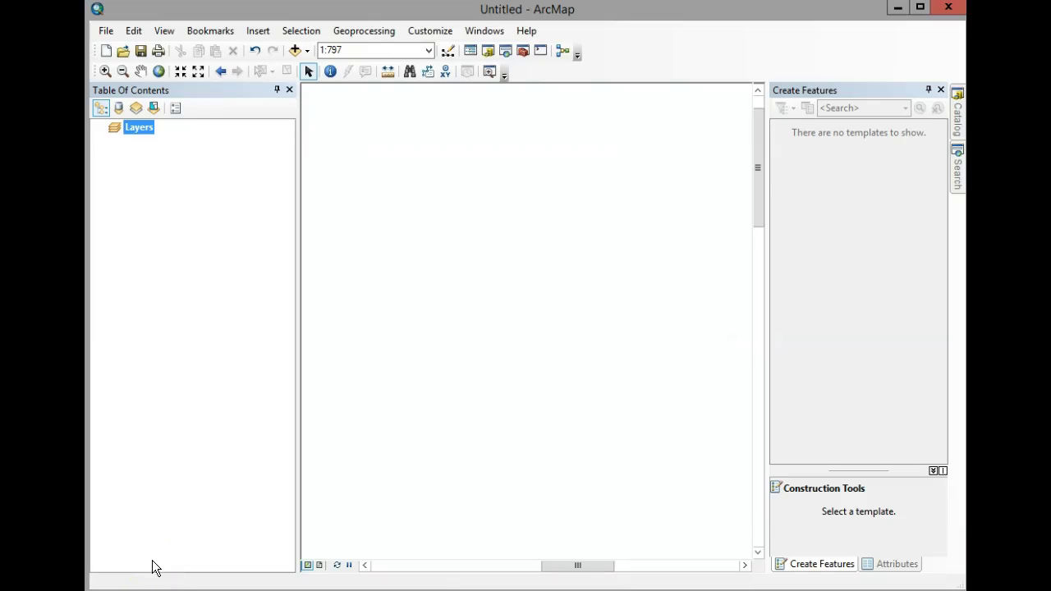
Add the FitnessTrail_dxf feature dataset from the fitness trail geodatabase to the map and clear the layer selection.
left_click(295, 50)
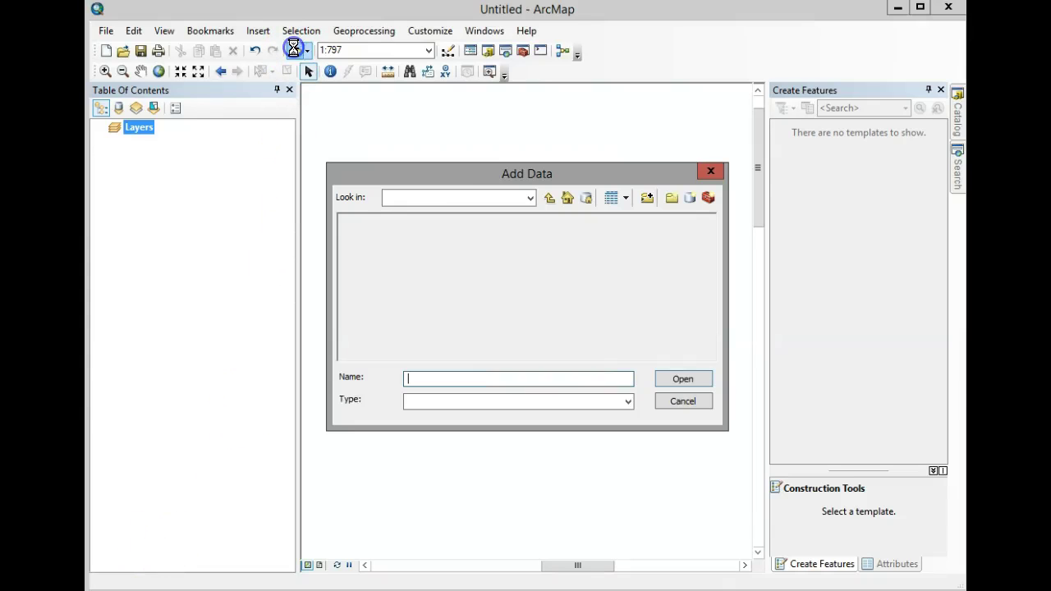
left_click(386, 220)
left_click(365, 223)
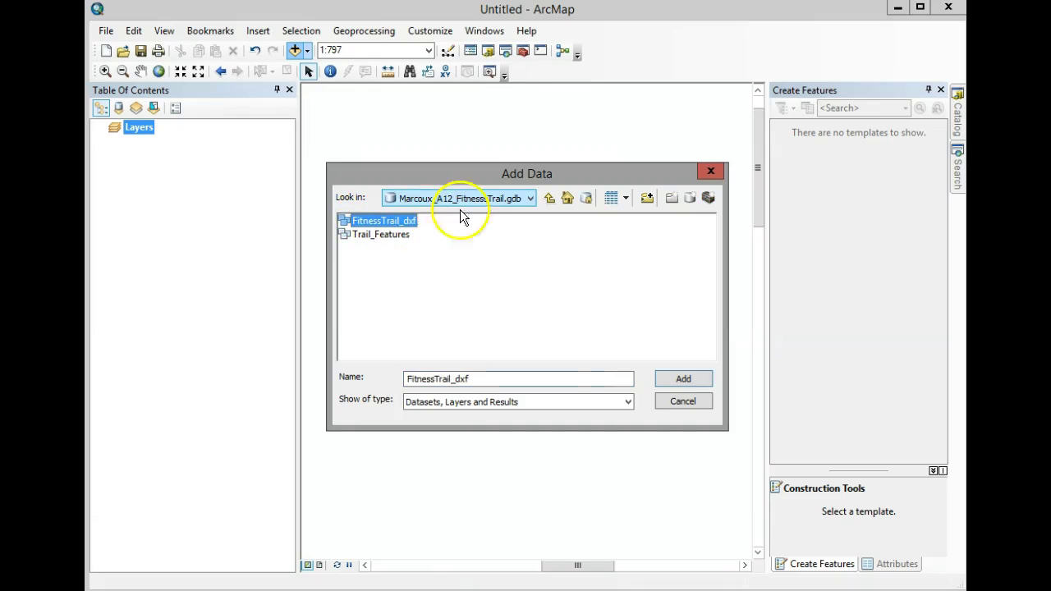
left_click(690, 377)
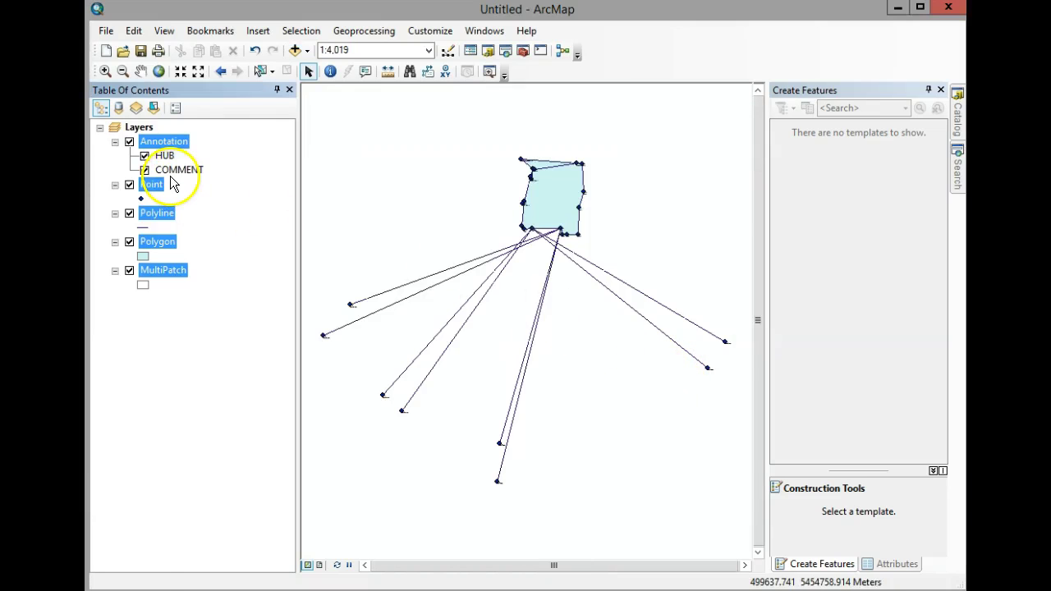
left_click(233, 231)
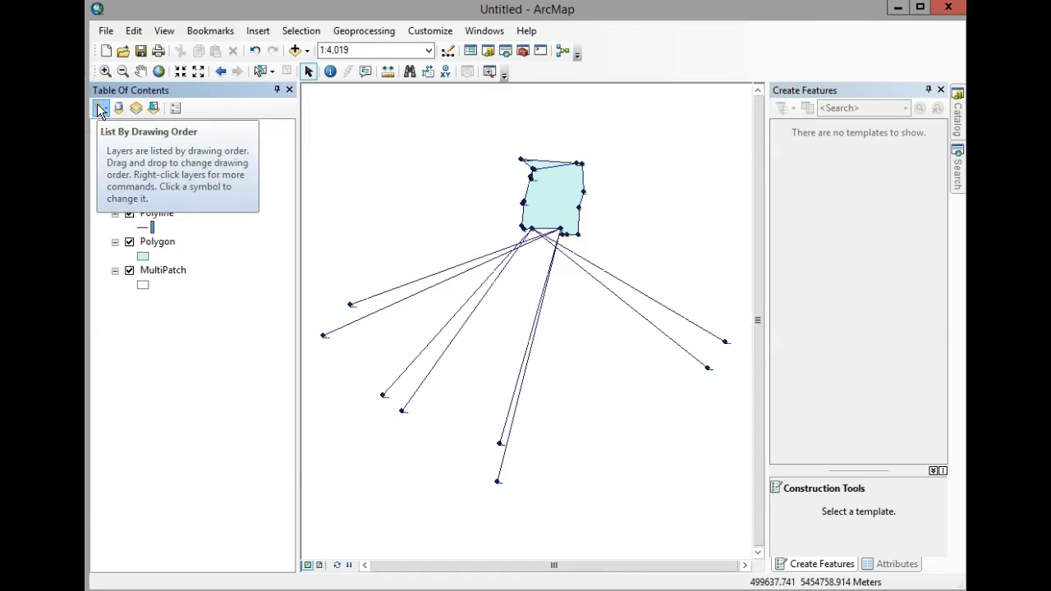
left_click(124, 320)
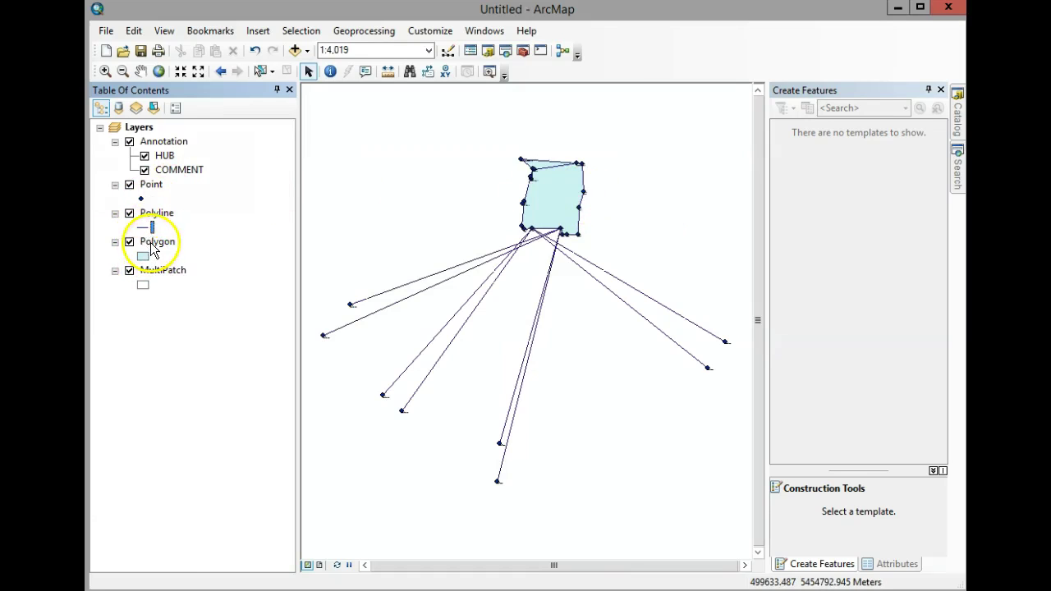
Move the Polygon layer above the Point layer in the drawing order, and return it below the Polyline layer.
left_click_drag(157, 241, 154, 177)
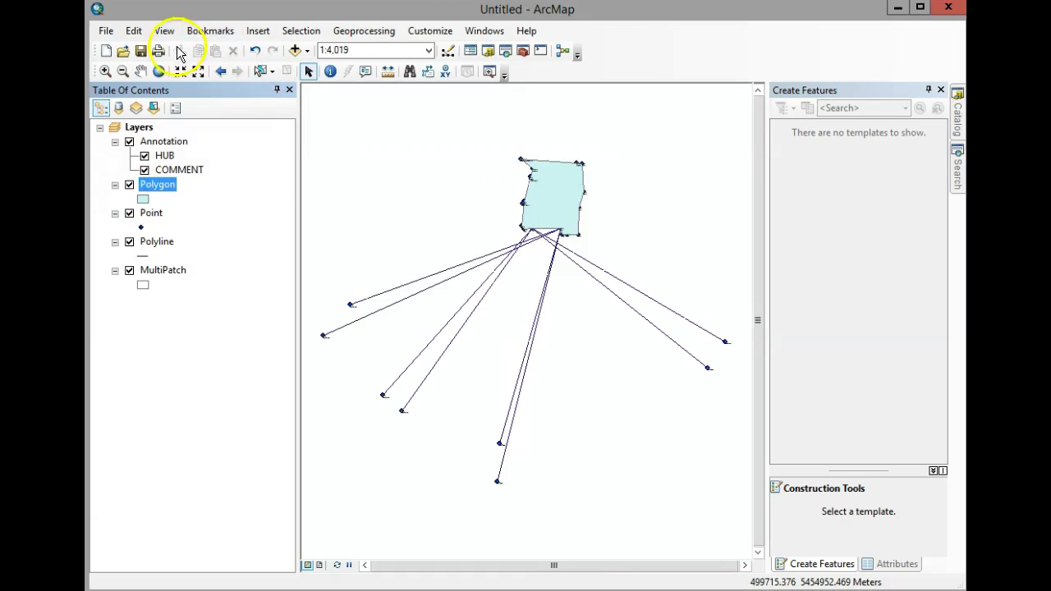
left_click(105, 73)
left_click_drag(502, 145, 645, 279)
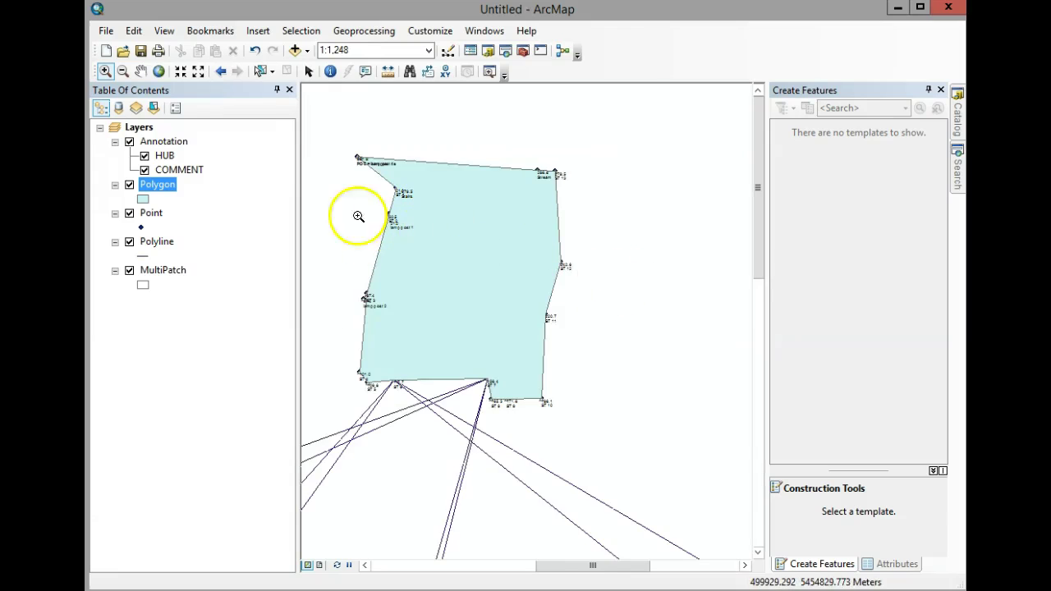
left_click_drag(162, 188, 158, 247)
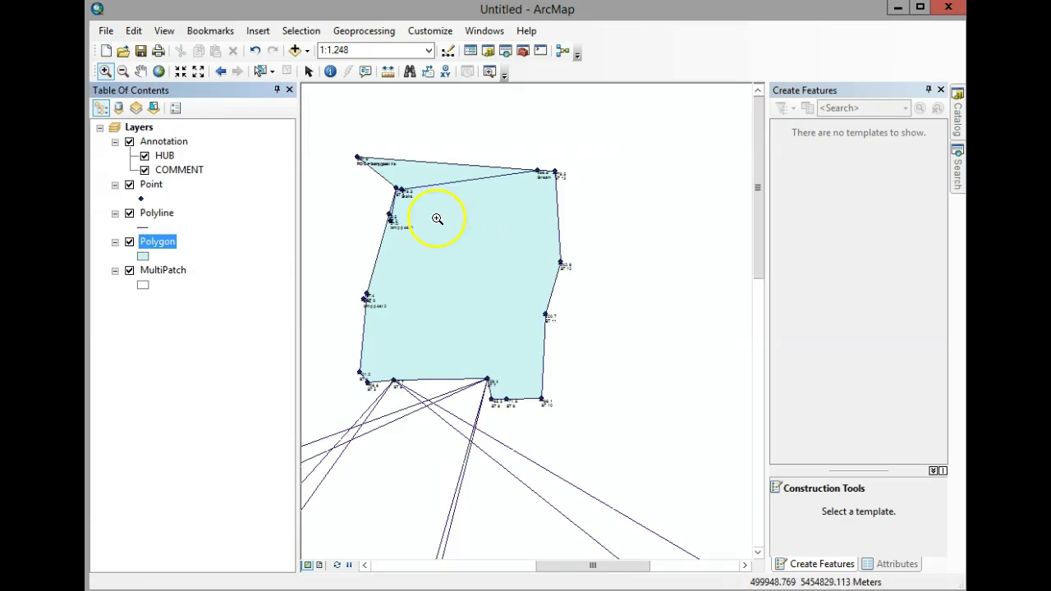
List the layers by source and resize the table of contents to read the geodatabase path.
left_click(121, 110)
left_click(115, 108)
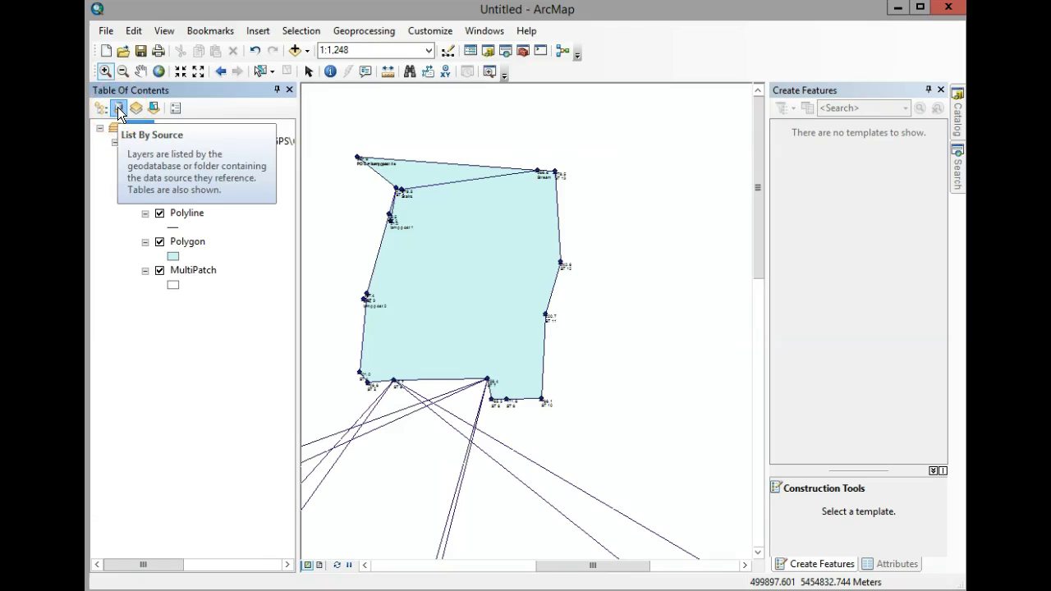
left_click(115, 126)
left_click_drag(296, 170, 480, 196)
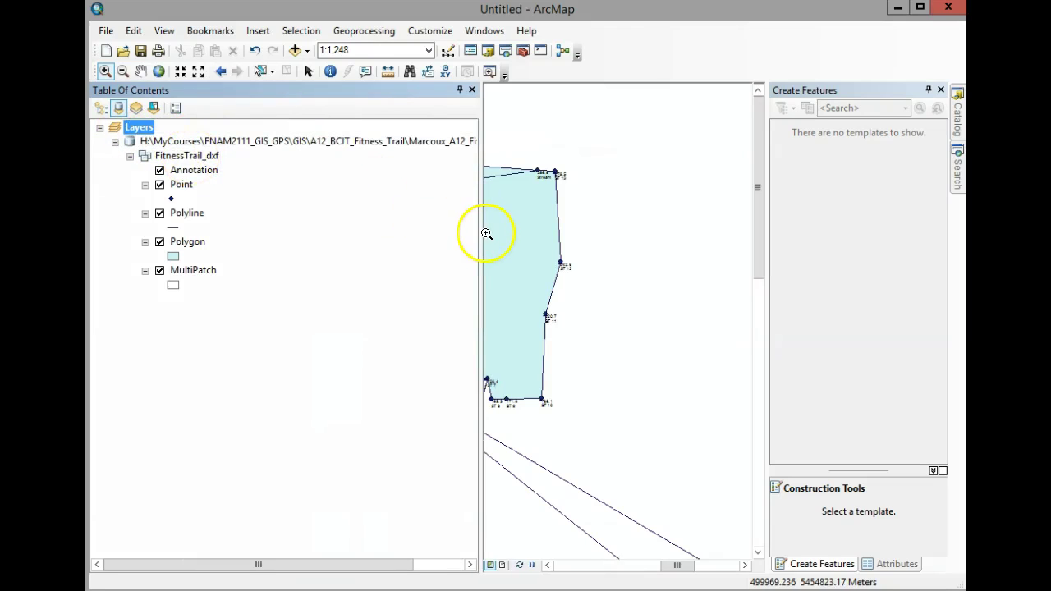
left_click_drag(482, 238, 320, 220)
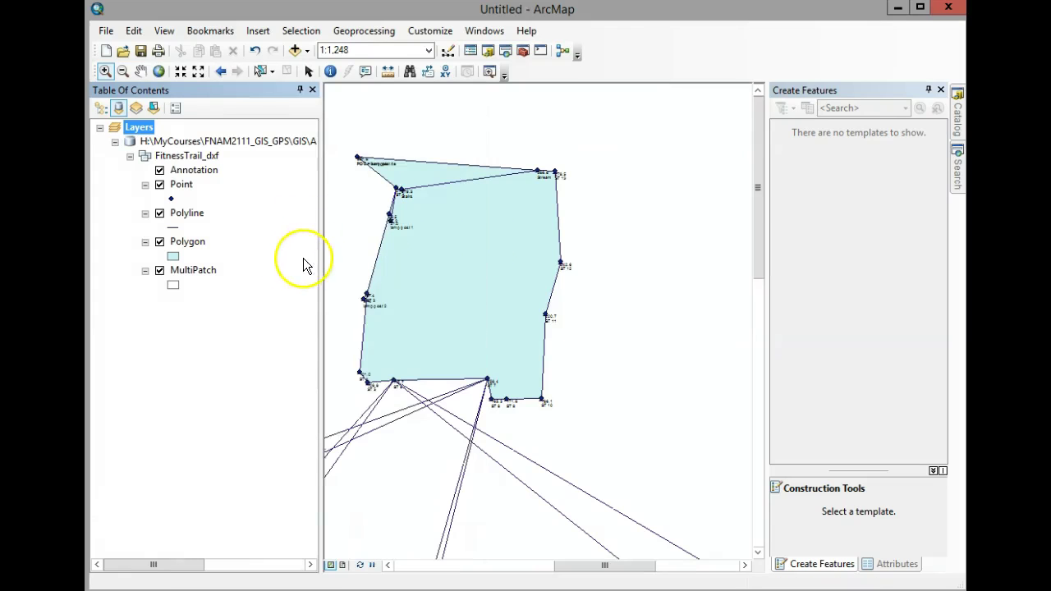
Identify several traverse and radiating polylines on the map to examine their Layer attribute and object ID.
left_click(328, 72)
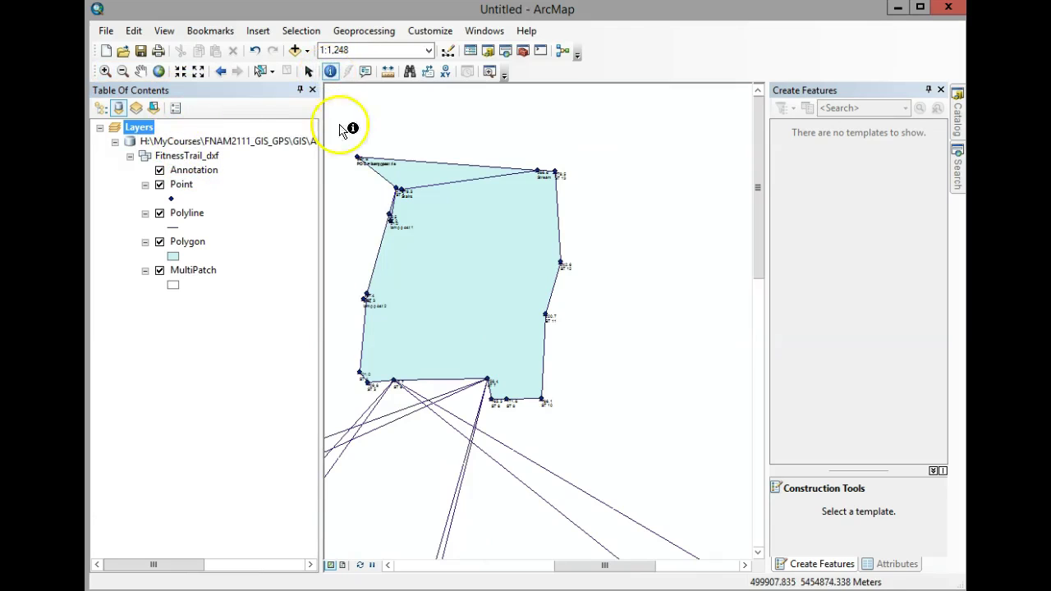
left_click(436, 188)
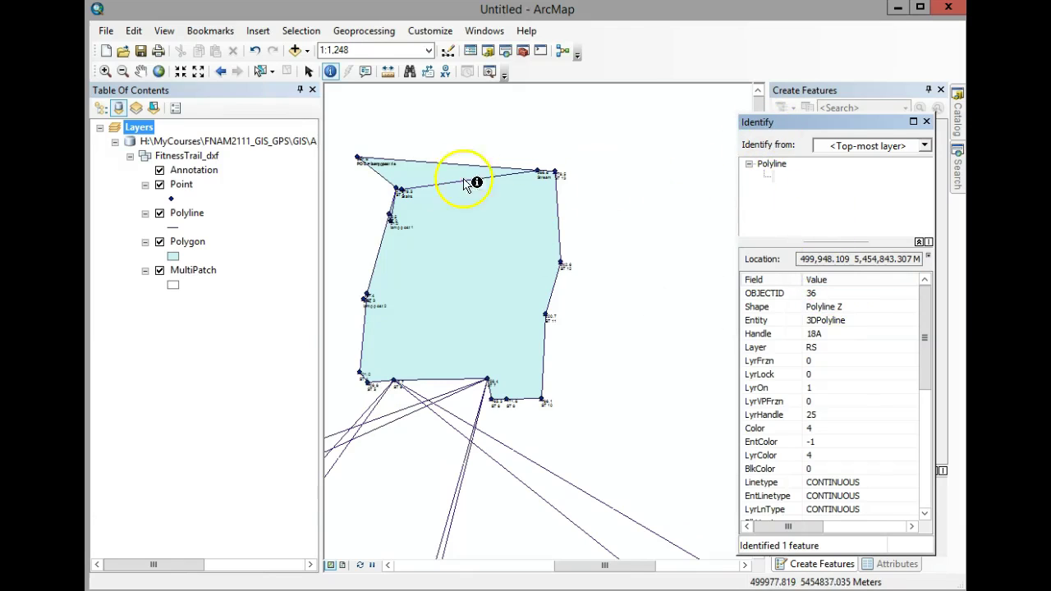
left_click(391, 210)
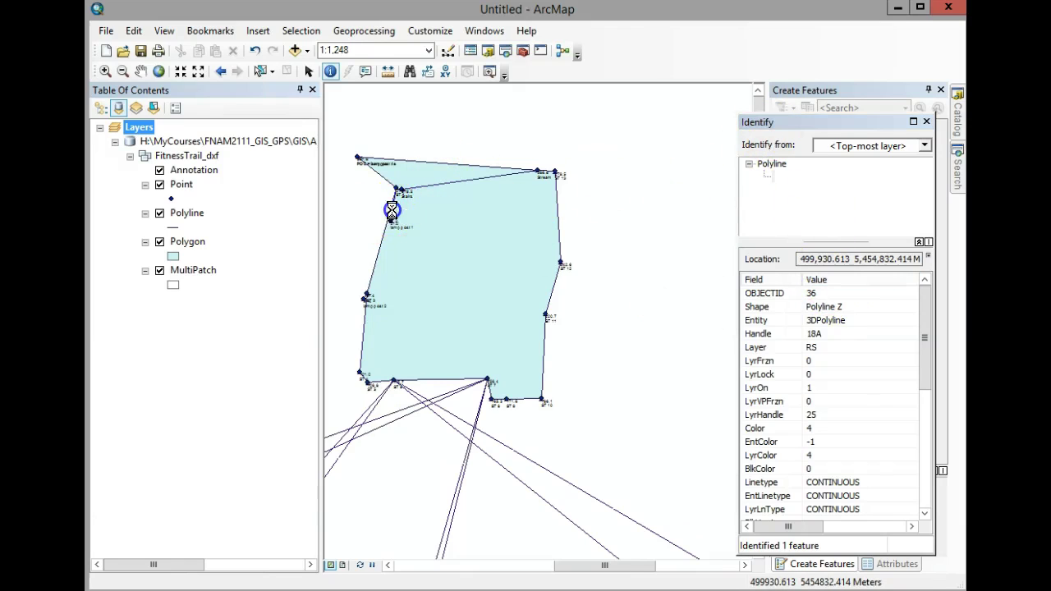
left_click(393, 213)
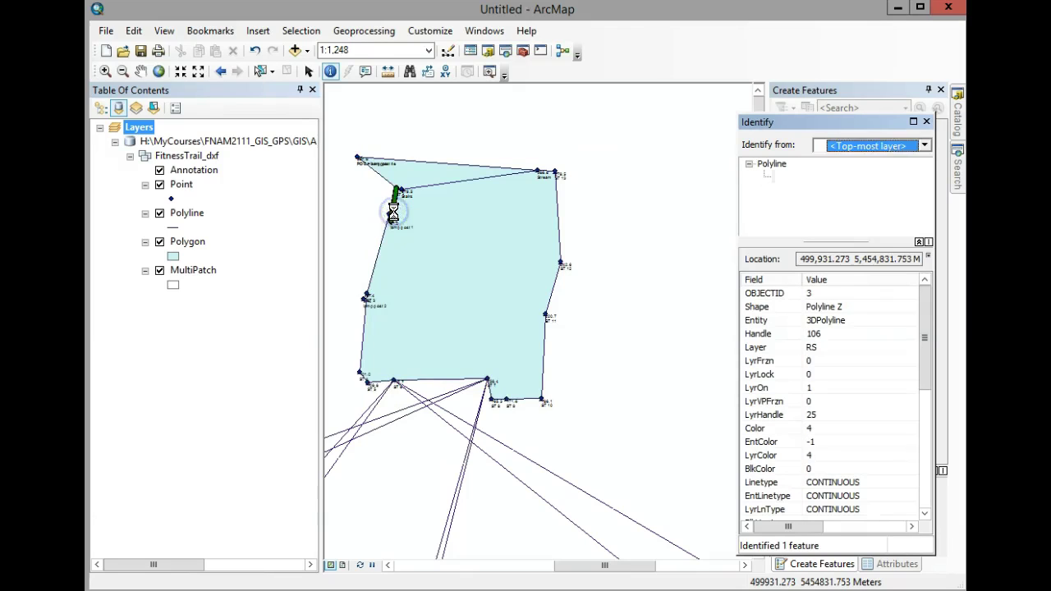
left_click(474, 429)
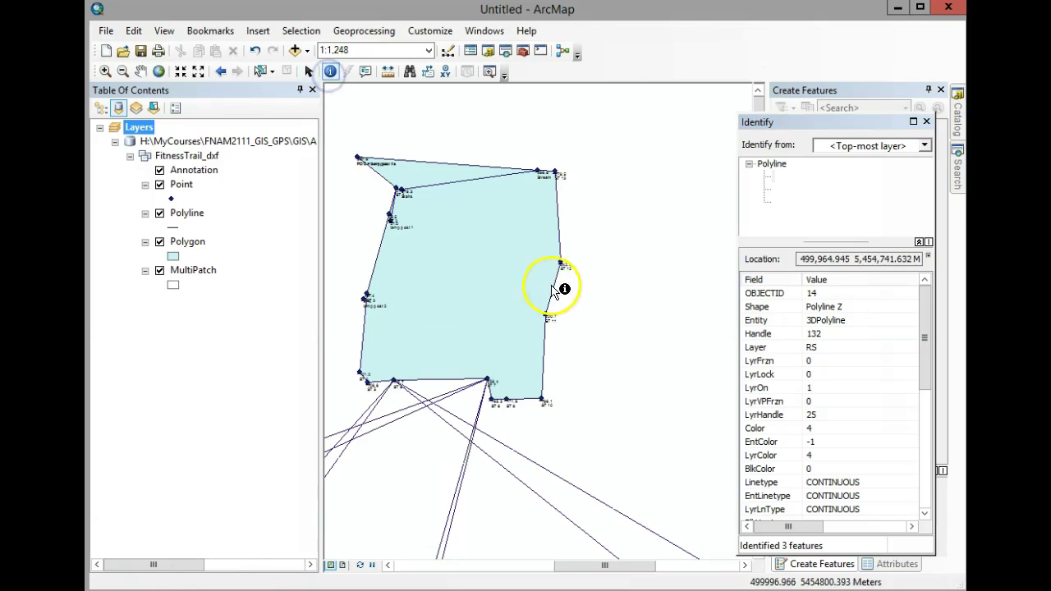
left_click(500, 442)
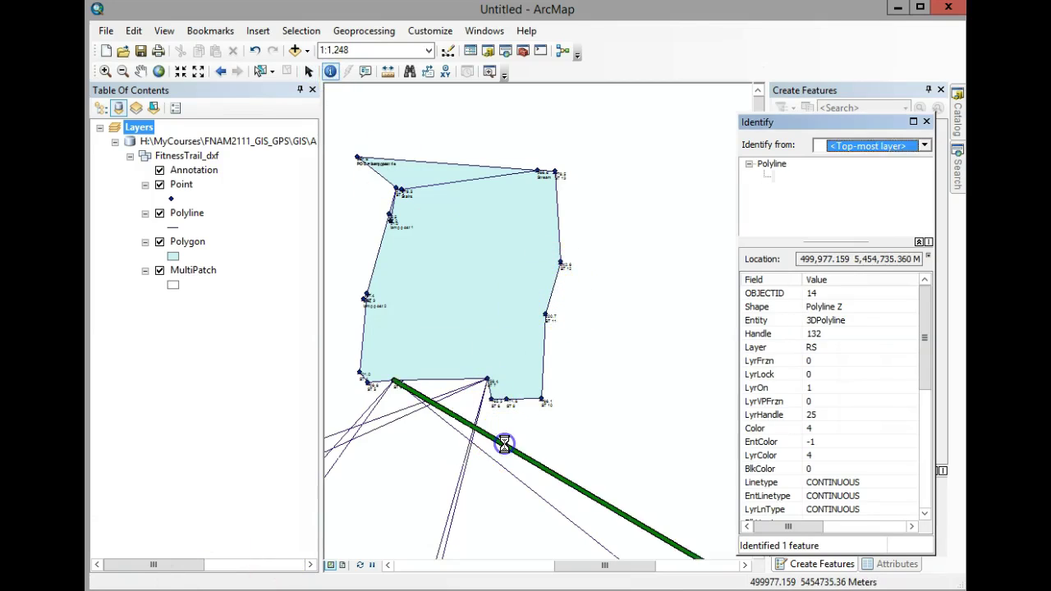
left_click(505, 469)
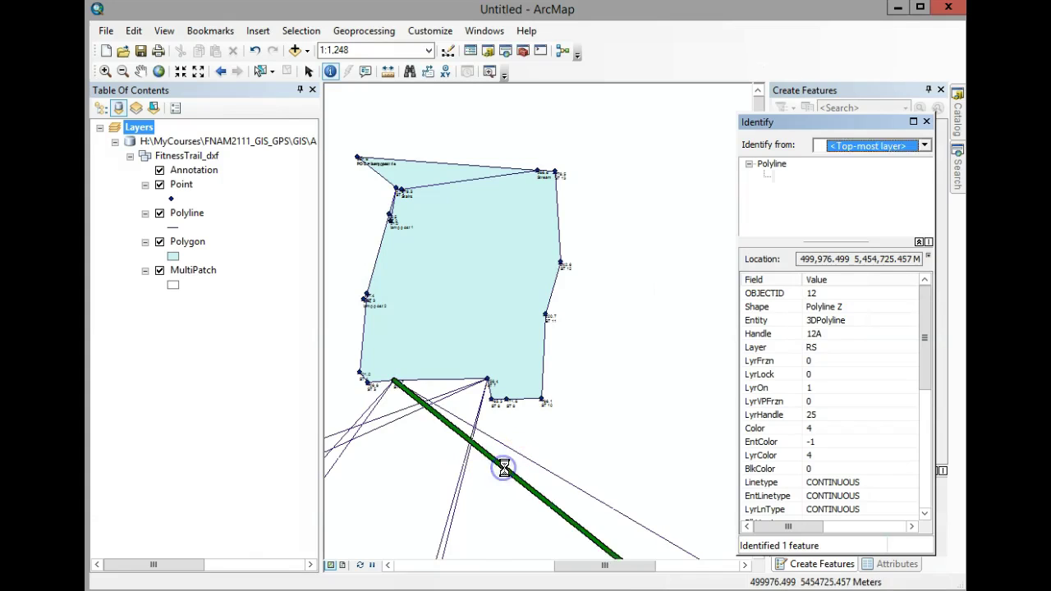
left_click(544, 350)
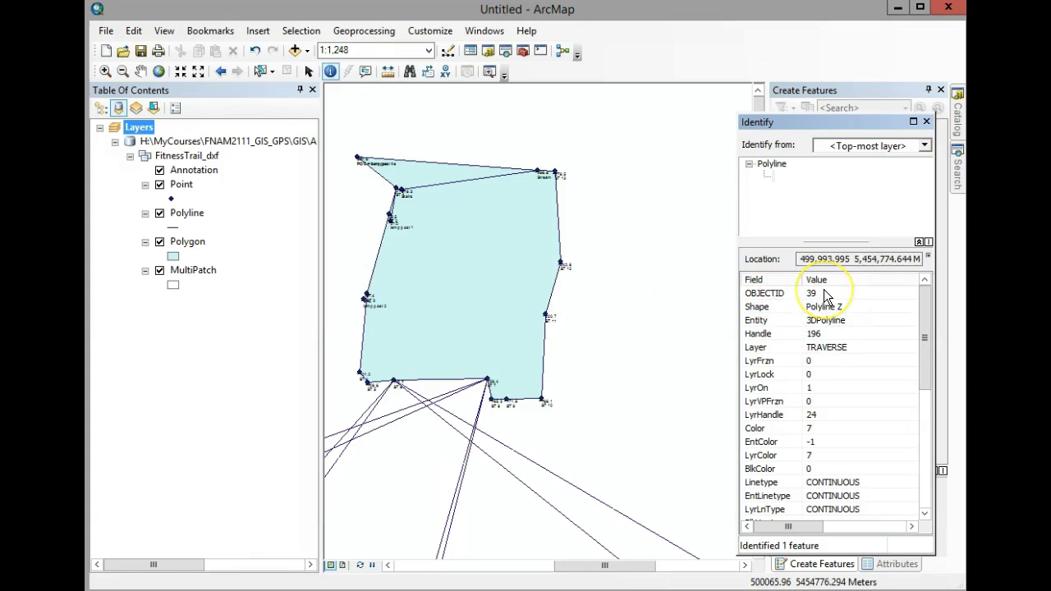
left_click(551, 293)
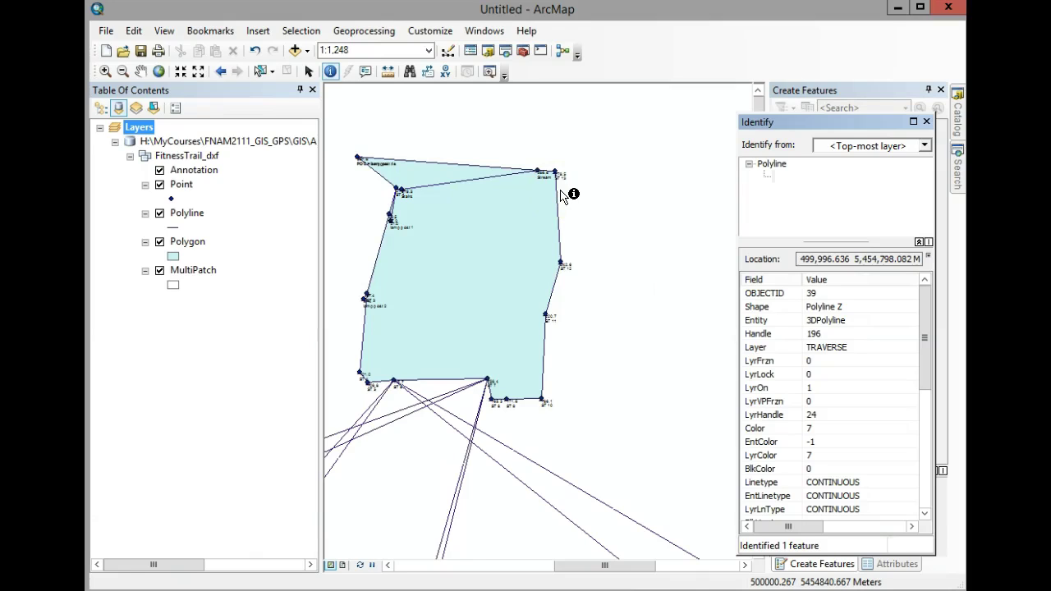
Show the Editor toolbar and start an edit session, continuing past the spatial reference warnings.
left_click(434, 37)
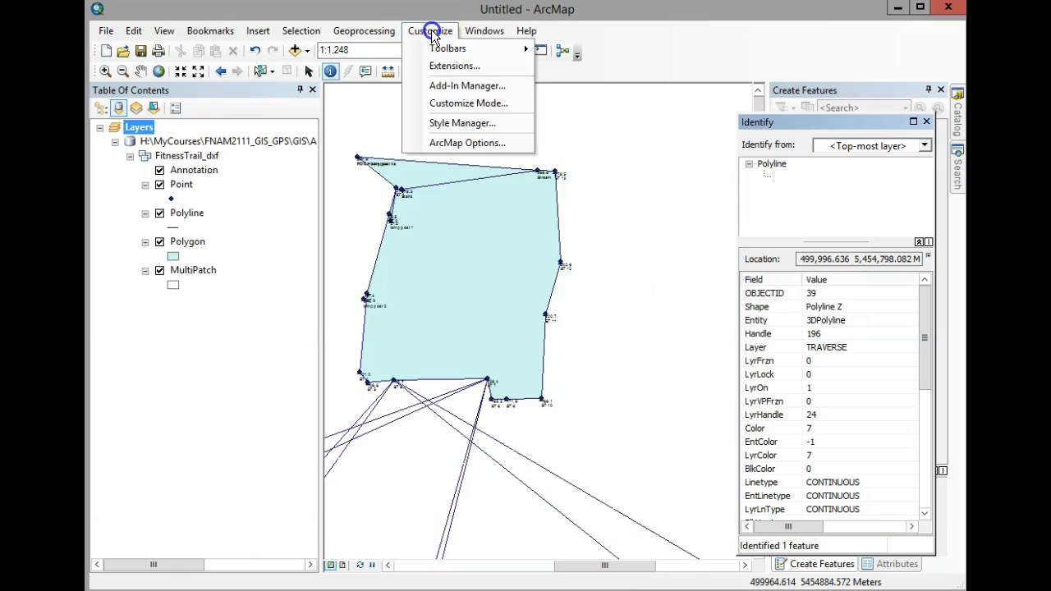
mouse_move(440, 48)
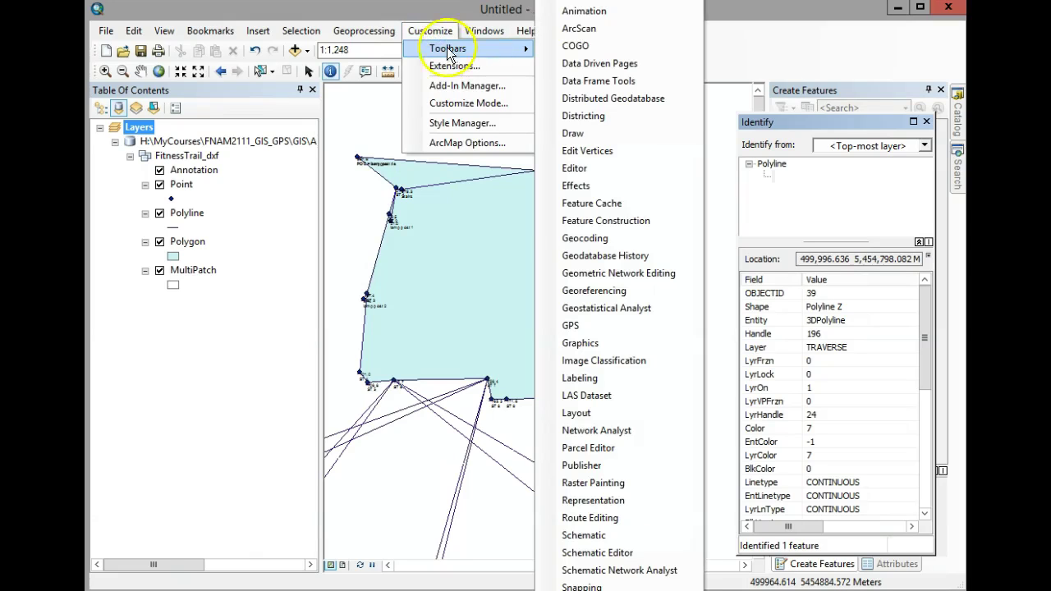
left_click(574, 169)
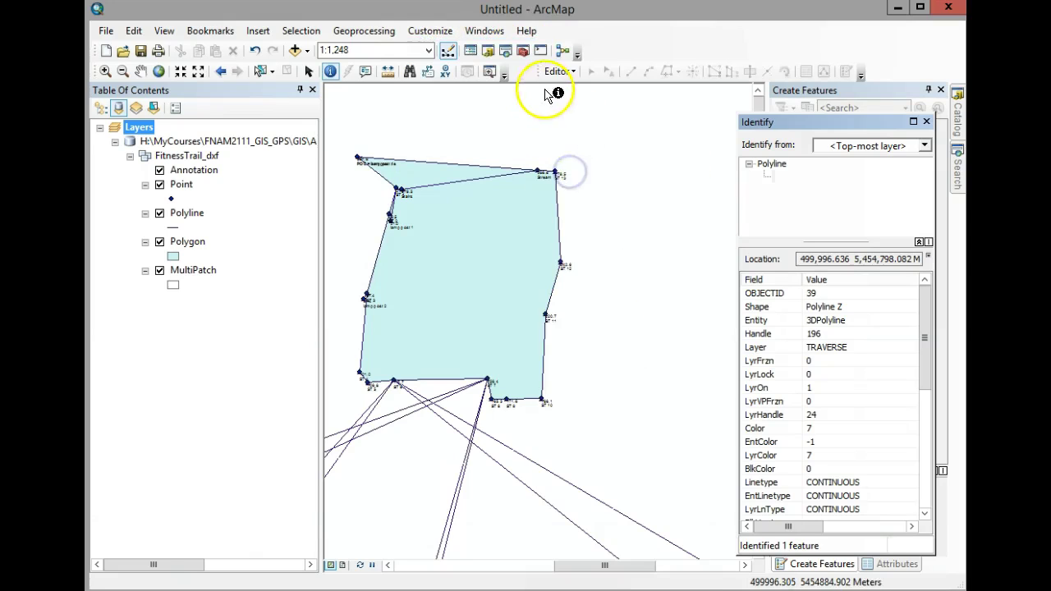
left_click(559, 73)
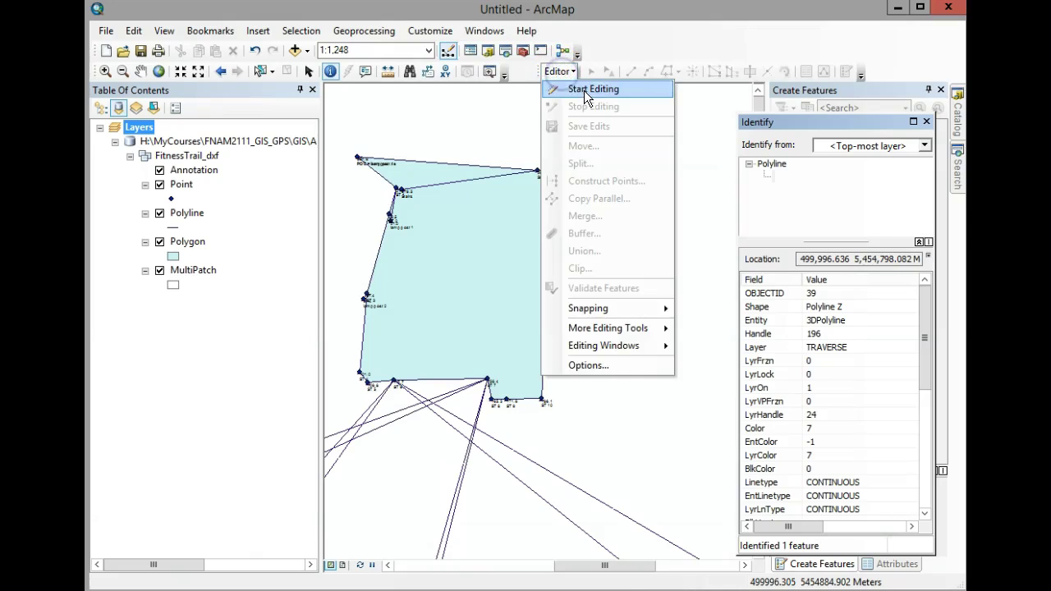
left_click(584, 90)
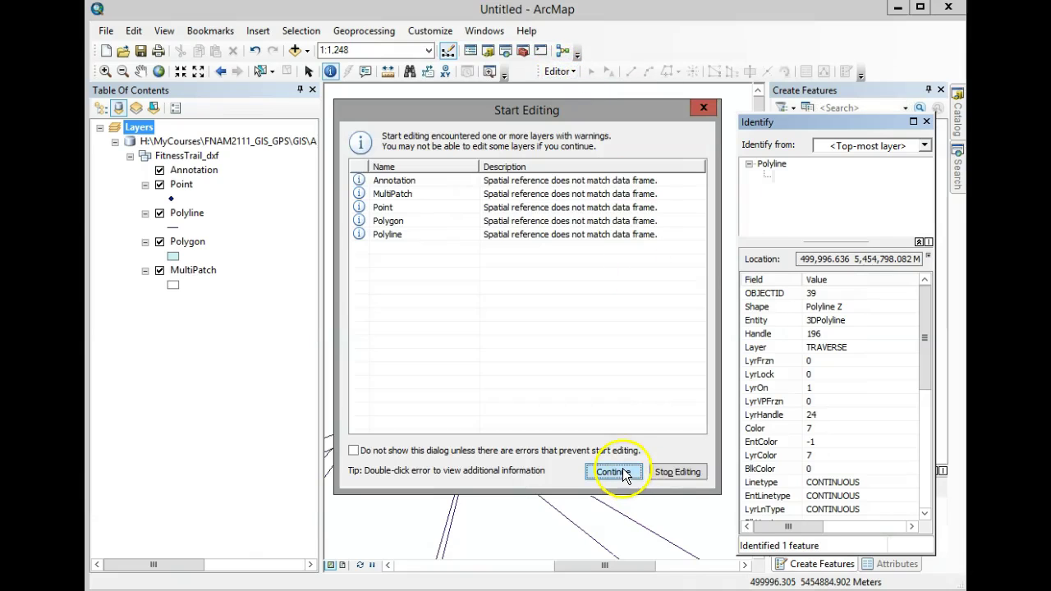
left_click(624, 473)
Split the closed traverse polyline at its northeast corner point.
left_click(591, 72)
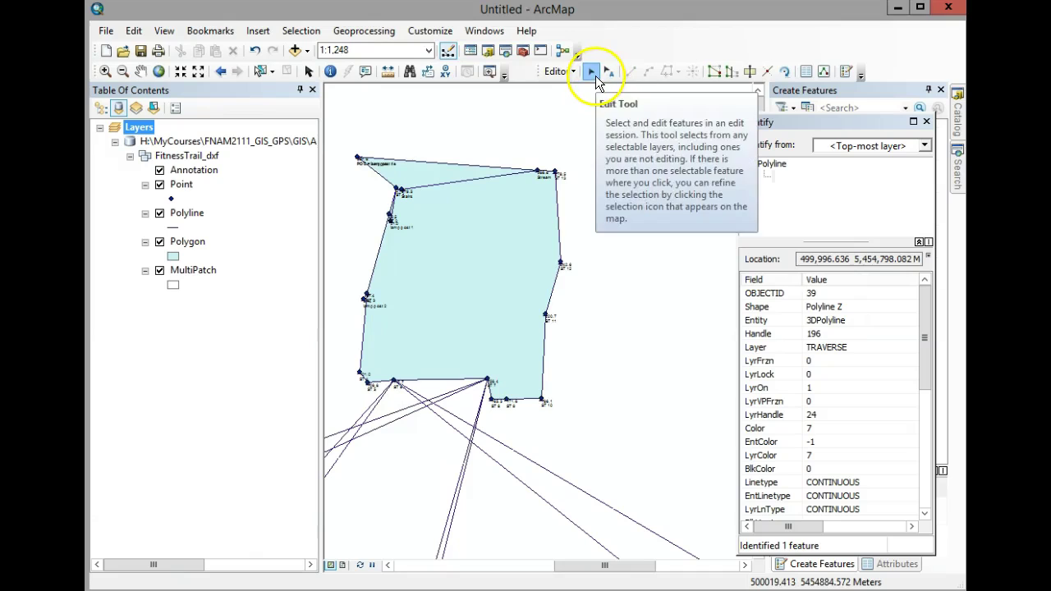
left_click(501, 168)
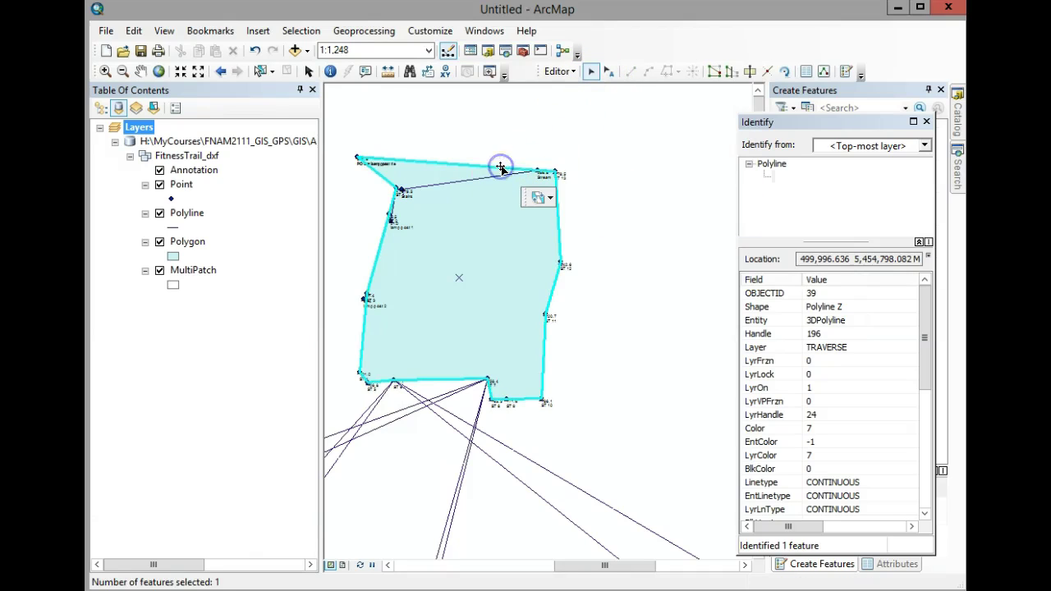
left_click(766, 73)
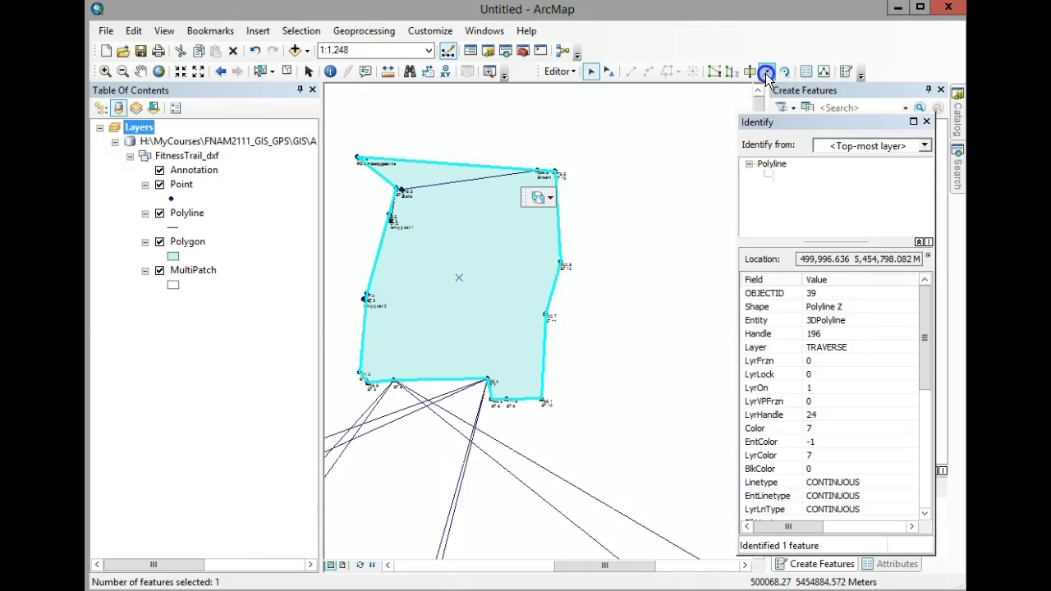
left_click(555, 171)
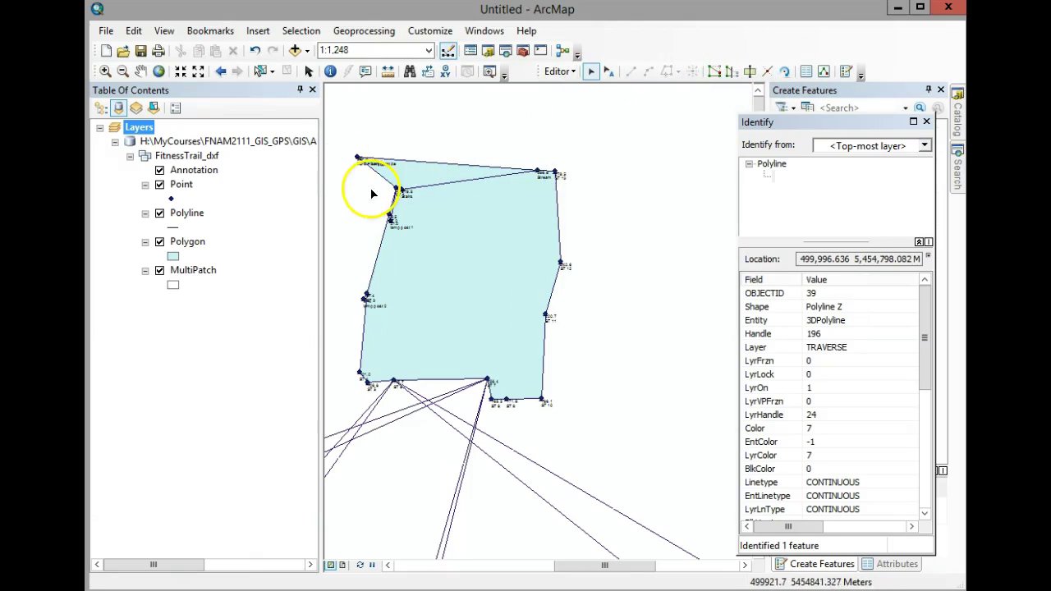
Split the remaining long traverse polyline at the northwest corner point.
left_click(369, 270)
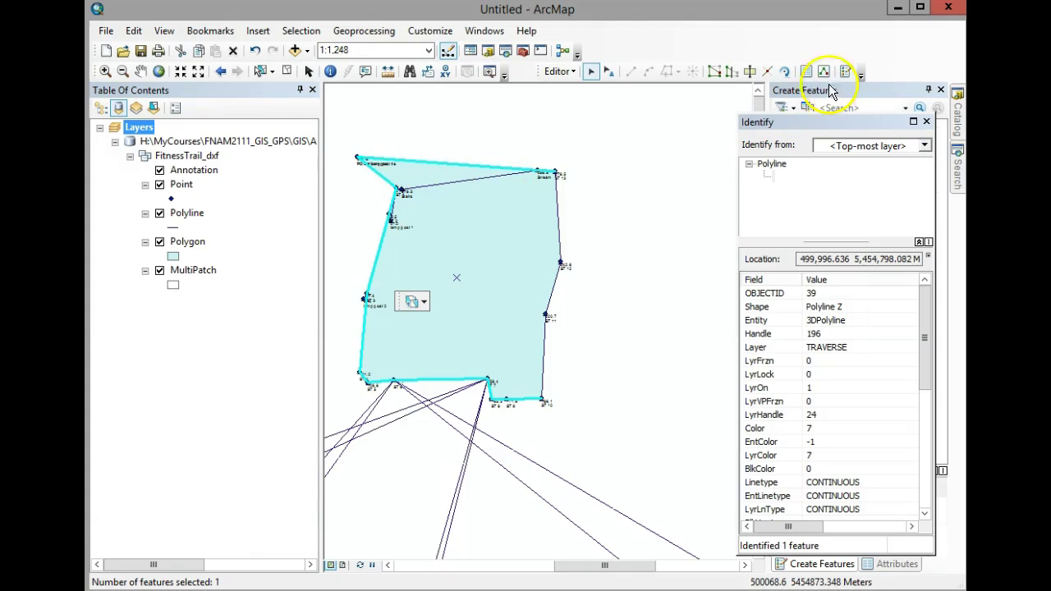
left_click(766, 73)
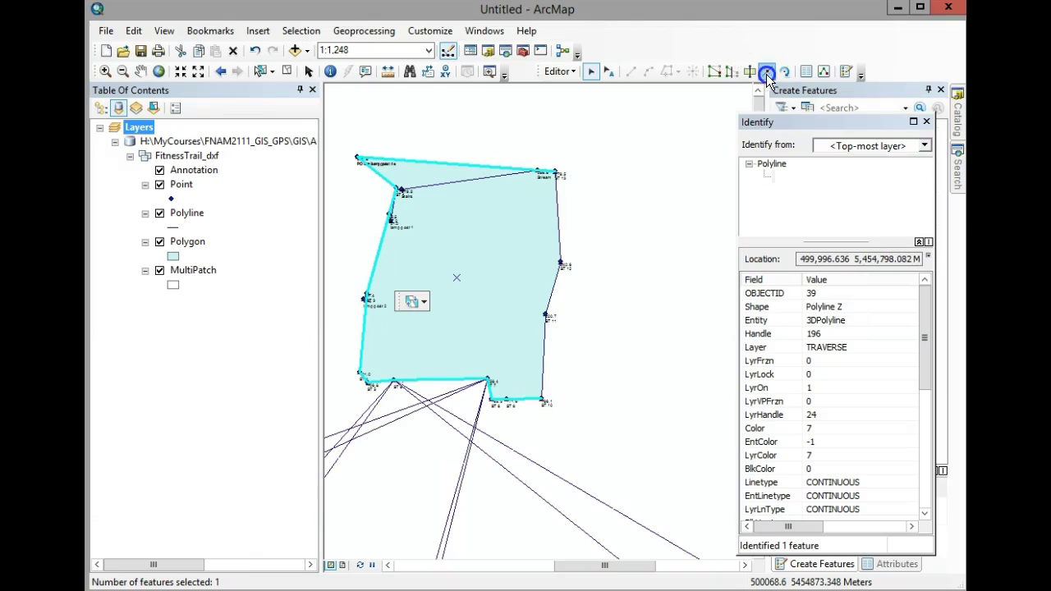
left_click(356, 157)
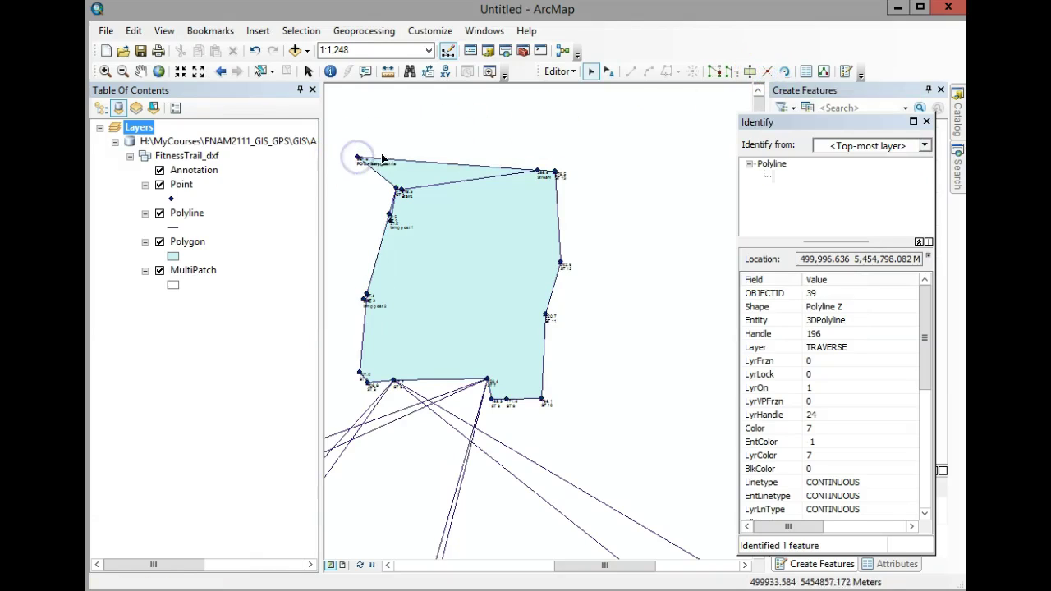
Select the north, east and west traverse segments one after another to check how the line was split.
left_click(487, 169)
left_click(556, 202)
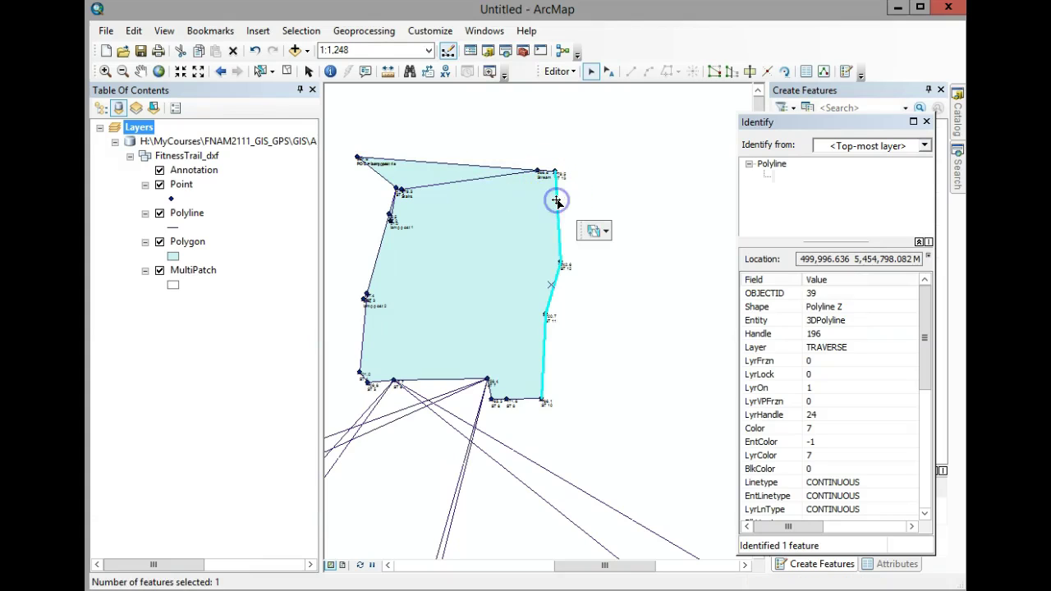
left_click(377, 251)
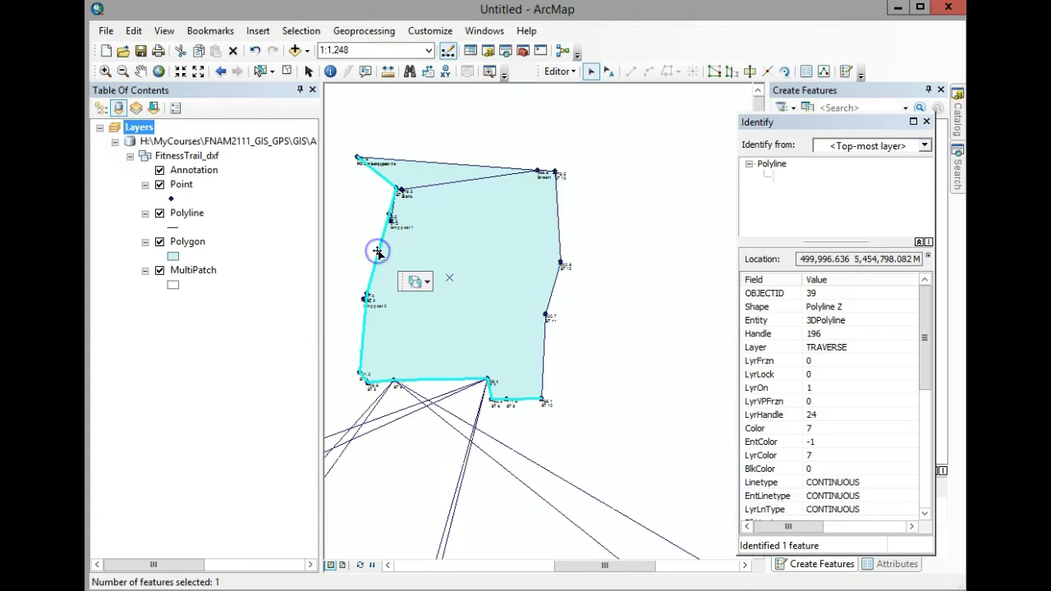
Save the edits to the split traverse polyline and stop the edit session.
left_click(569, 71)
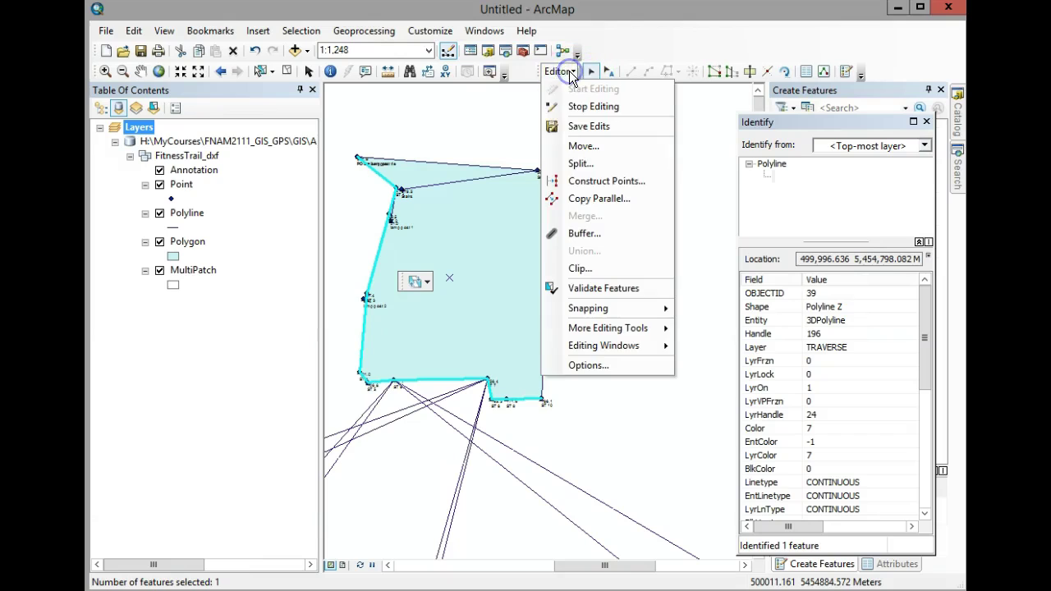
left_click(582, 126)
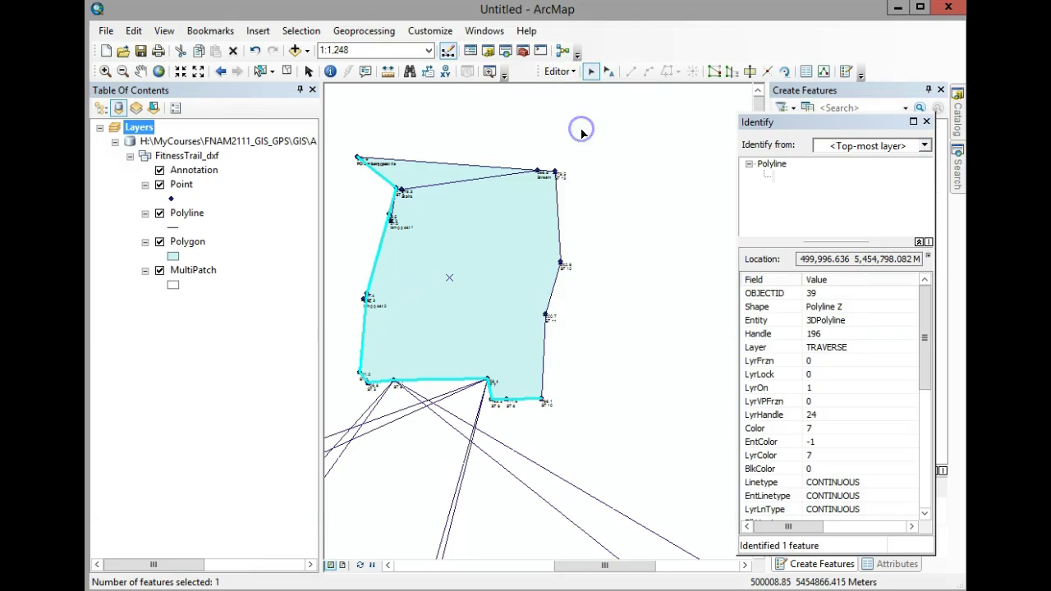
left_click(583, 140)
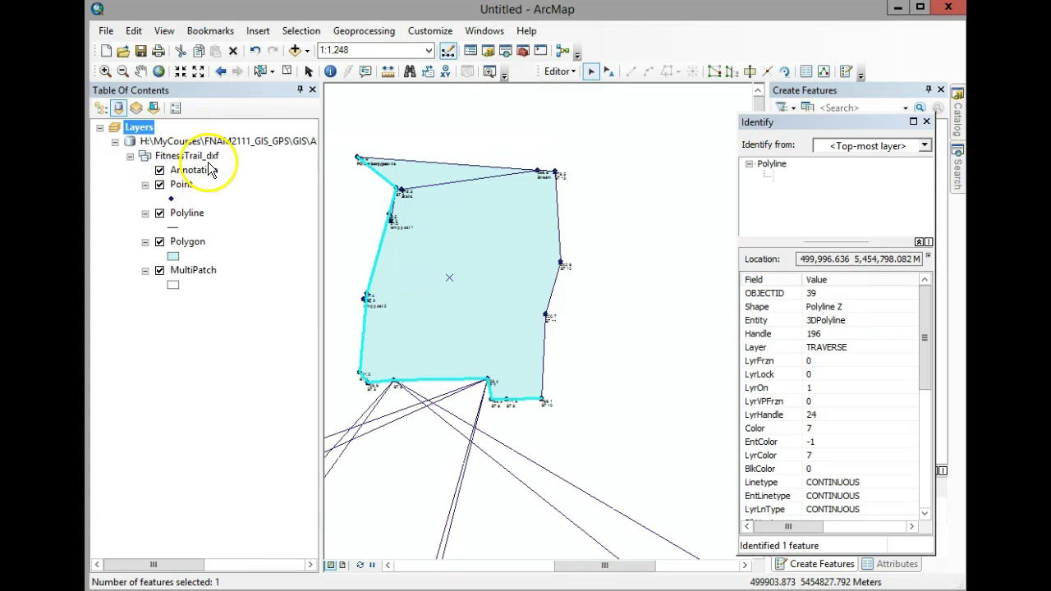
left_click(560, 71)
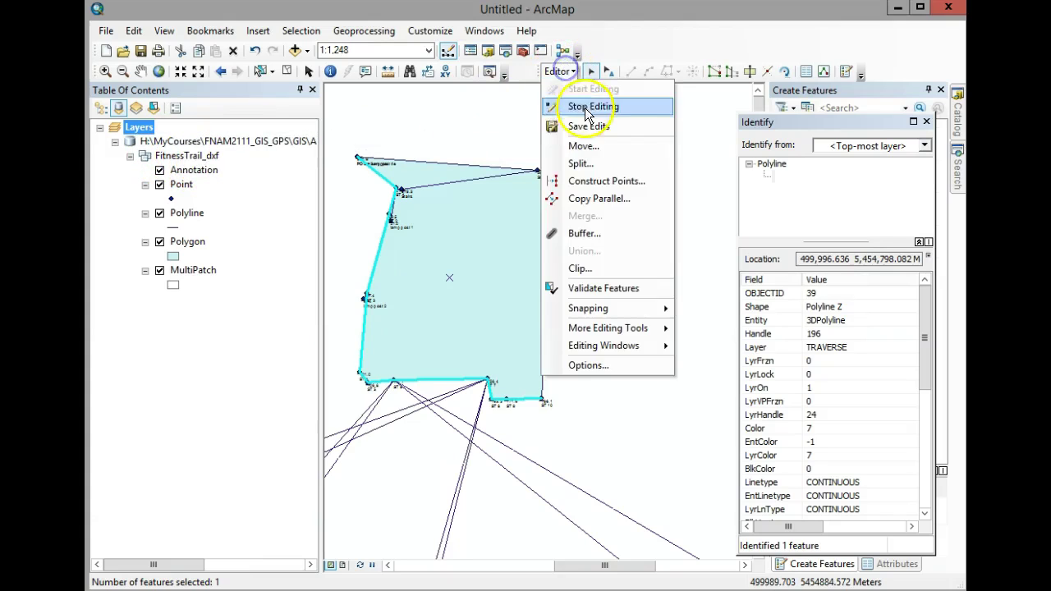
left_click(588, 107)
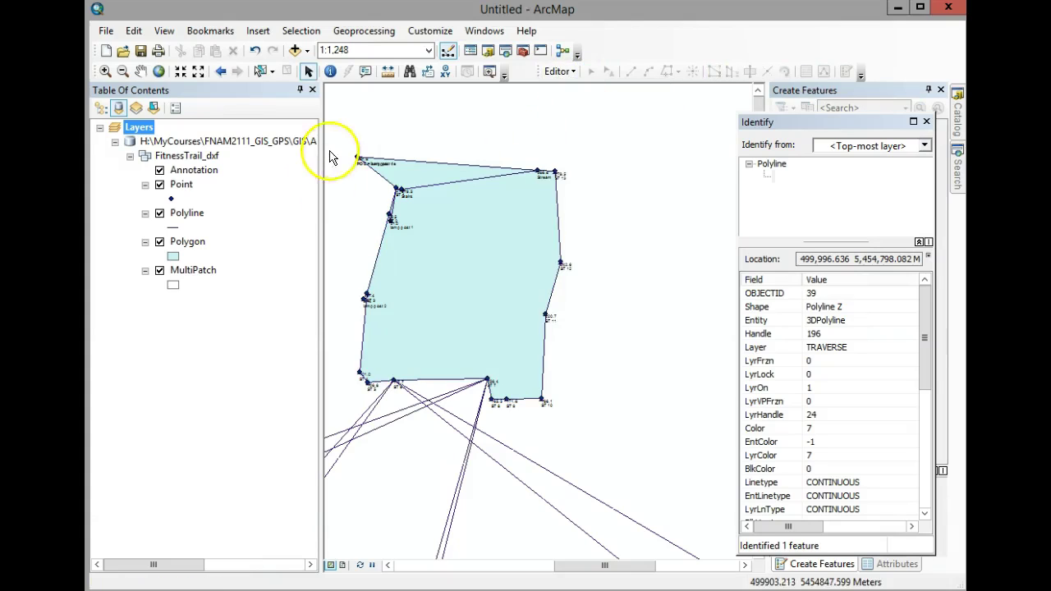
Select the north, east and west traverse lines on the map to check whether each can be picked separately.
left_click(259, 72)
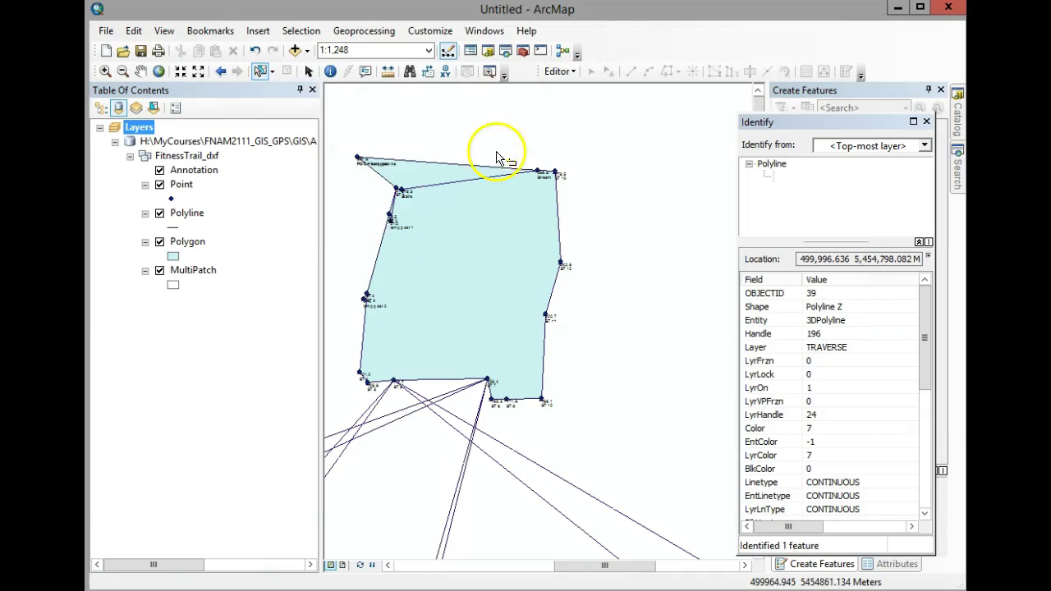
left_click(476, 171)
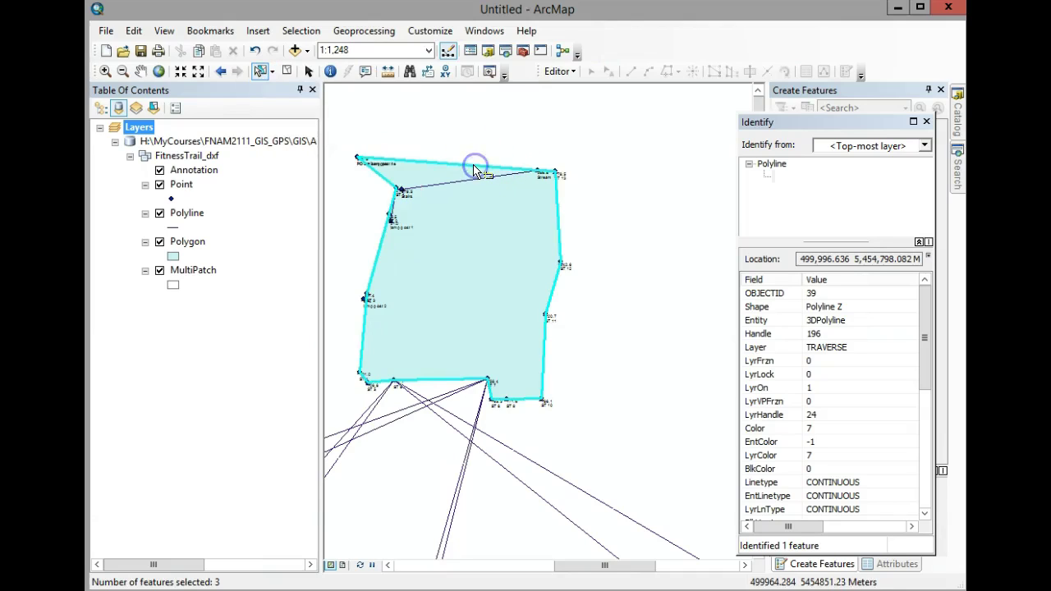
left_click(565, 215)
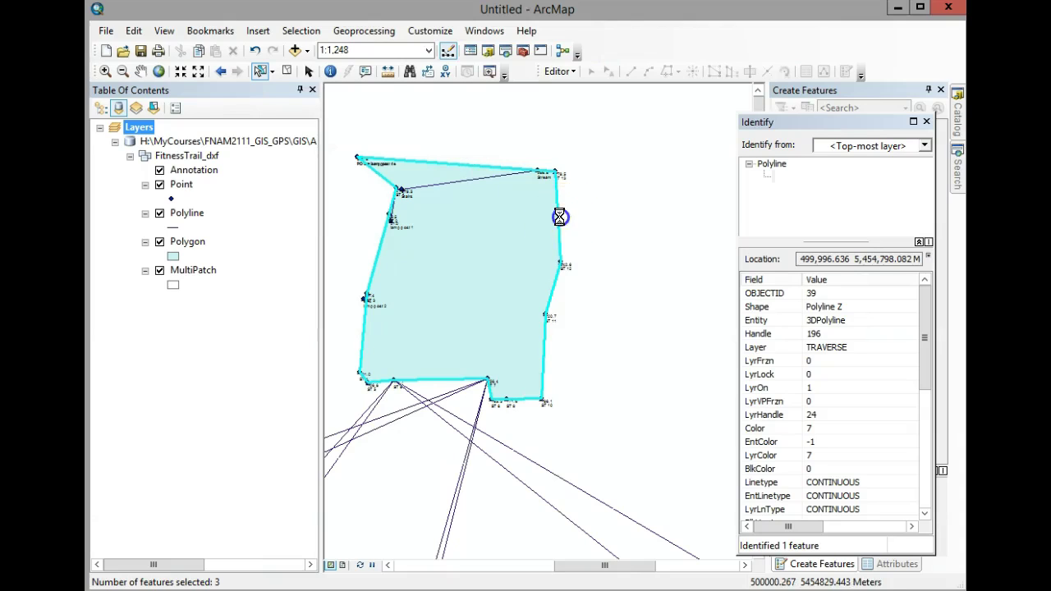
left_click(376, 258)
left_click(594, 315)
left_click(552, 301)
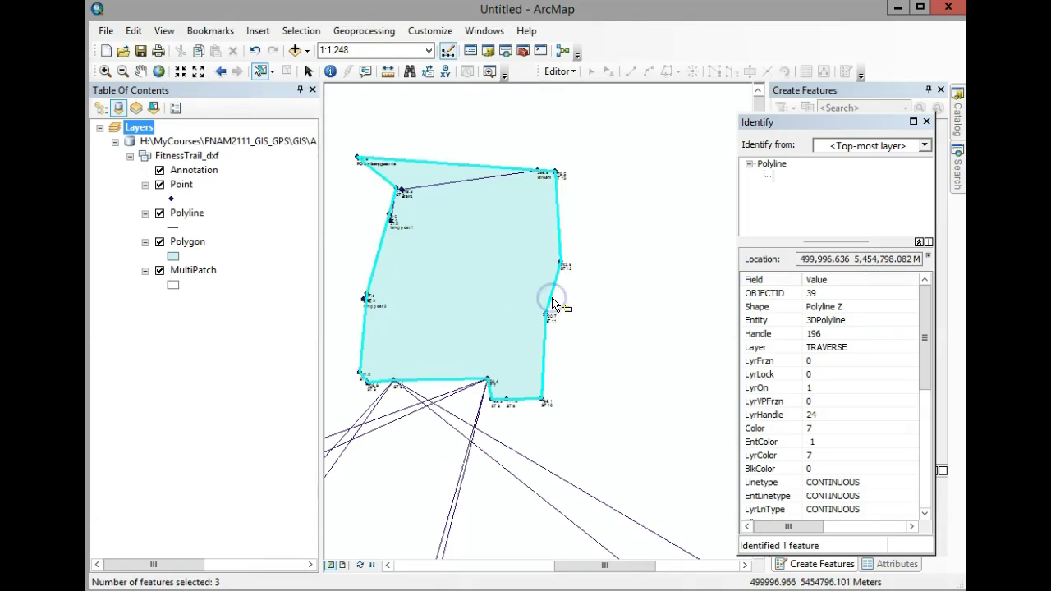
left_click(592, 299)
left_click(572, 220)
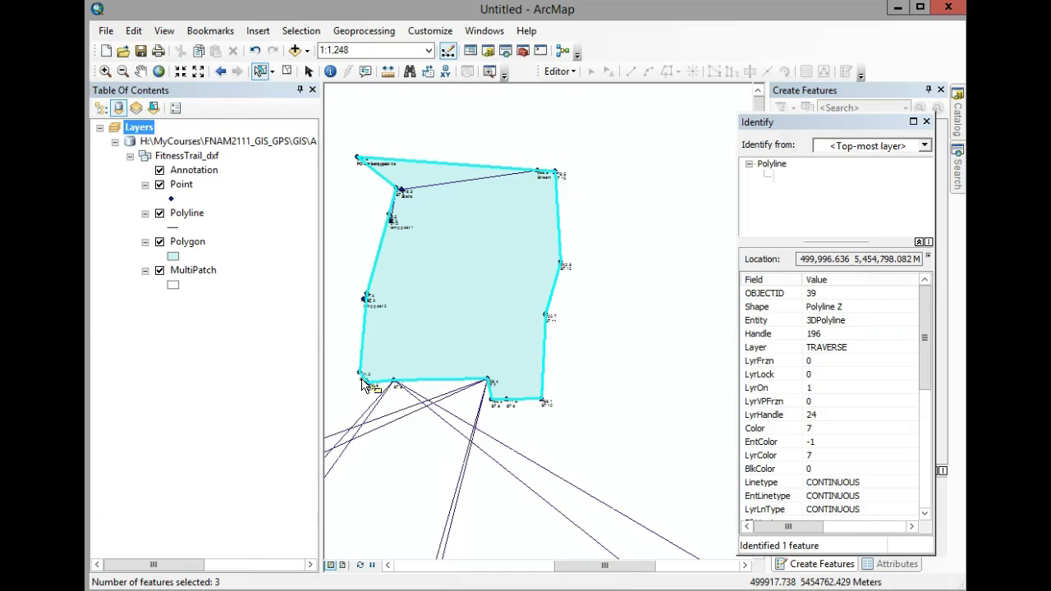
Open the Polyline layer's attribute table beside the map and bring its TRAVERSE records at the end into view.
right_click(186, 218)
left_click(238, 257)
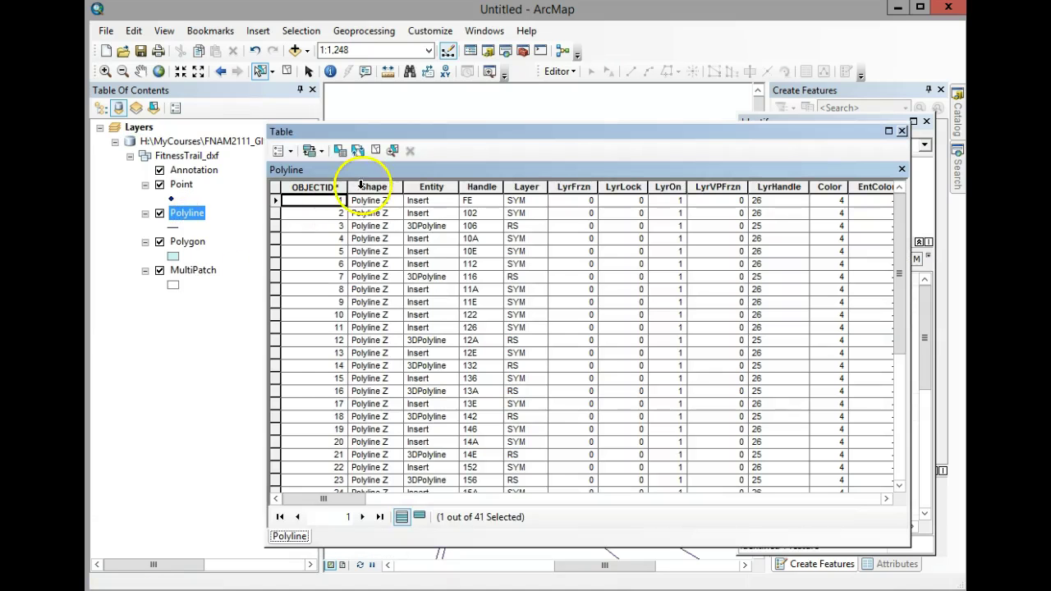
left_click_drag(373, 128, 309, 105)
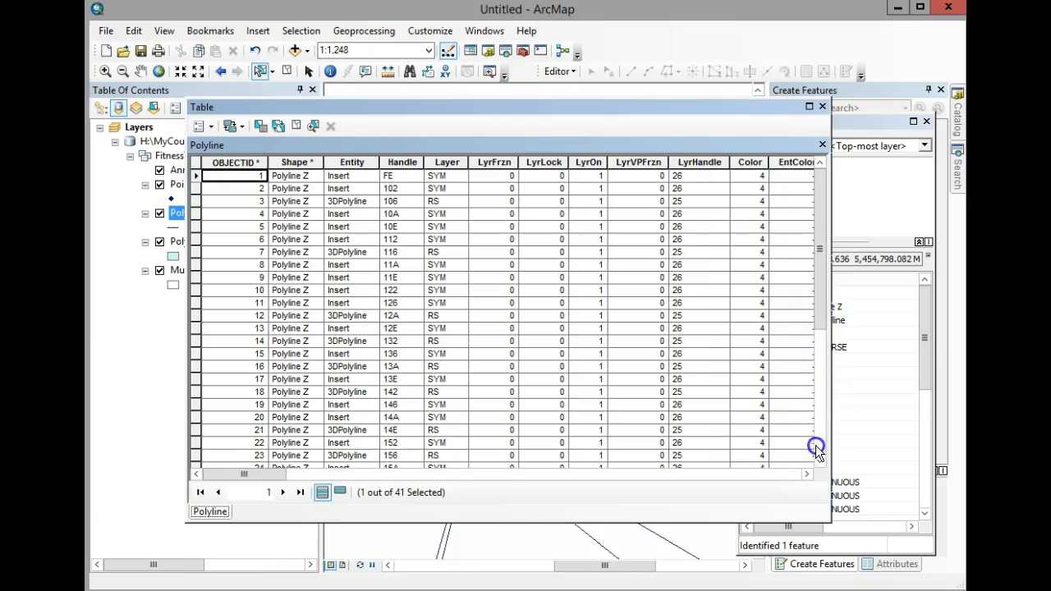
left_click(811, 107)
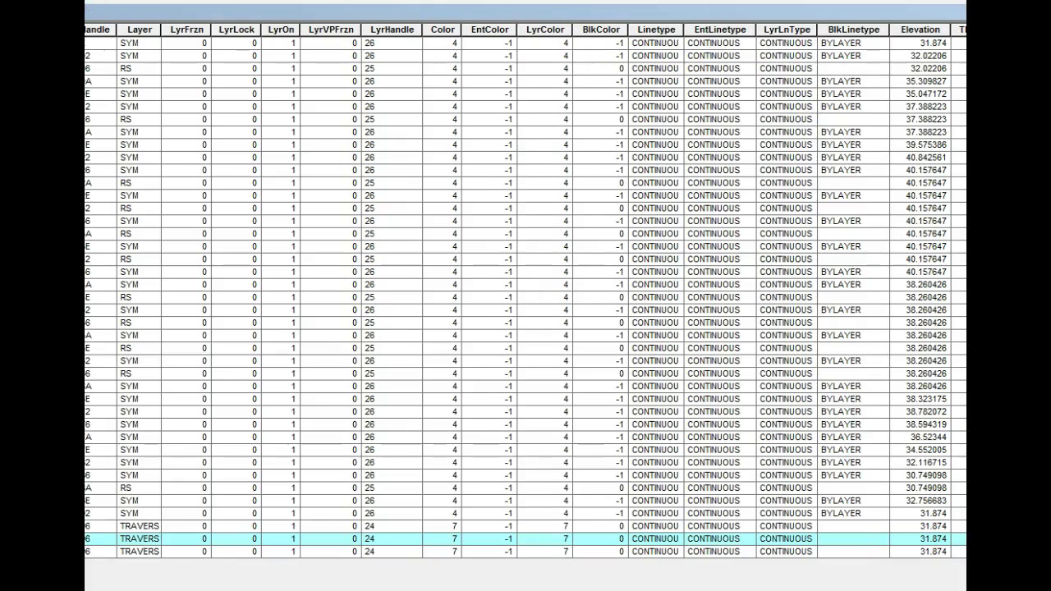
double_click(604, 10)
left_click_drag(270, 474, 215, 474)
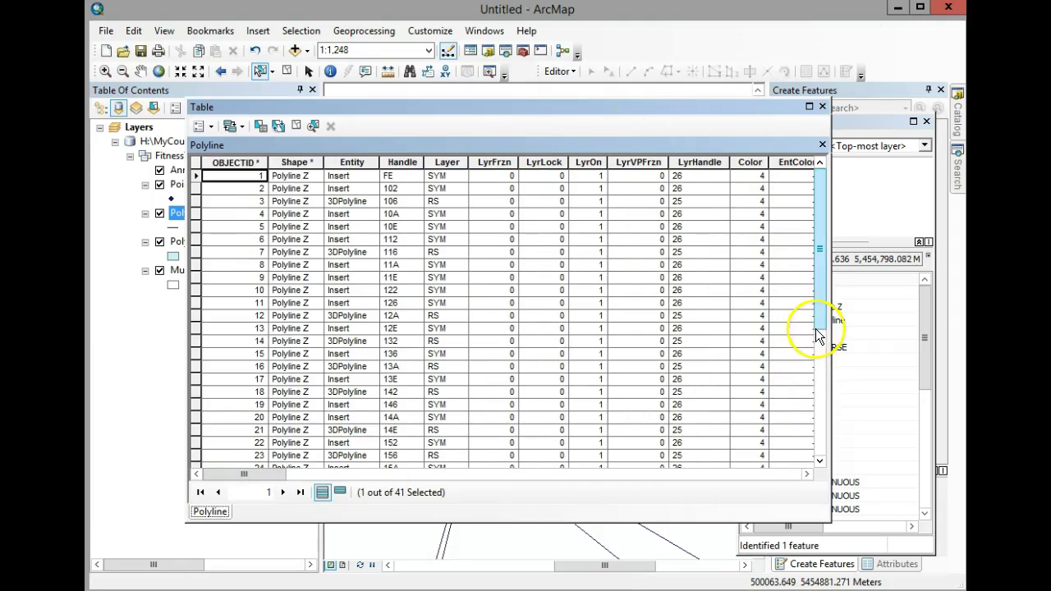
left_click_drag(818, 339, 818, 455)
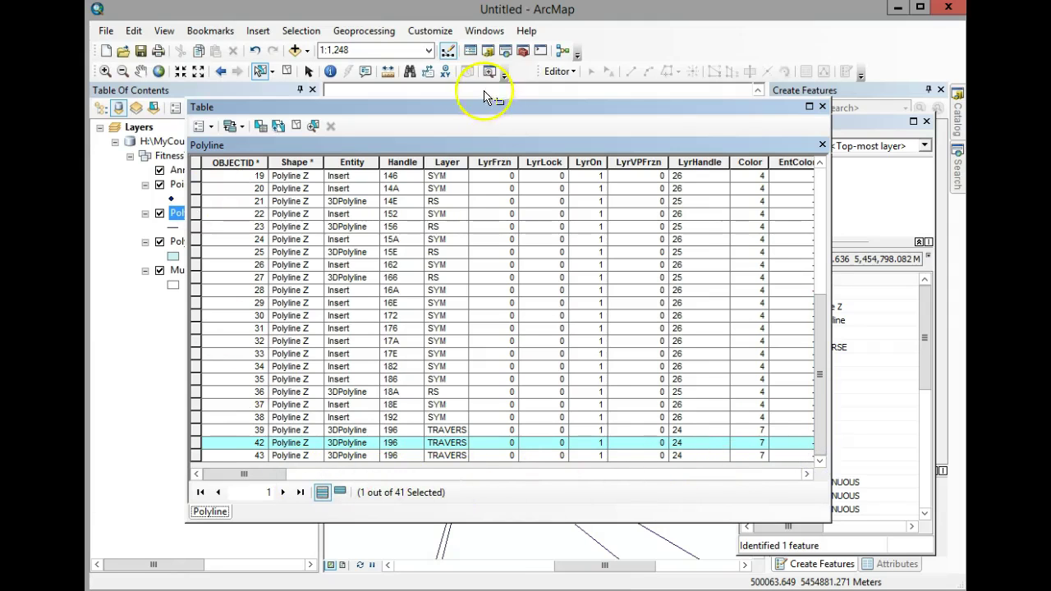
left_click_drag(468, 96, 841, 29)
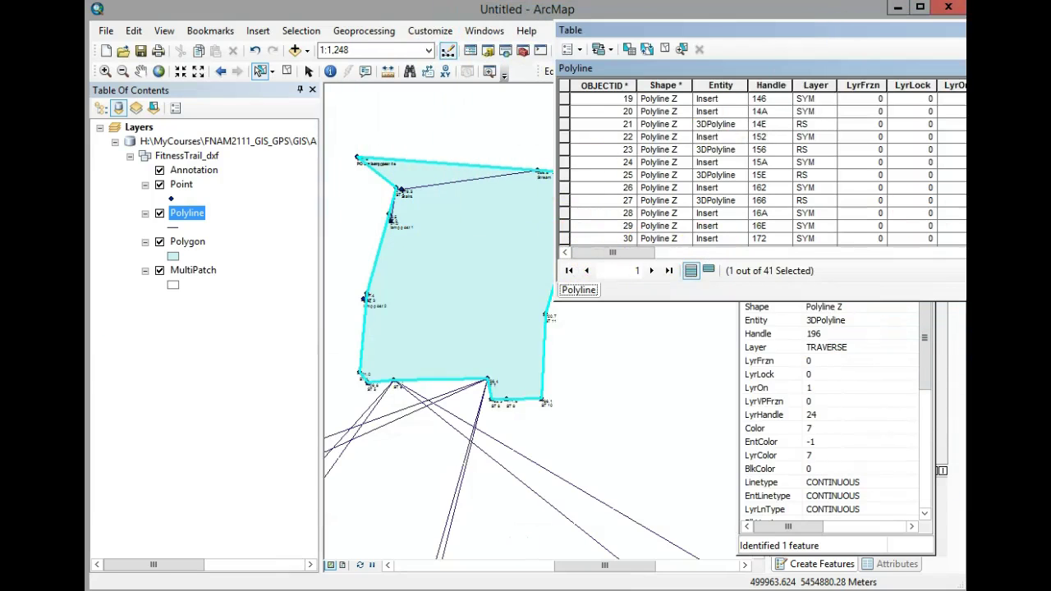
scroll(722, 181, "down", 4)
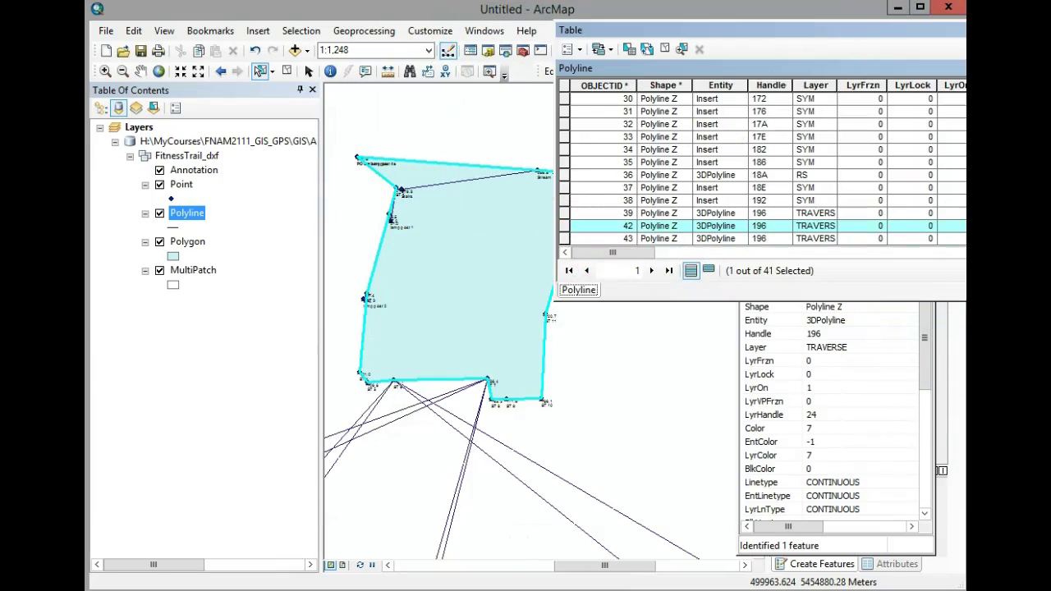
Try selecting the TRAVERSE records in the table, and clear the selection of all features.
left_click(566, 238)
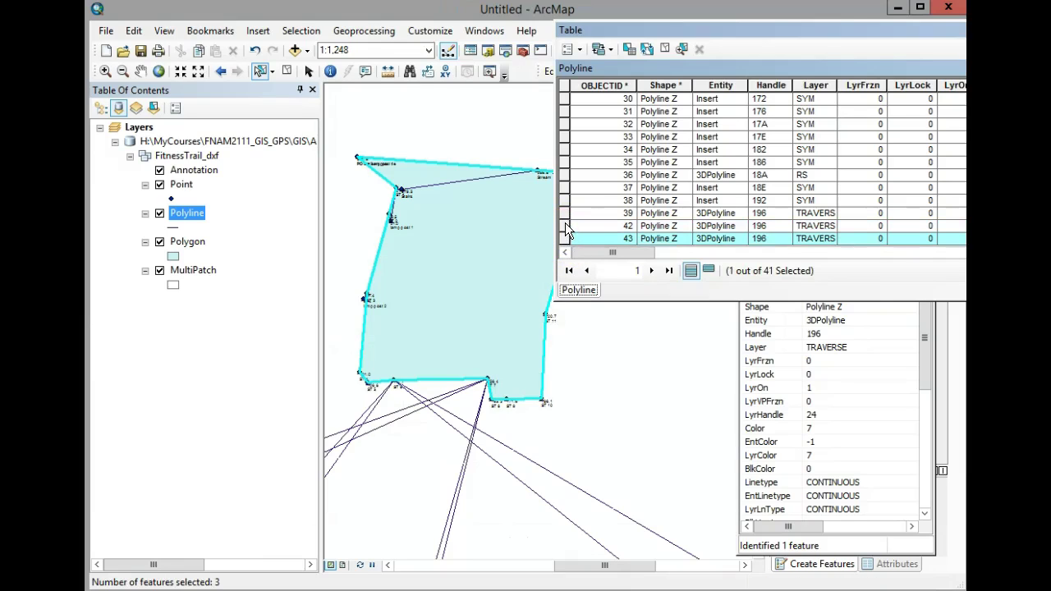
left_click(565, 225, "ctrl")
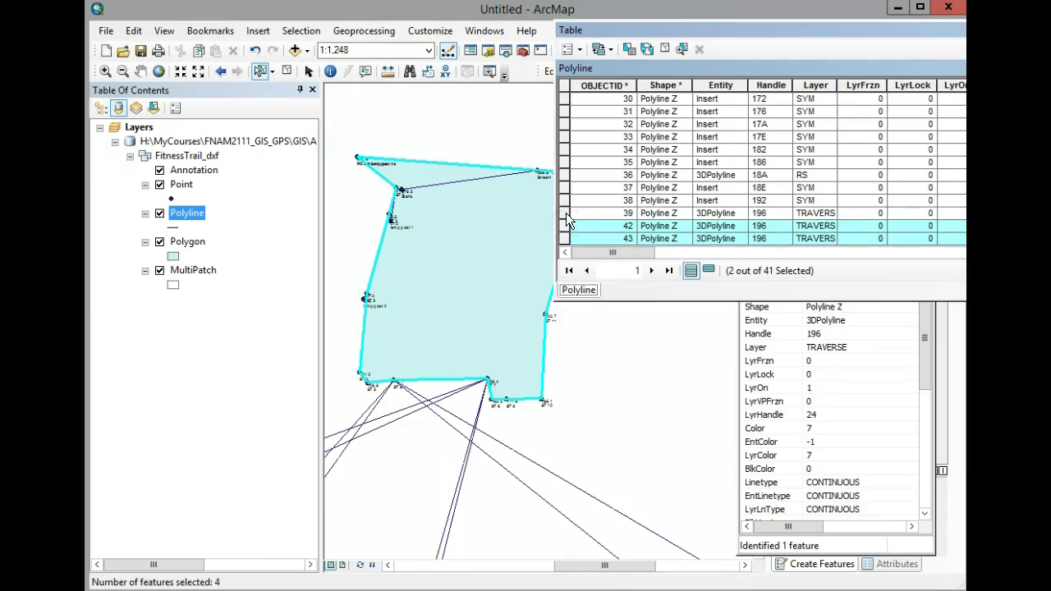
left_click(566, 213)
left_click(566, 200)
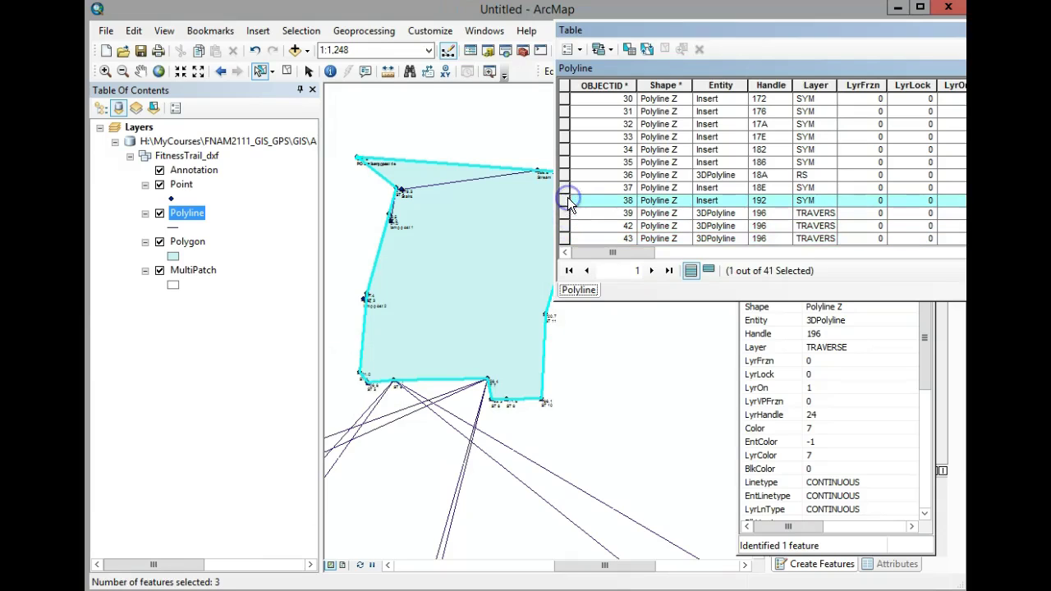
left_click(287, 71)
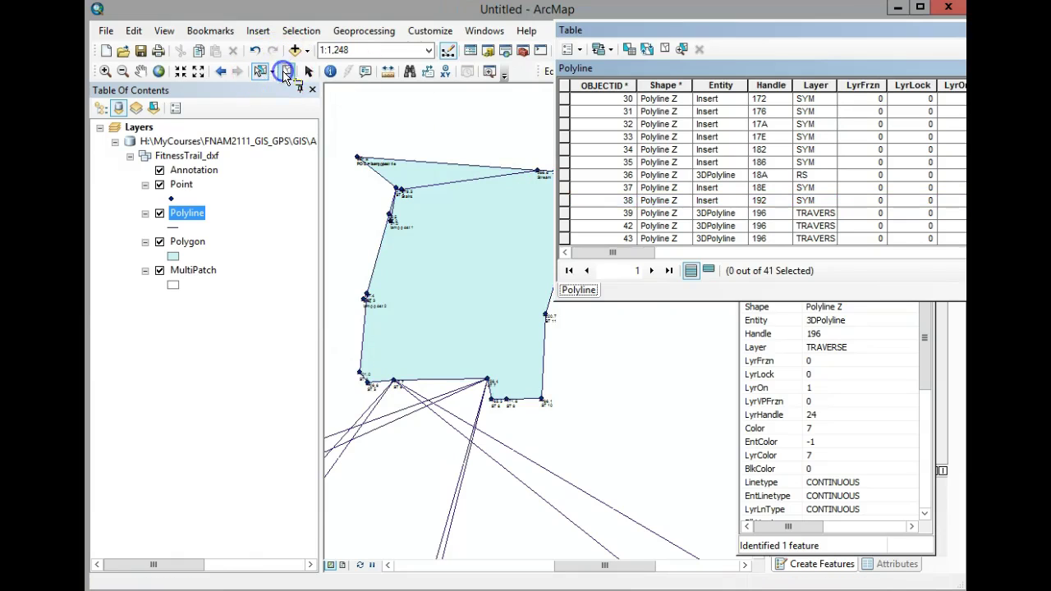
Highlight records 43, 42, 39 and 36 one at a time, clearing between the traverse records, to see which map line each represents.
left_click(564, 239)
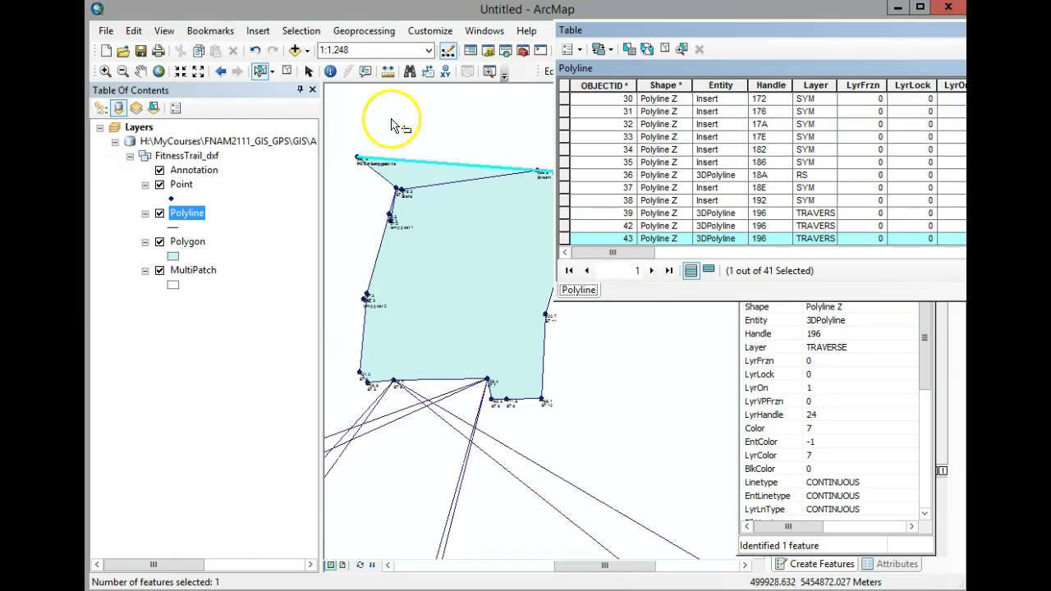
left_click(286, 71)
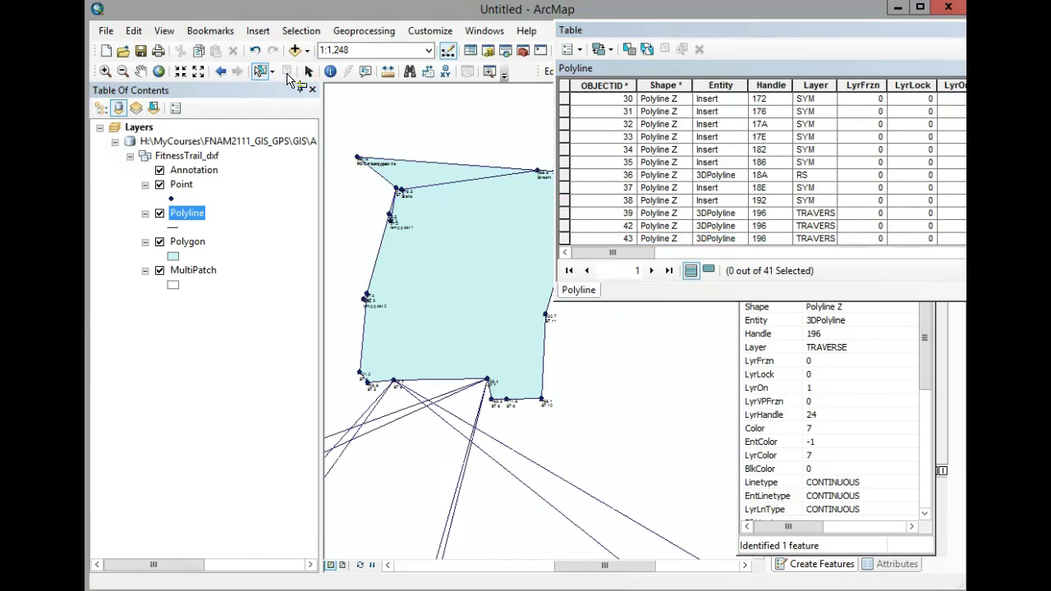
left_click(564, 226)
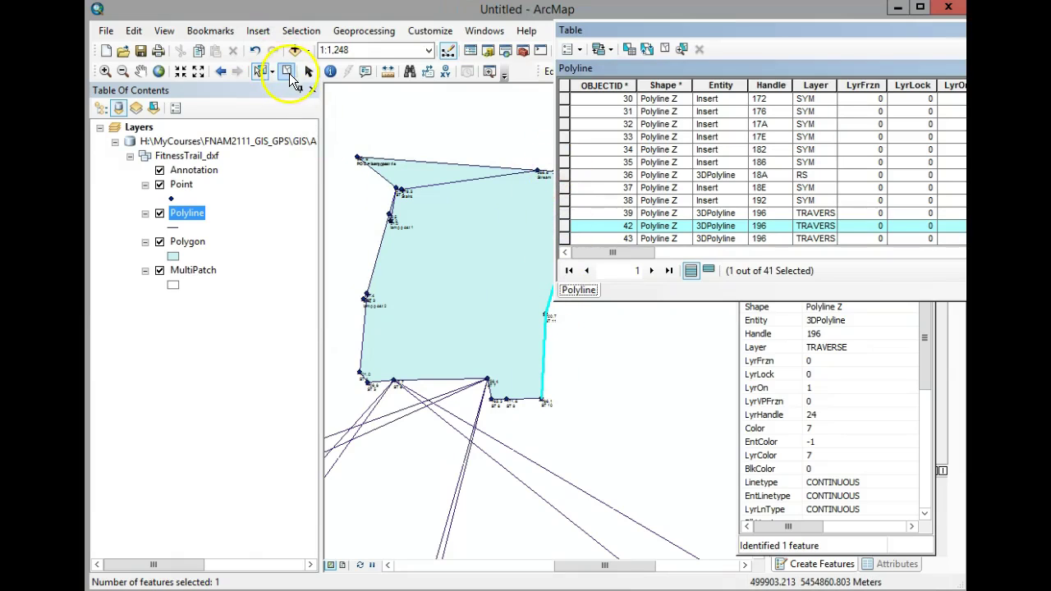
left_click(287, 73)
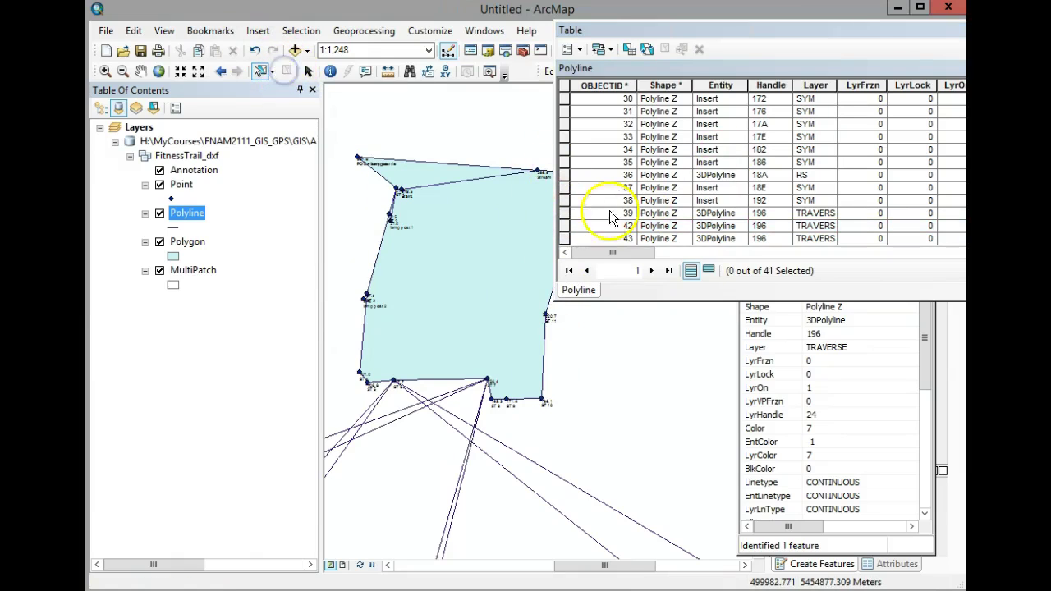
left_click(564, 214)
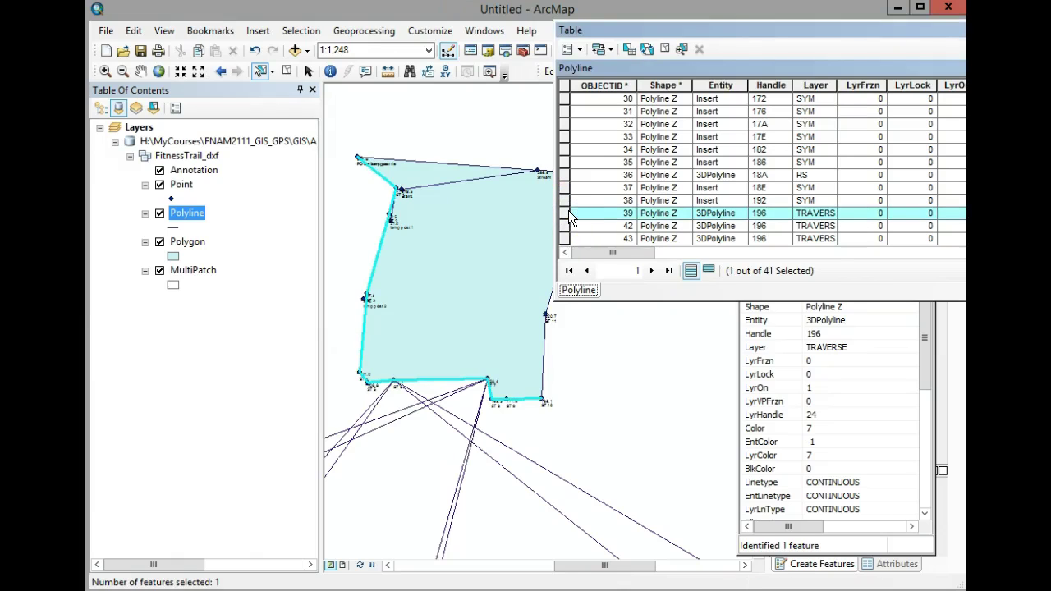
left_click(287, 72)
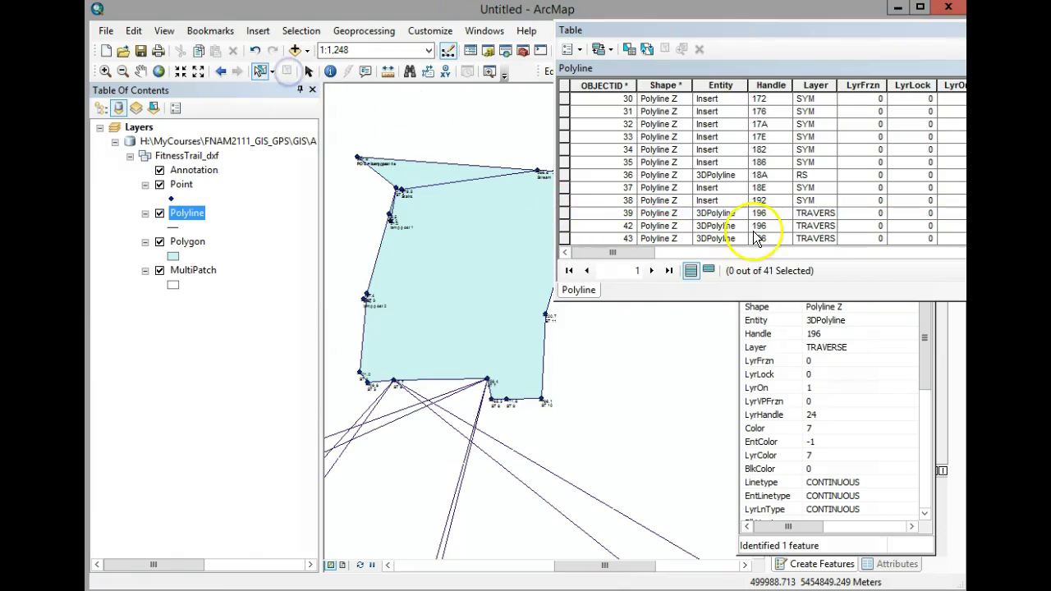
left_click(563, 175)
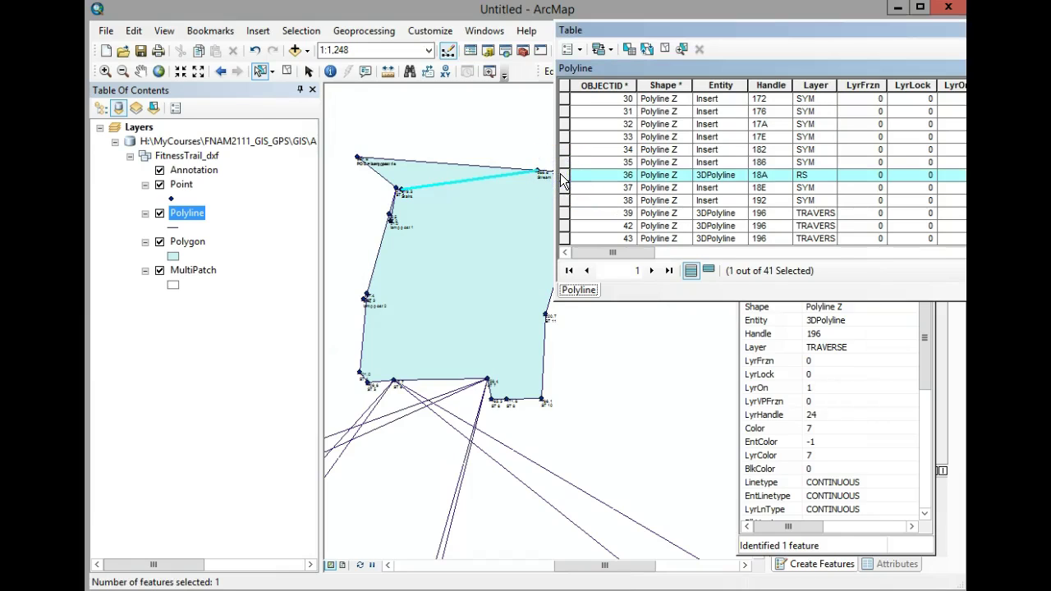
Select the three TRAVERSE records 39, 42 and 43 together and close the attribute table.
left_click(563, 213)
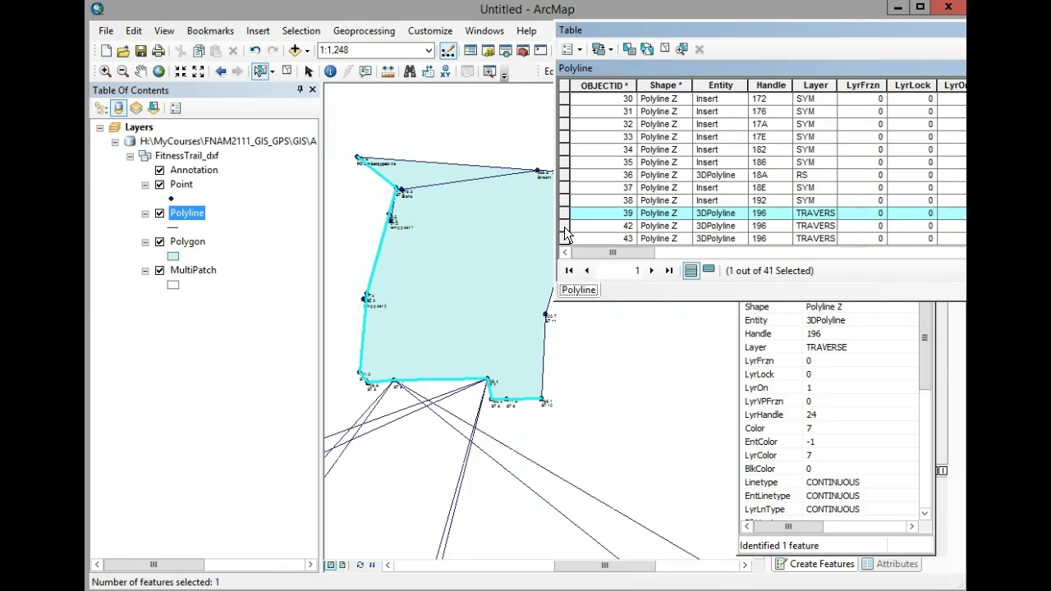
left_click(564, 226, "ctrl")
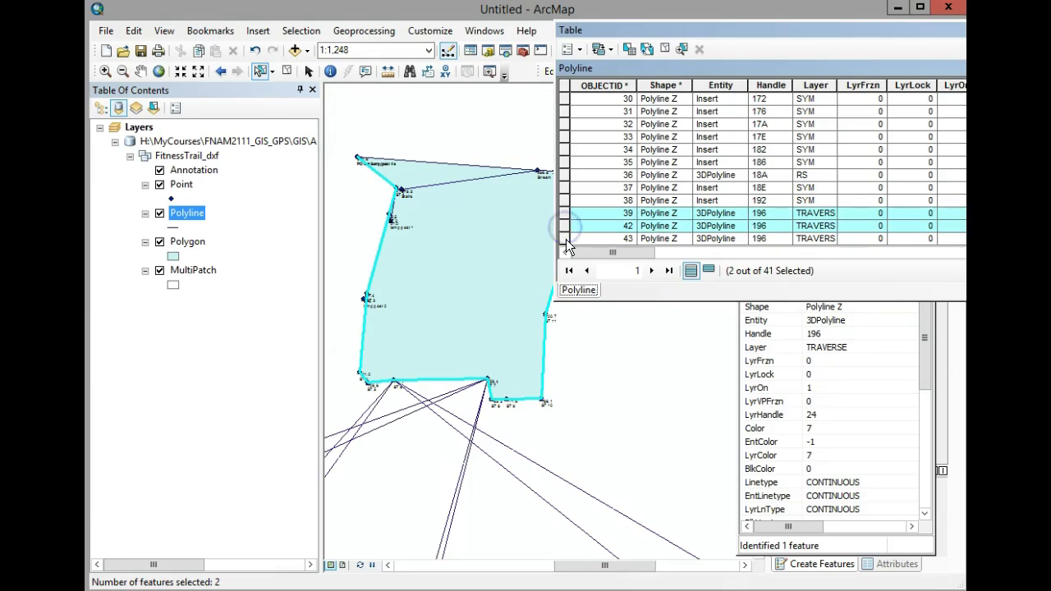
left_click(565, 238, "ctrl")
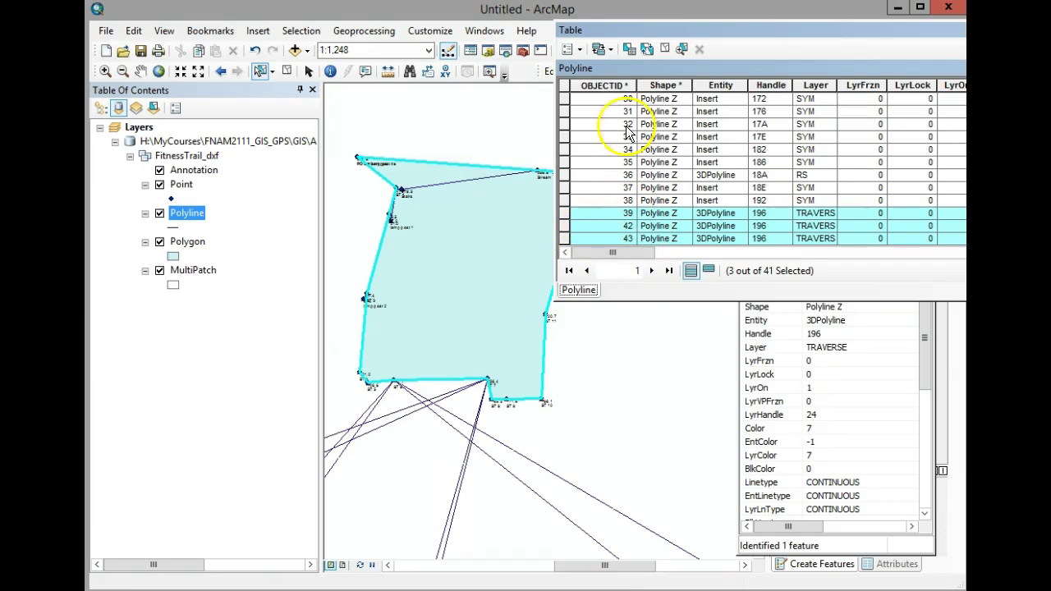
left_click_drag(695, 29, 302, 82)
left_click(807, 85)
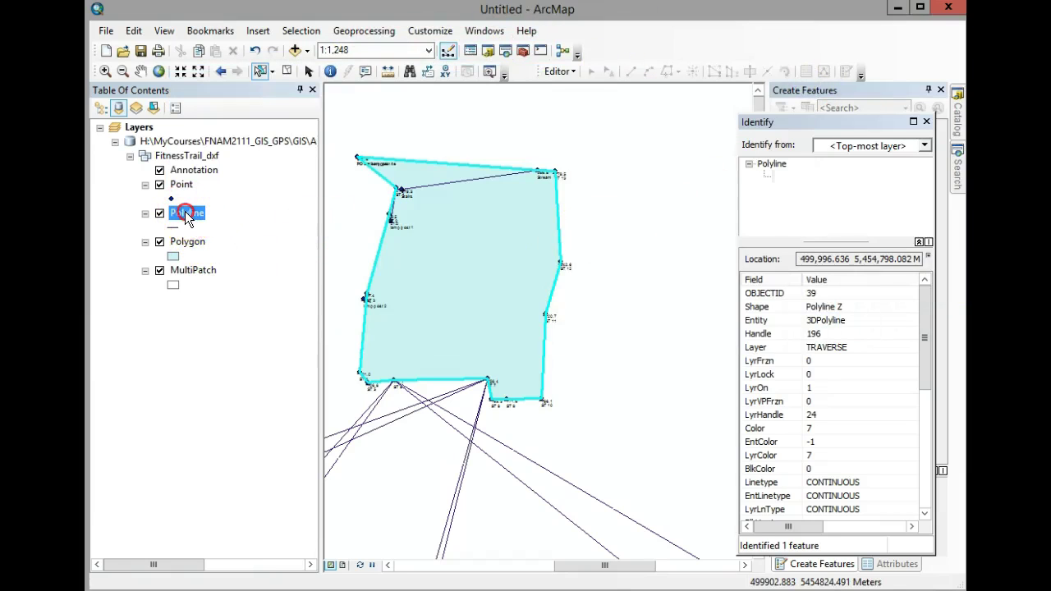
Set up an export of the Polyline layer's selected features to a feature class named Trail in the Trail_Features dataset.
right_click(186, 216)
mouse_move(282, 486)
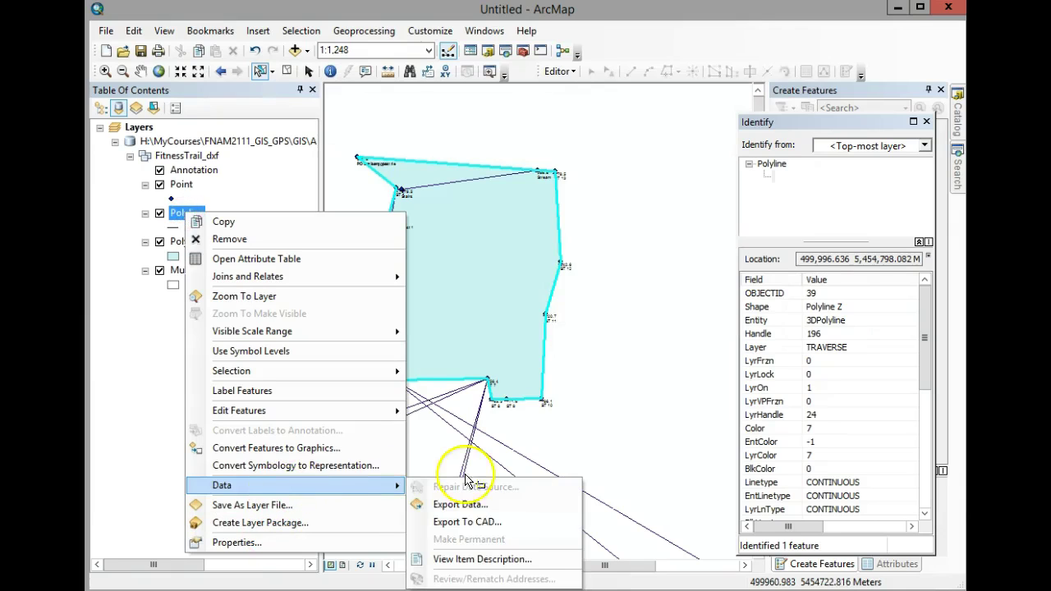
left_click(463, 504)
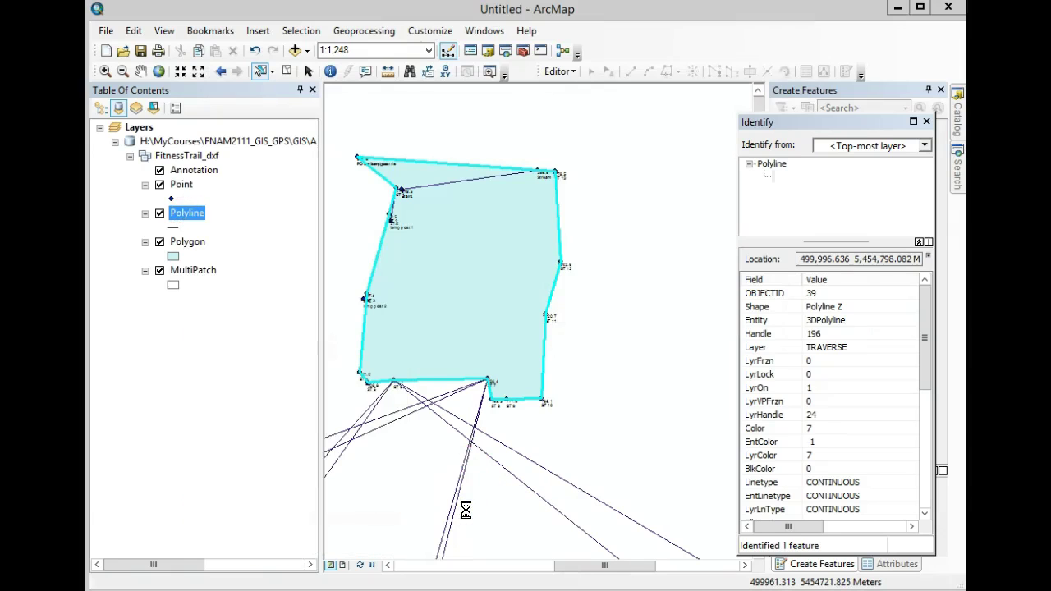
left_click(662, 328)
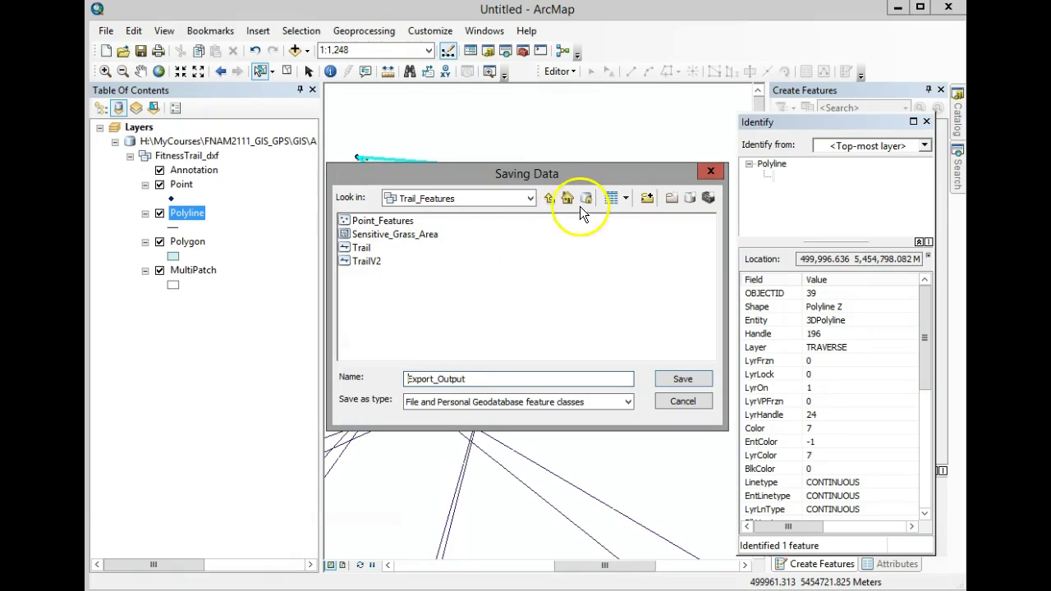
left_click(550, 198)
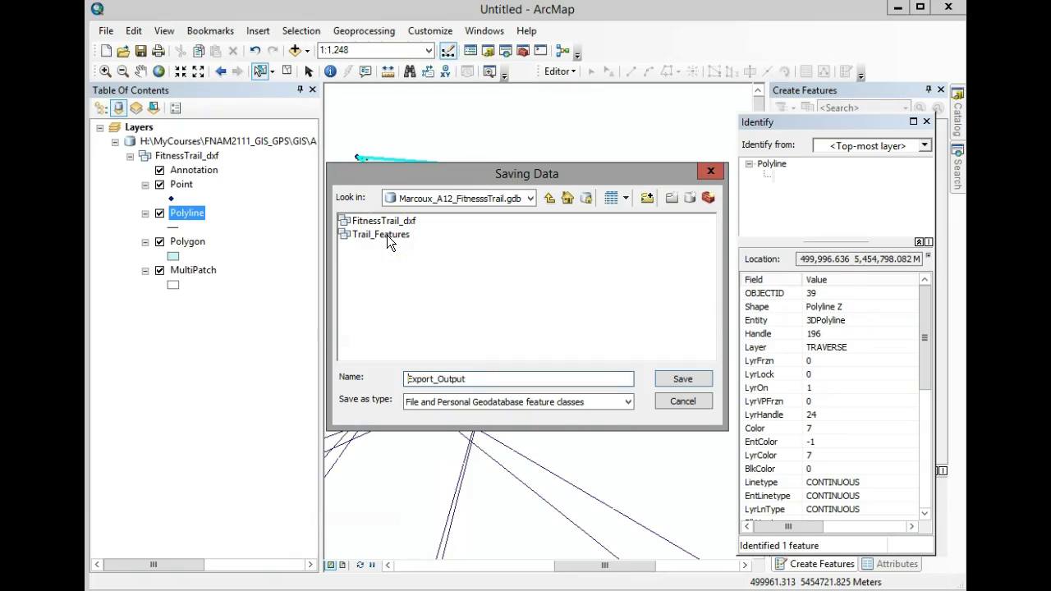
double_click(387, 234)
left_click(363, 263)
left_click(351, 249)
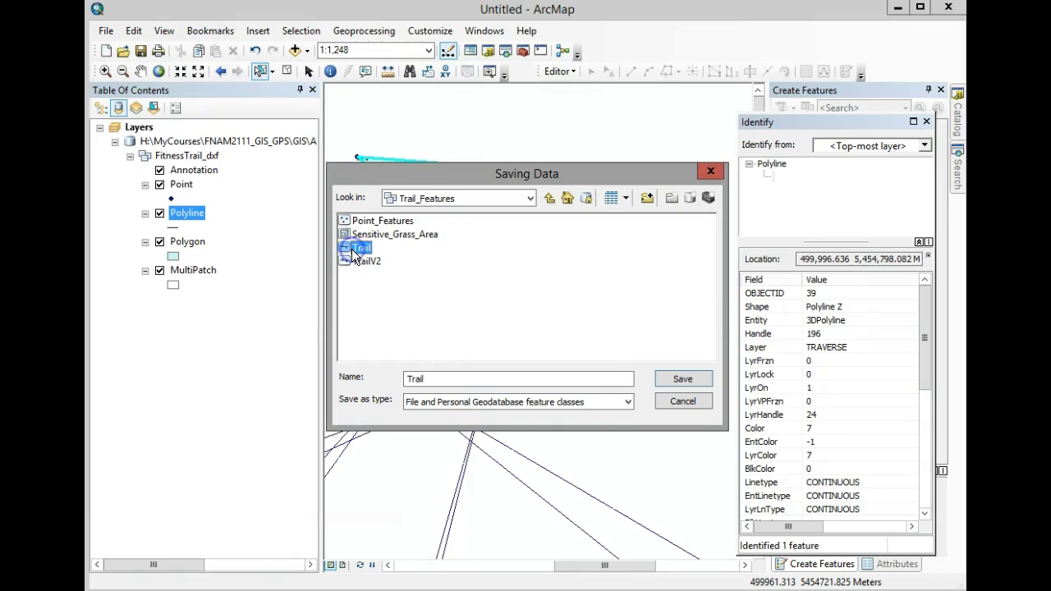
left_click(682, 379)
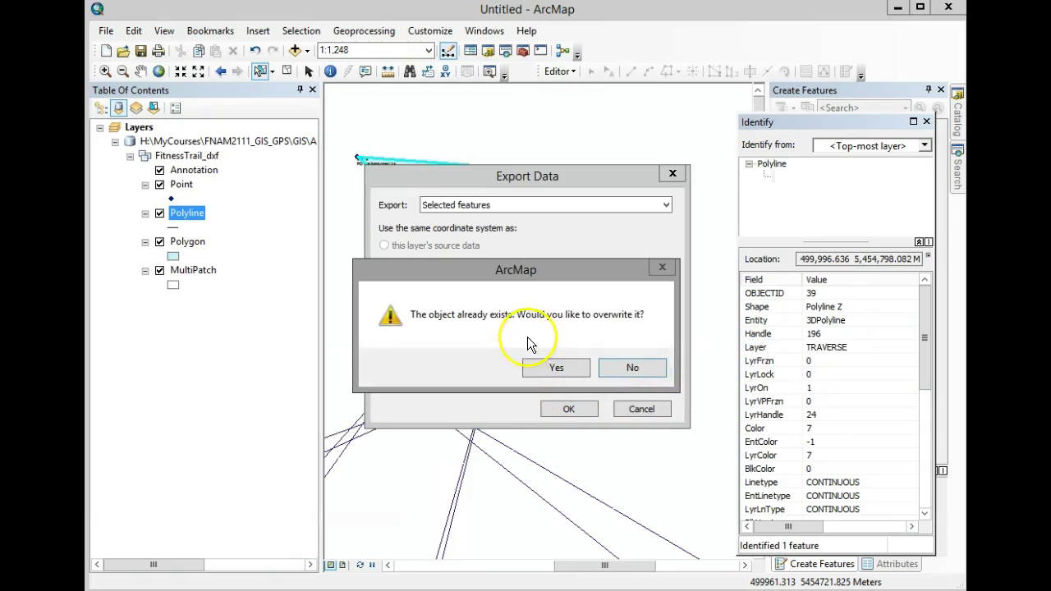
Overwrite the existing Trail feature class with the export and add the exported data to the map as a layer.
left_click(568, 366)
left_click(568, 409)
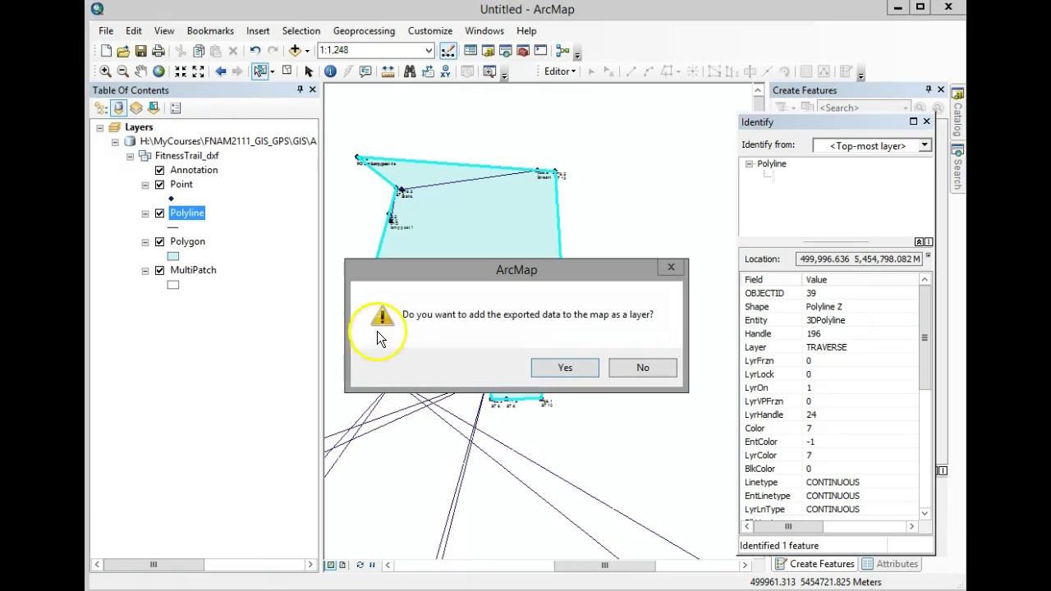
left_click(561, 367)
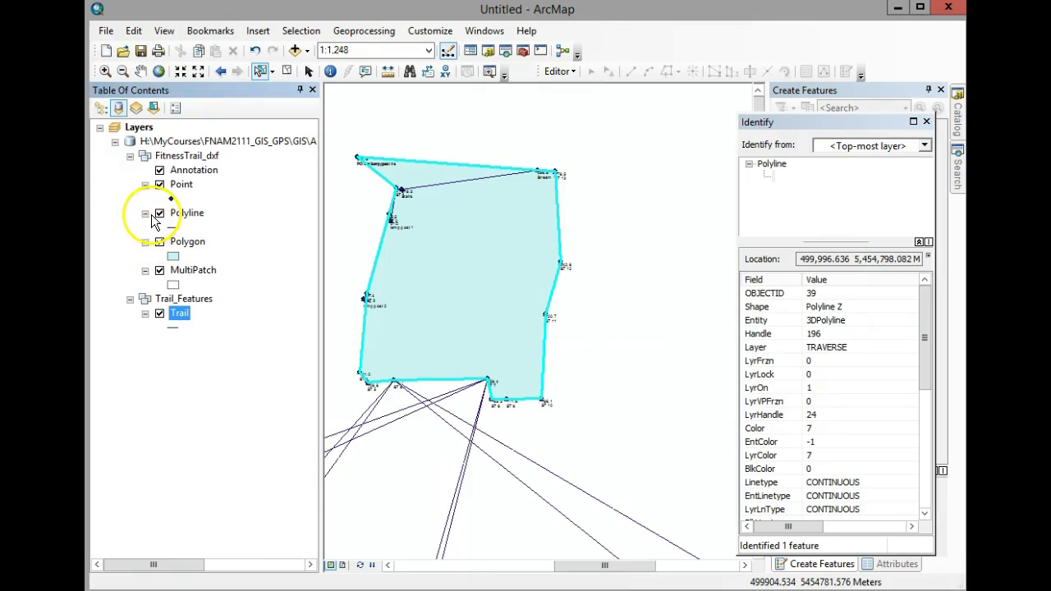
Hide the FitnessTrail_dxf Polyline, Annotation, Point and Polygon layers and remove the MultiPatch layer from the map.
left_click(159, 213)
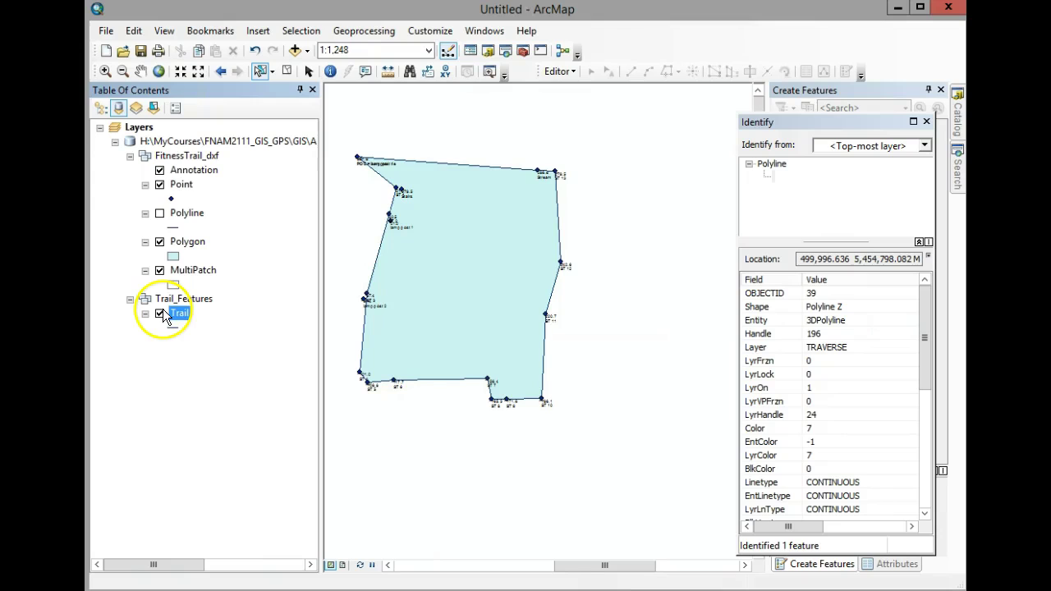
left_click(160, 170)
left_click(159, 185)
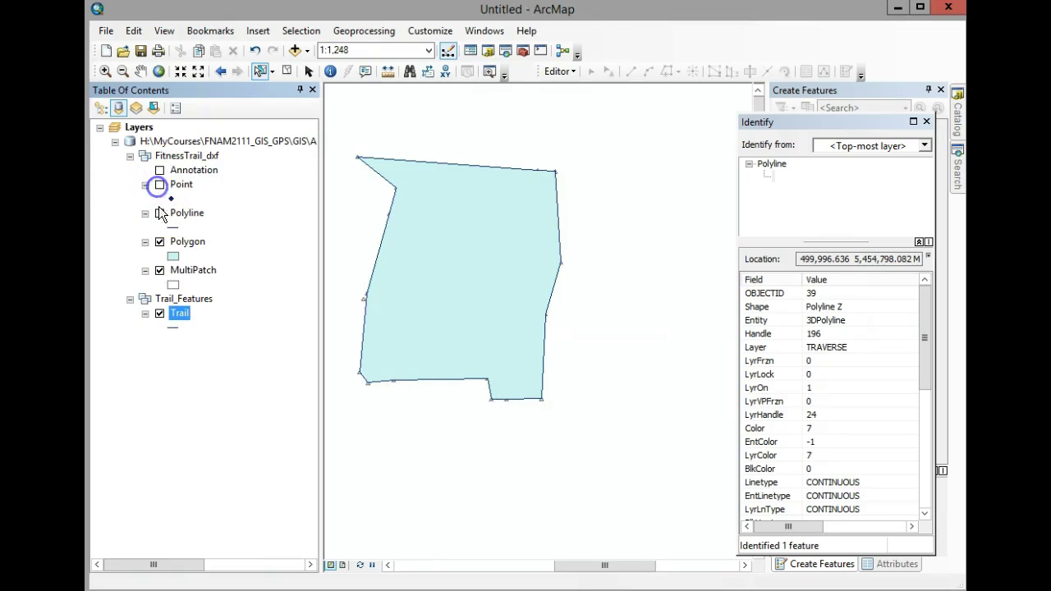
left_click(159, 242)
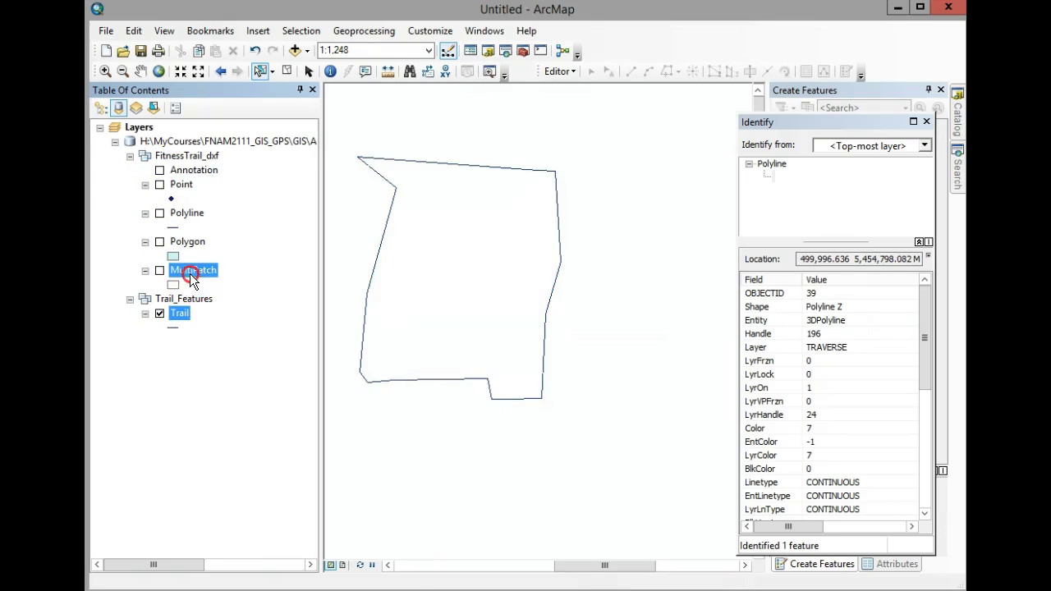
right_click(190, 273)
left_click(244, 301)
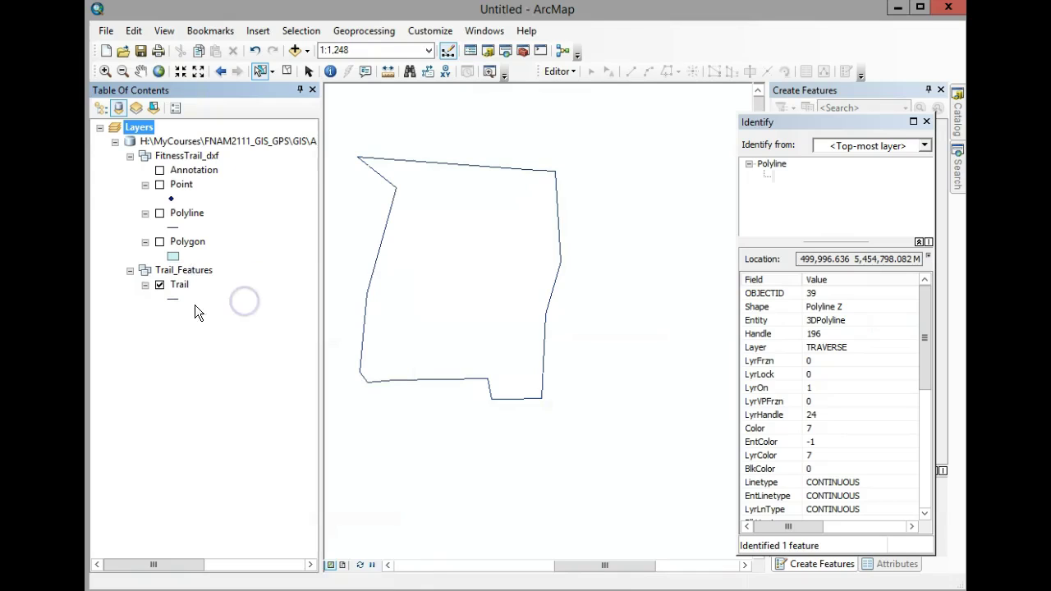
Open the Trail layer's attribute table below the trail's upper part and highlight its three records one at a time.
right_click(180, 288)
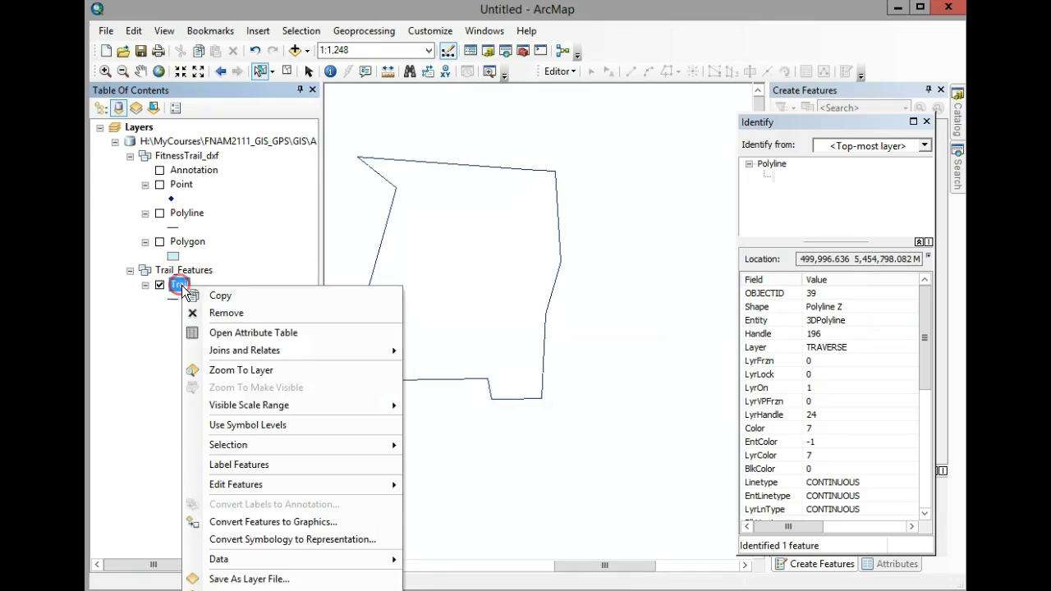
left_click(243, 331)
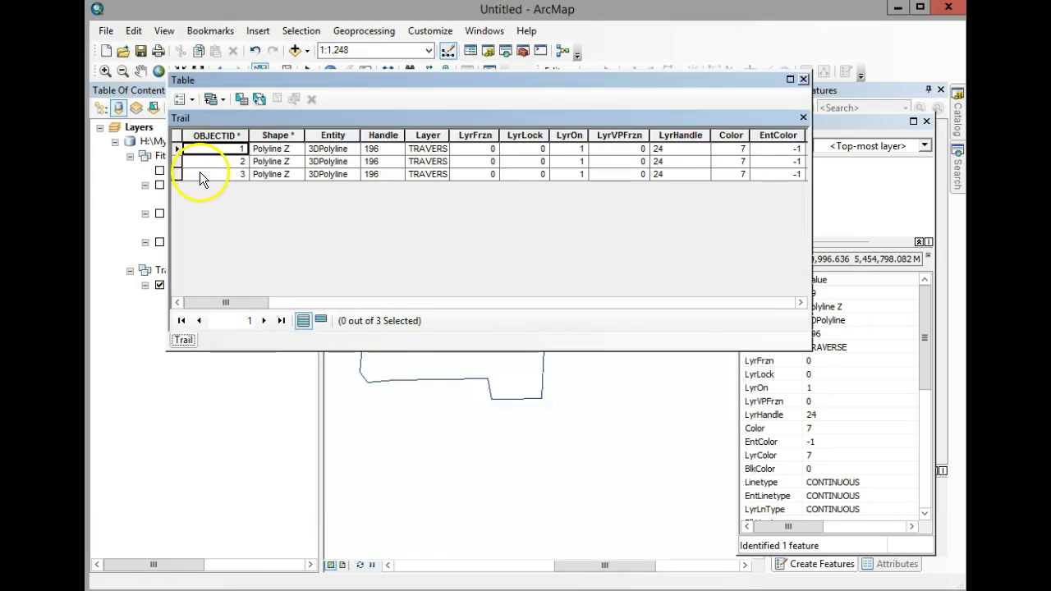
left_click_drag(535, 82, 584, 303)
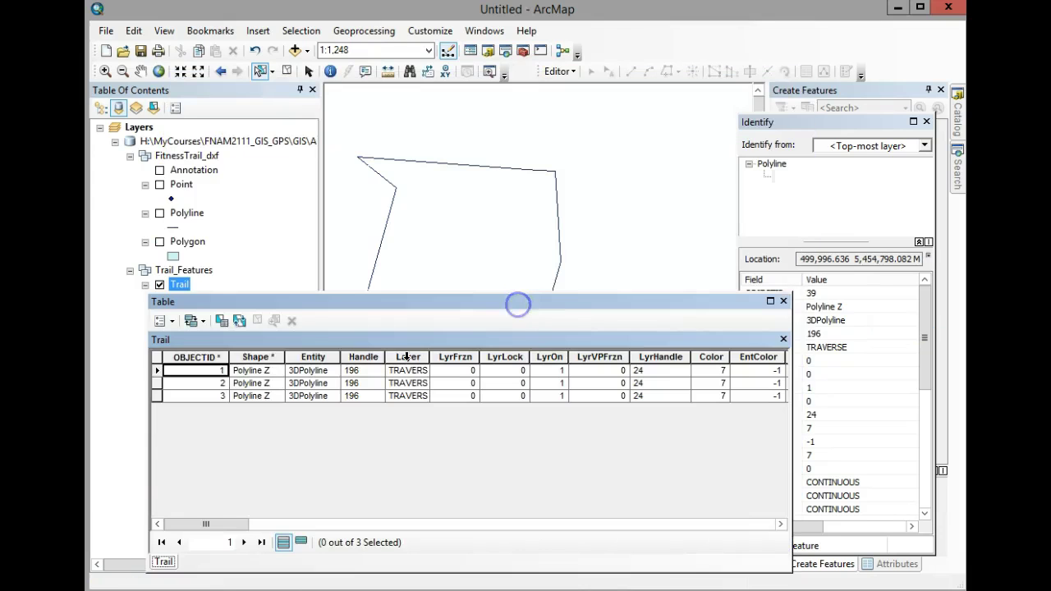
left_click(161, 370)
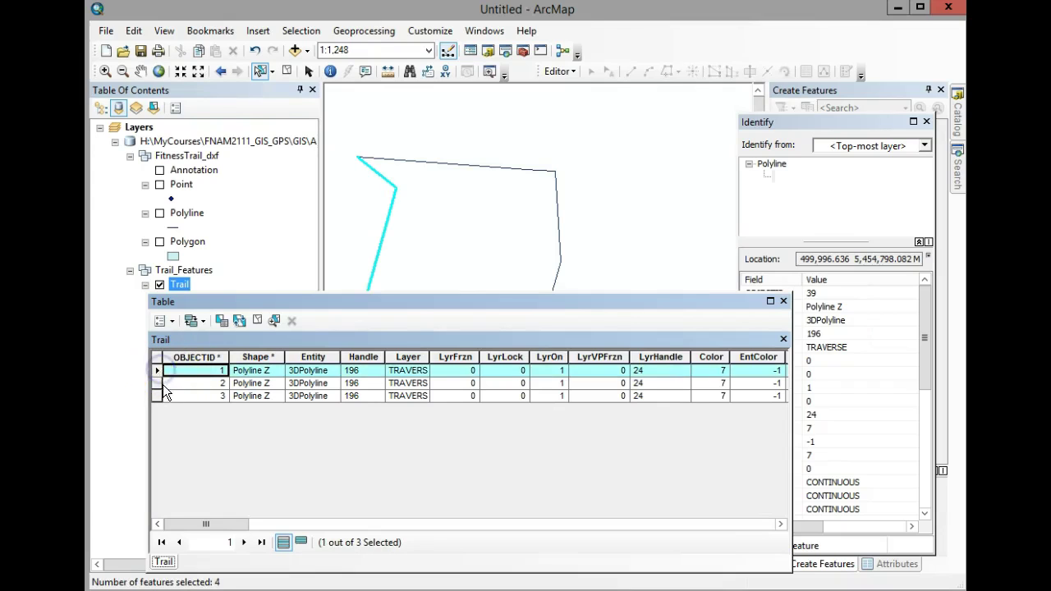
left_click(156, 382)
left_click(156, 397)
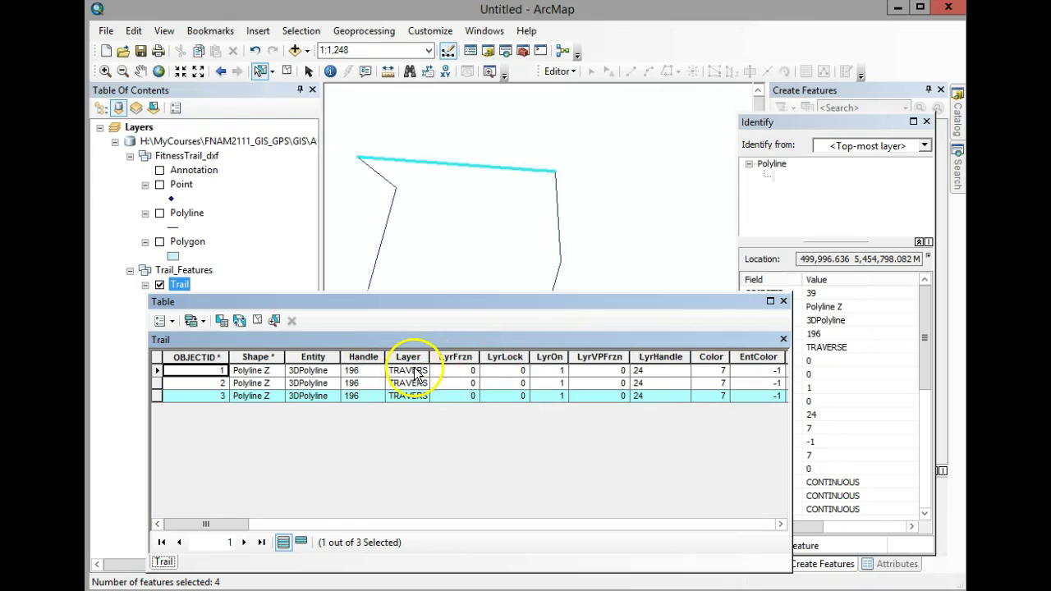
left_click_drag(234, 525, 140, 531)
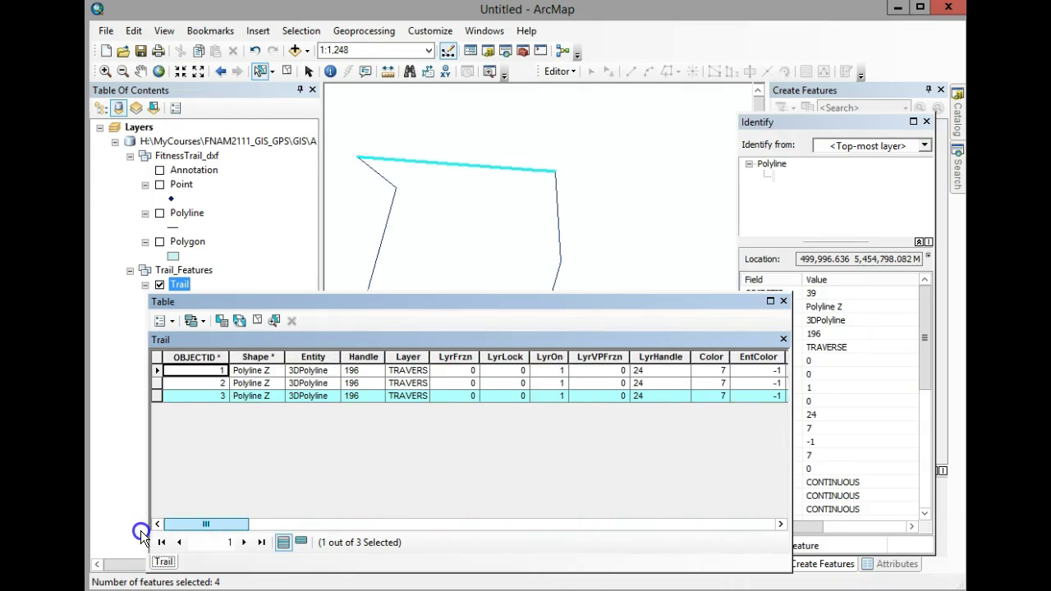
Start an edit session despite the spatial reference warnings and try to delete the COMMENT field from the Trail table.
left_click(544, 72)
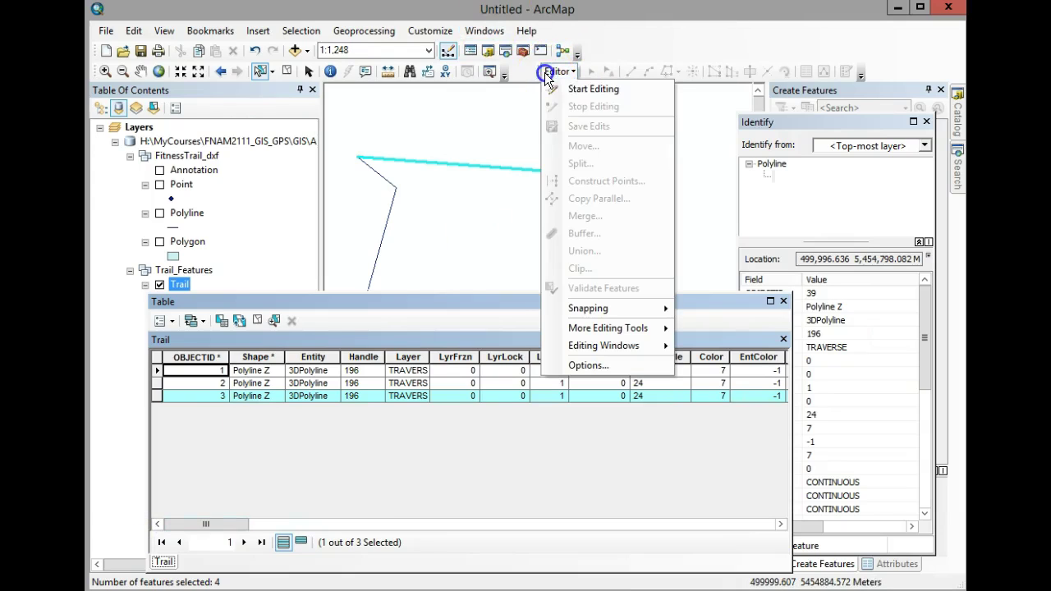
left_click(587, 91)
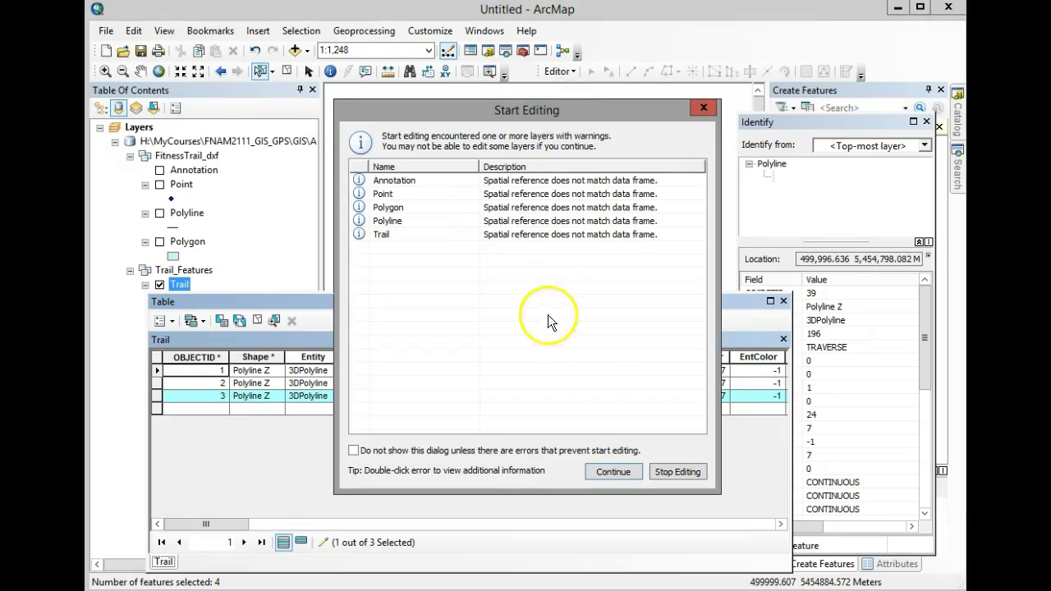
left_click(607, 468)
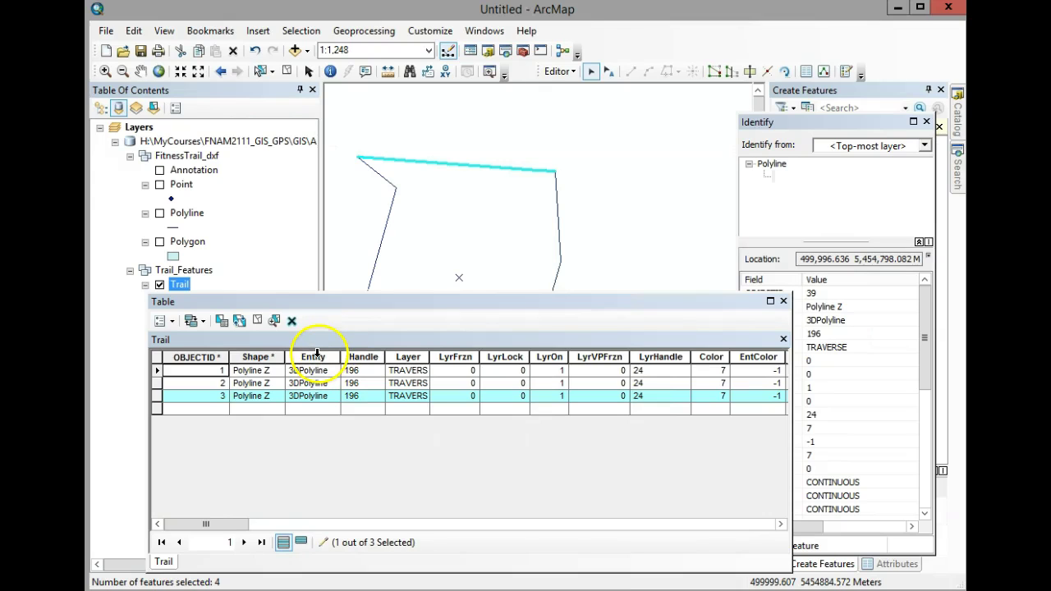
left_click(454, 357)
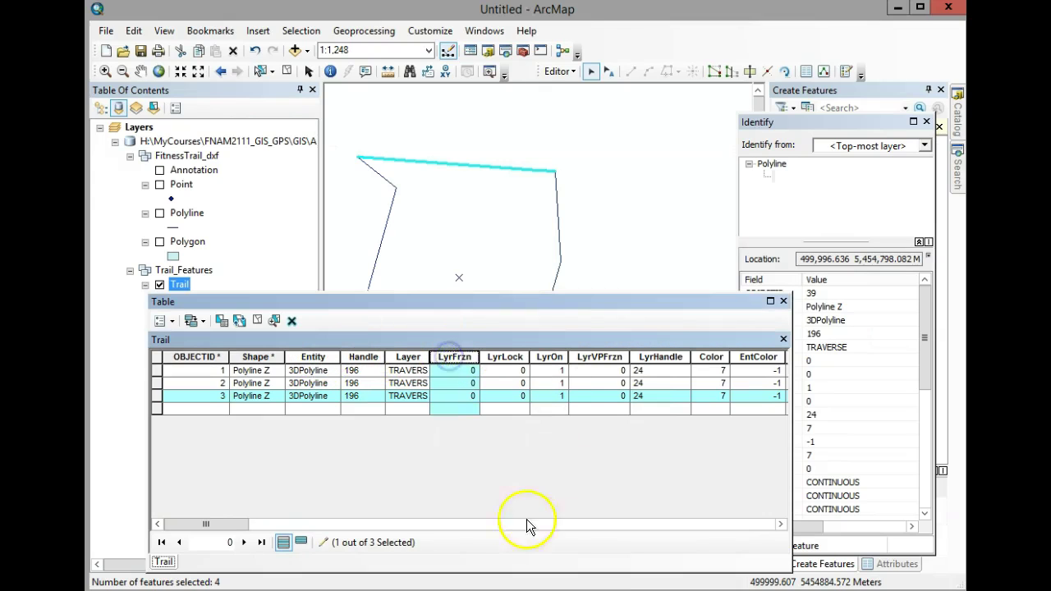
left_click_drag(206, 524, 777, 519)
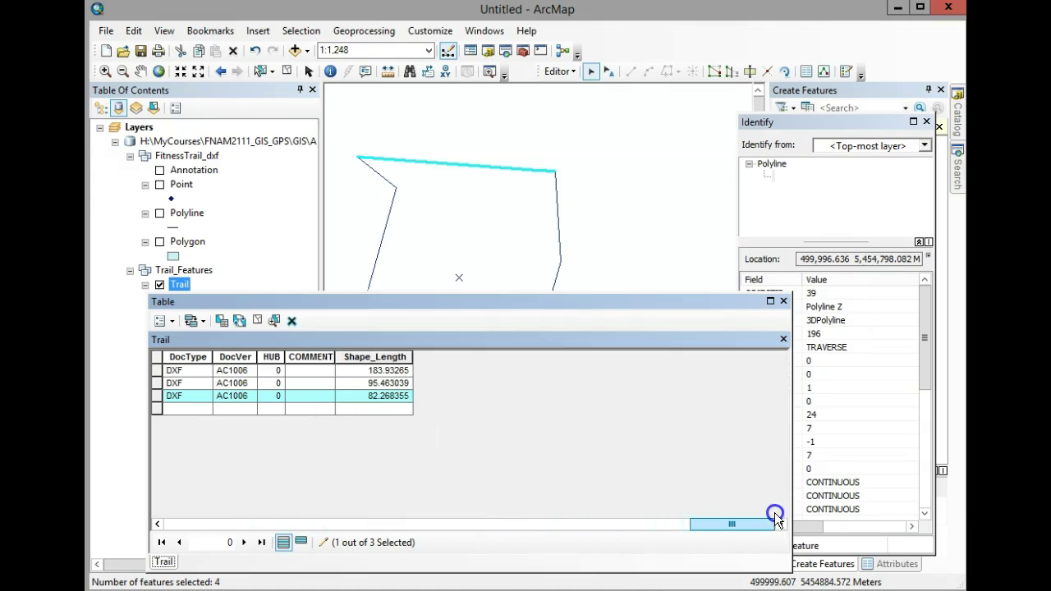
left_click(311, 356)
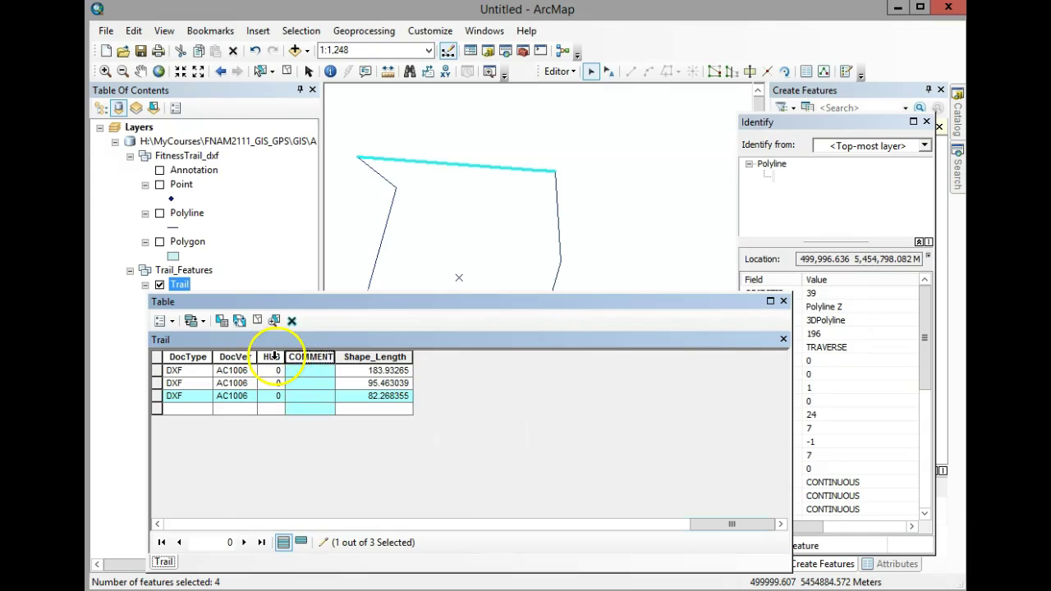
left_click(275, 357)
left_click(310, 357)
right_click(309, 353)
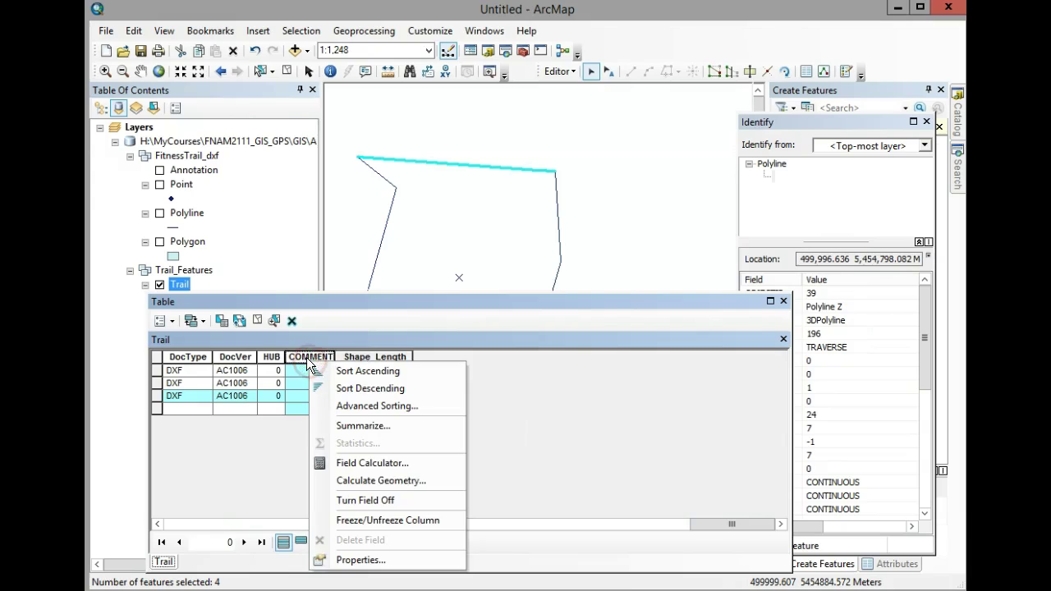
left_click(303, 358)
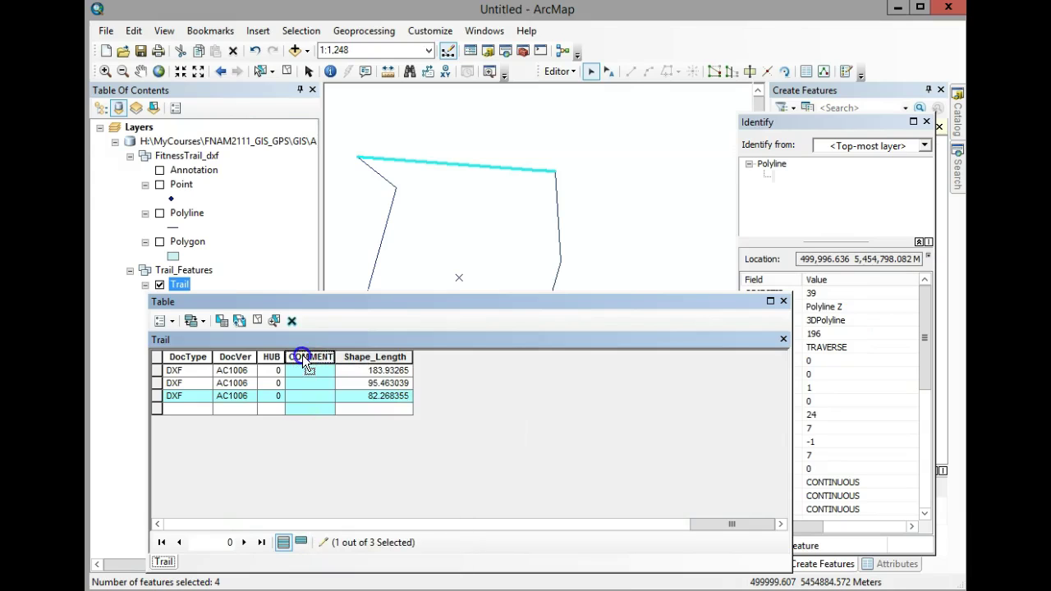
right_click(303, 359)
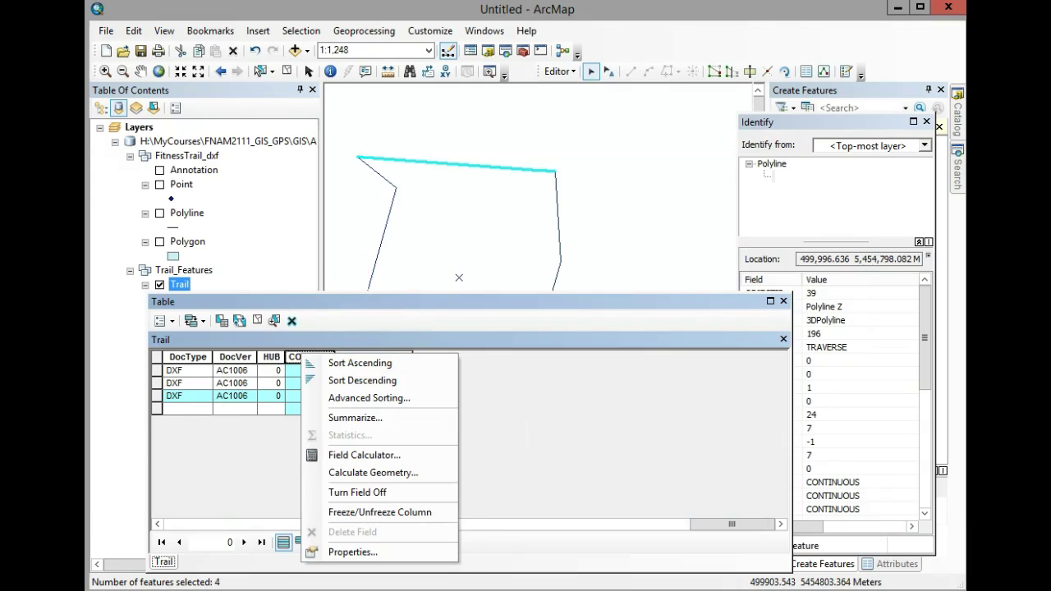
Stop the edit session on the Trail data.
left_click(559, 71)
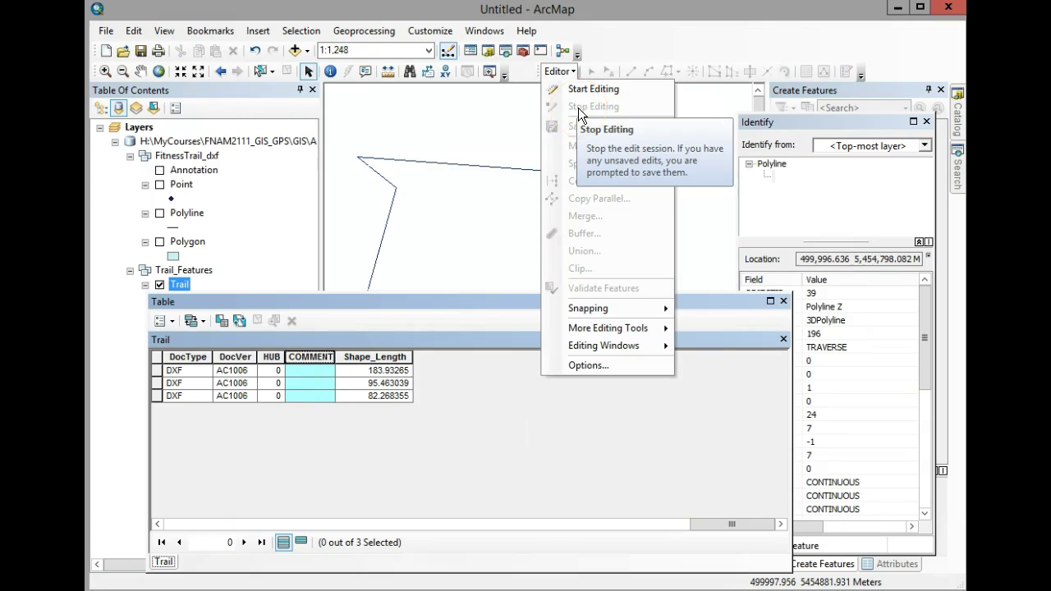
left_click(580, 91)
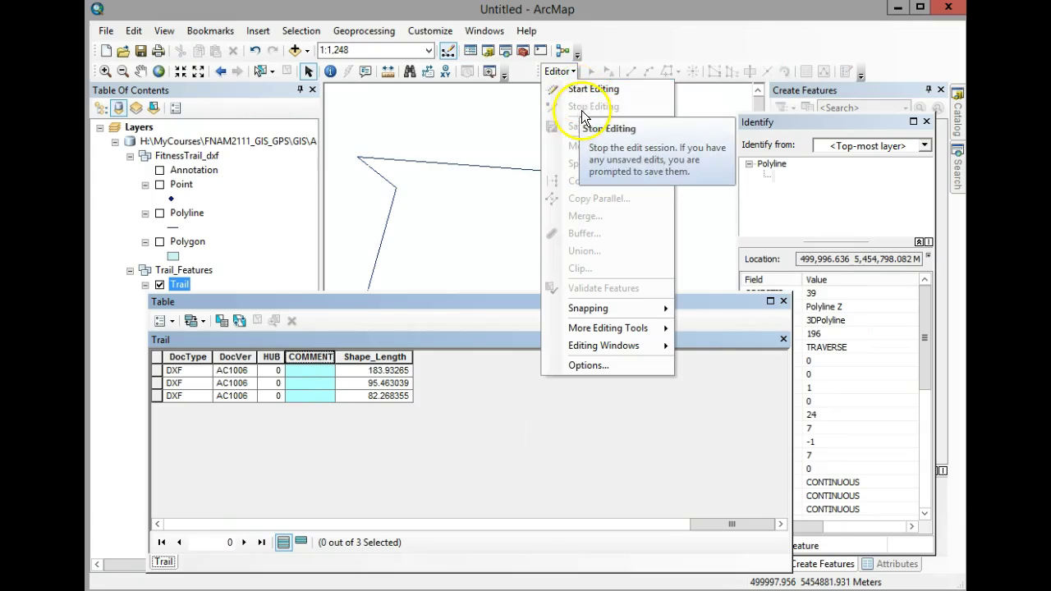
left_click(562, 70)
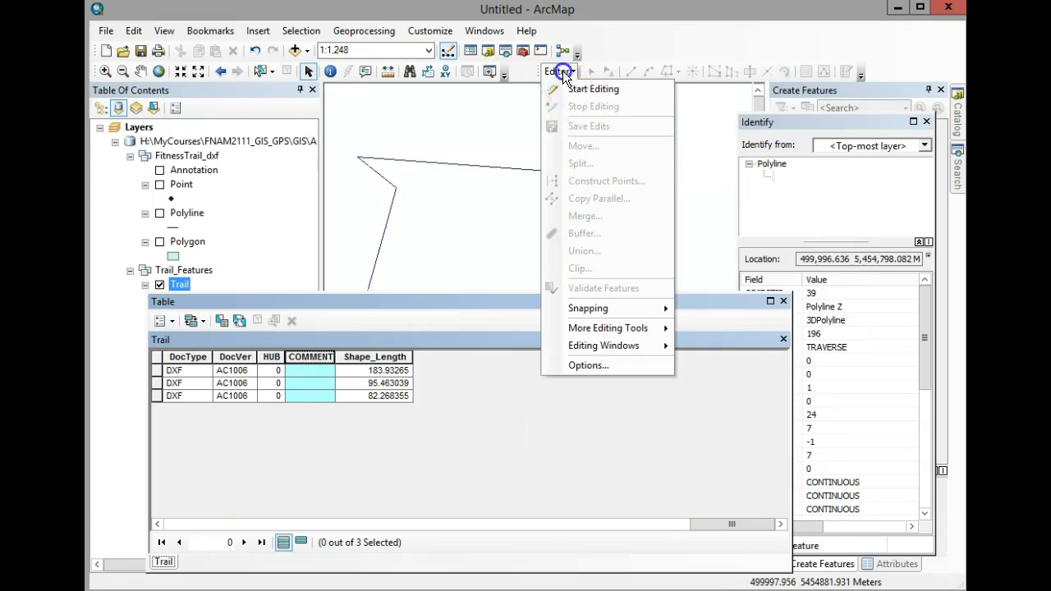
Delete the COMMENT field from the Trail attribute table and confirm the deletion.
right_click(310, 353)
left_click(359, 531)
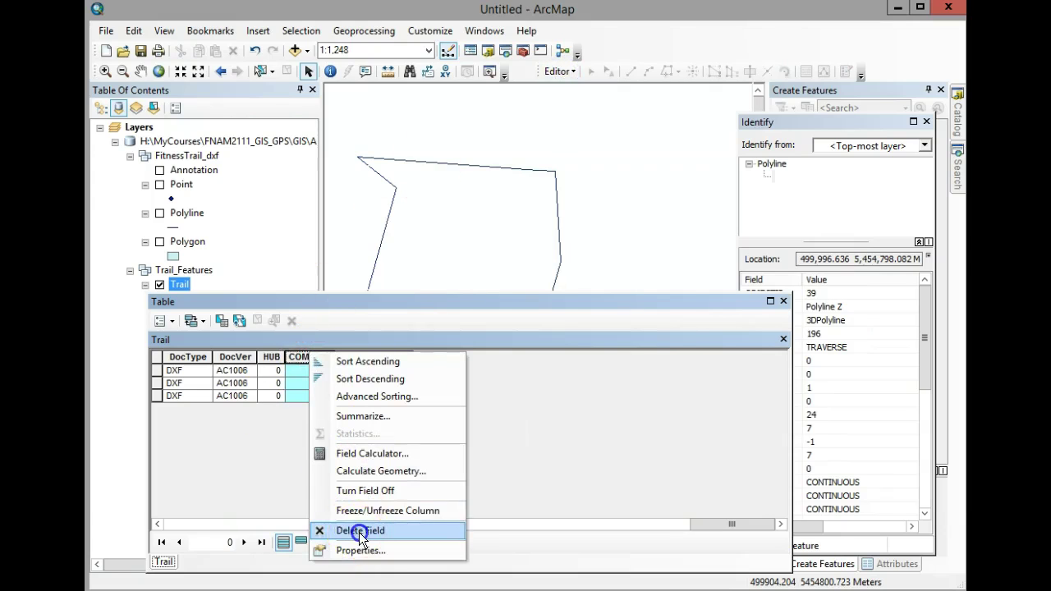
left_click(571, 379)
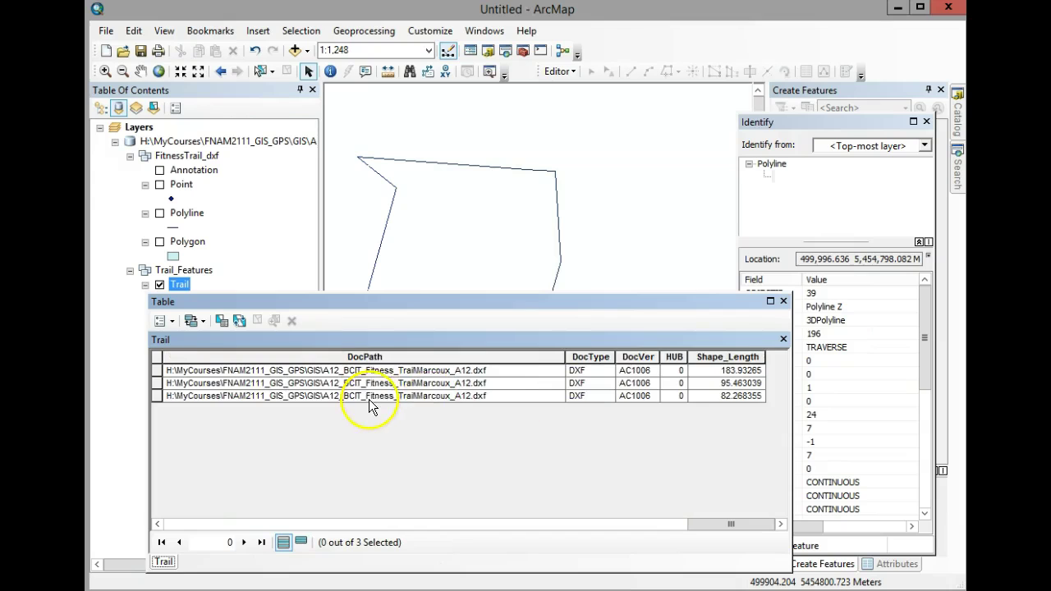
Highlight the DocPath, DocType, DocVer and HUB columns of the Trail table one at a time, ending on HUB.
left_click(675, 358)
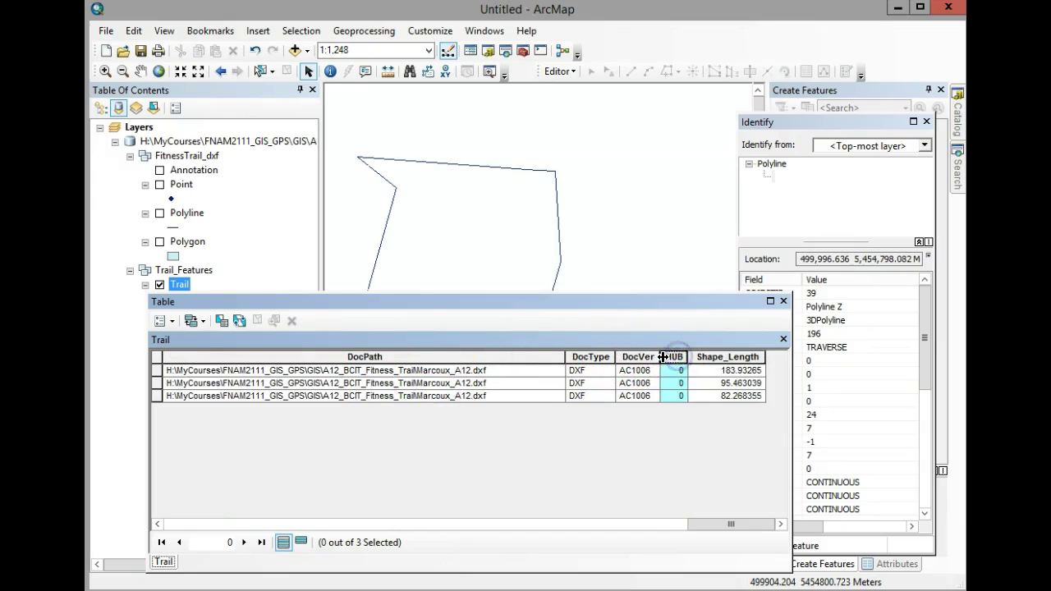
left_click(481, 356)
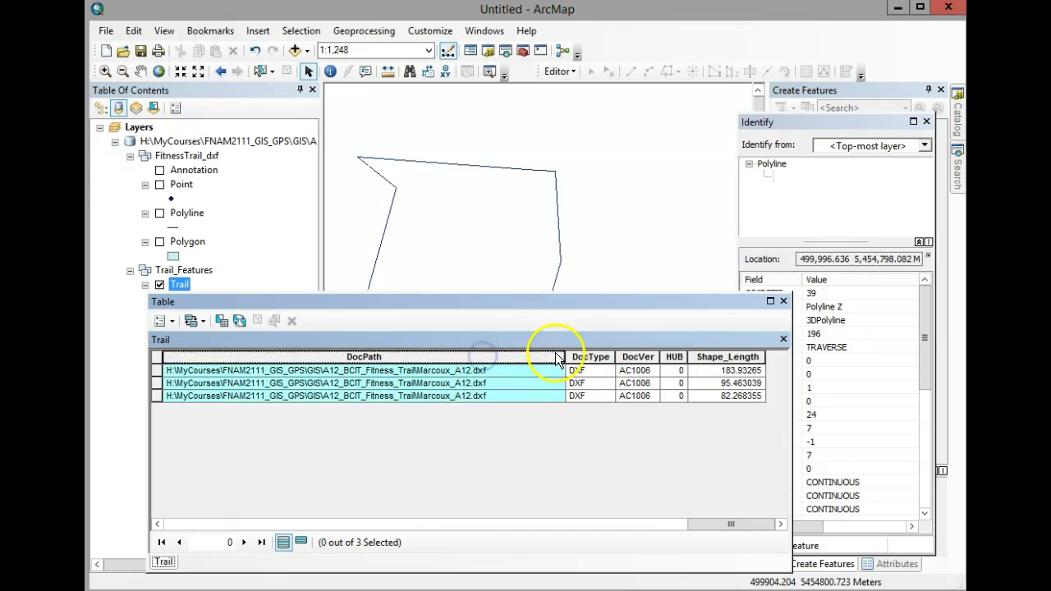
left_click(589, 357)
left_click(636, 357)
left_click(669, 358)
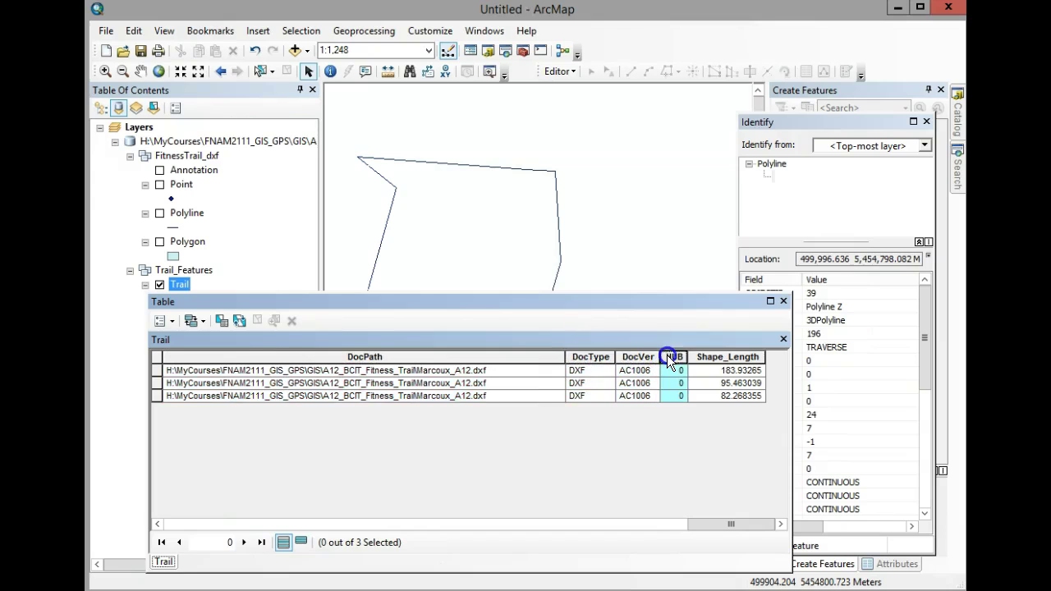
Delete the HUB, DocVer, DocType and Thickness fields from the Trail attribute table, confirming each deletion.
right_click(667, 358)
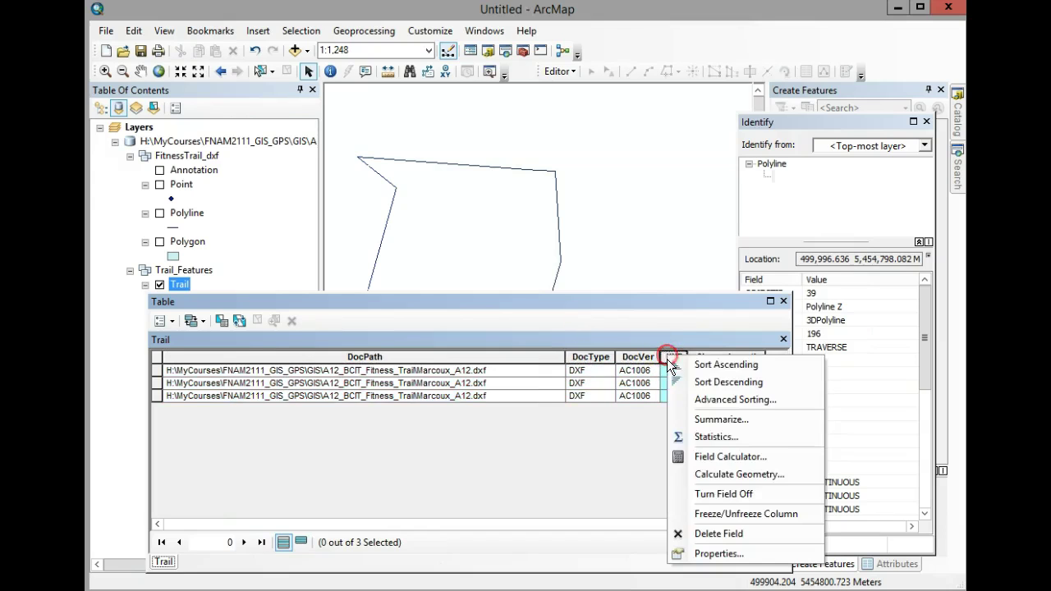
left_click(721, 535)
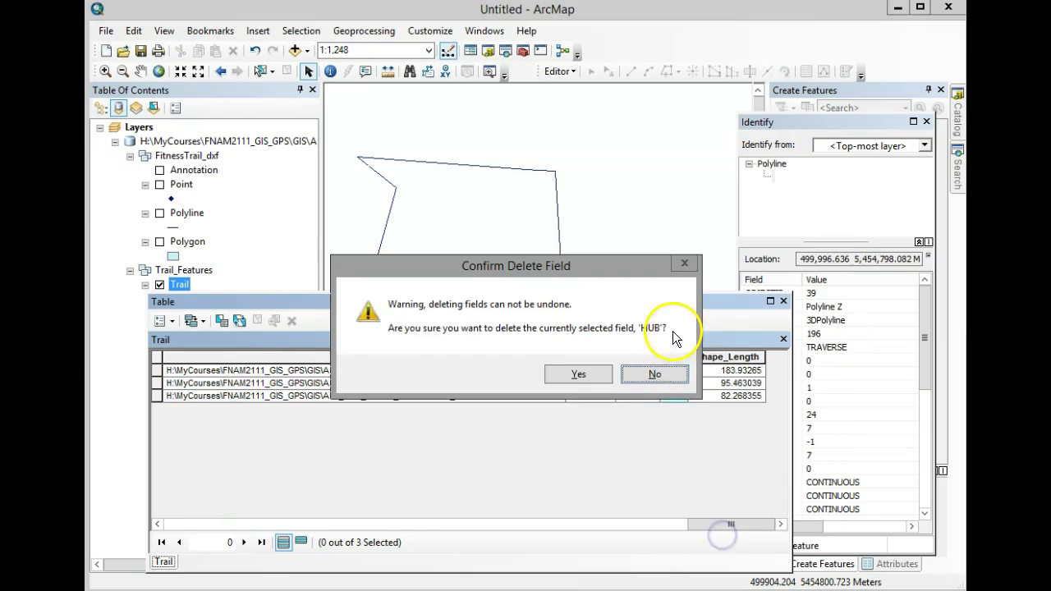
left_click(580, 375)
right_click(635, 358)
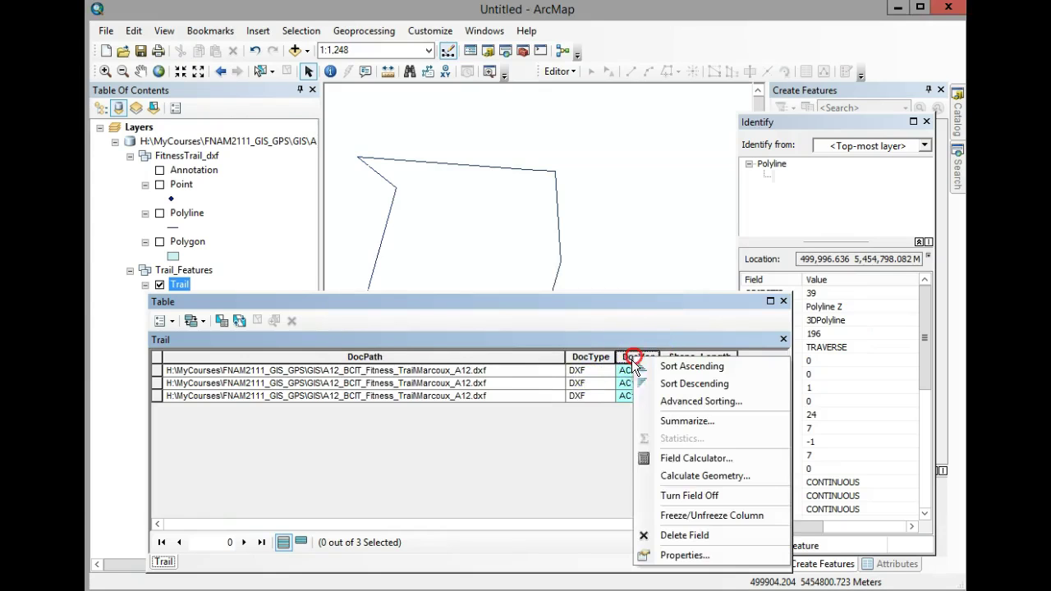
left_click(684, 535)
left_click(627, 376)
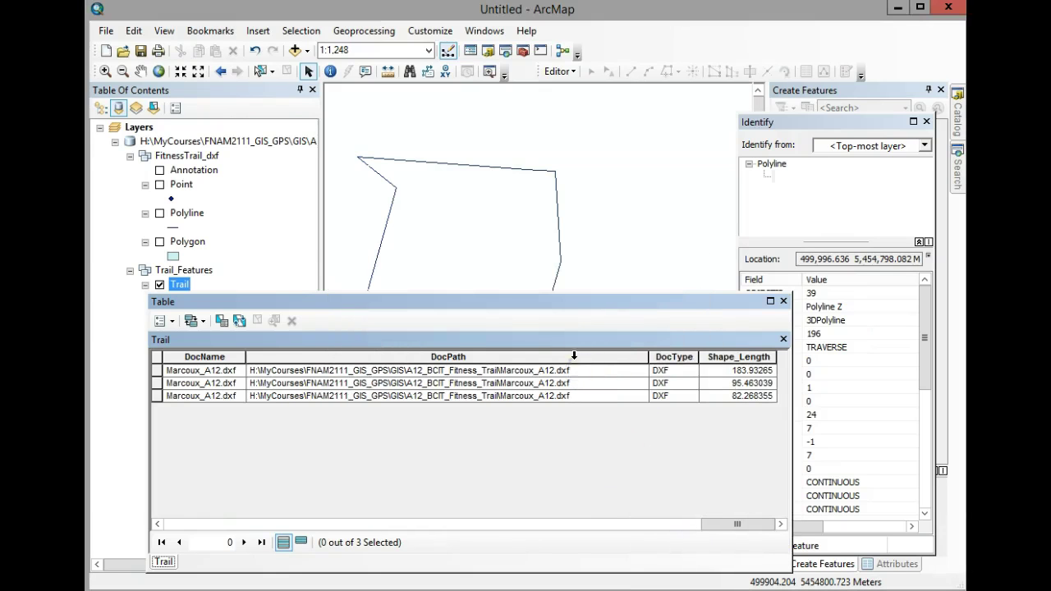
right_click(673, 357)
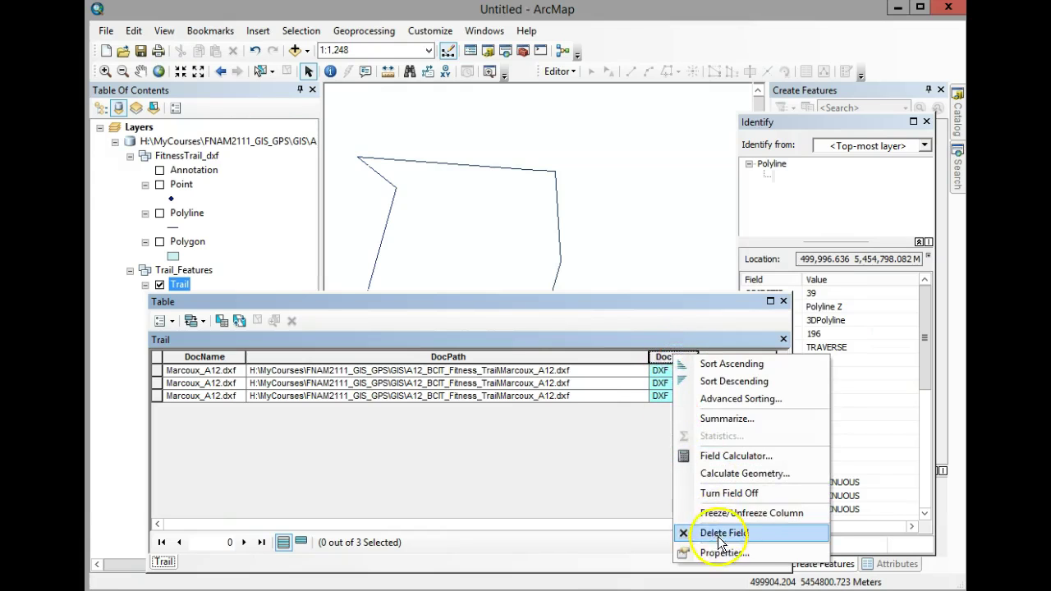
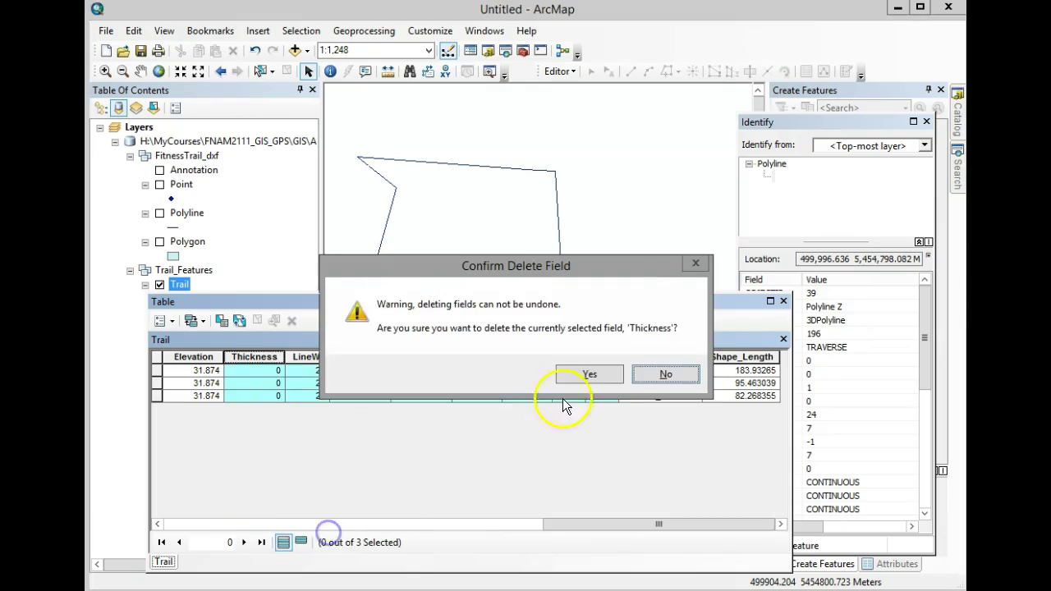
left_click(607, 373)
Highlight the BlkLinetype, LineWt, EntLineWt, LyrLineWt, RefName, LTScale, ExtX and ExtY columns, and confirm deleting the ExtY field.
left_click_drag(659, 517, 587, 522)
left_click(332, 356)
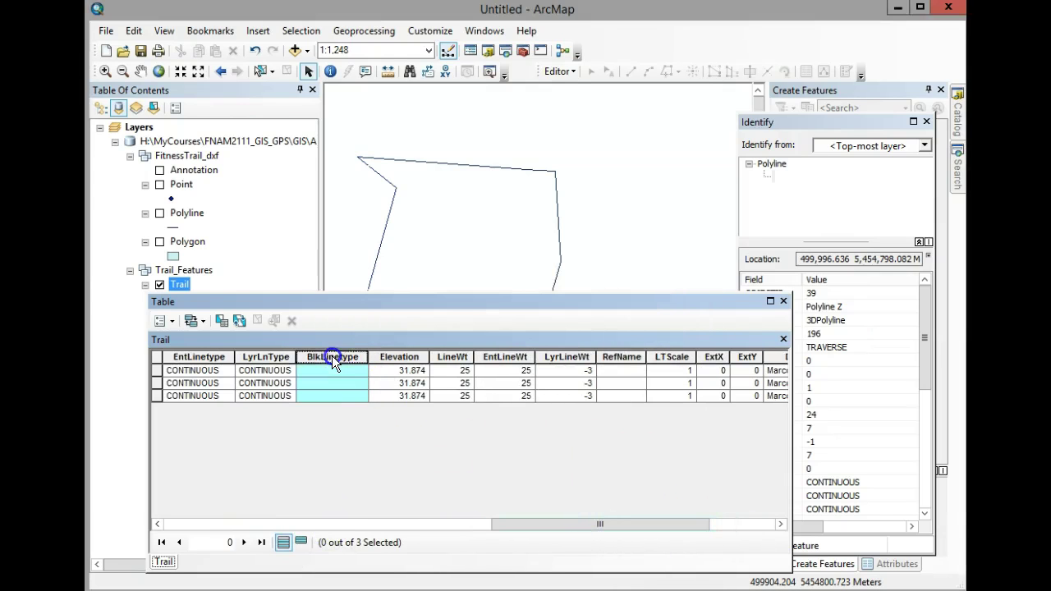
left_click(452, 357, "ctrl")
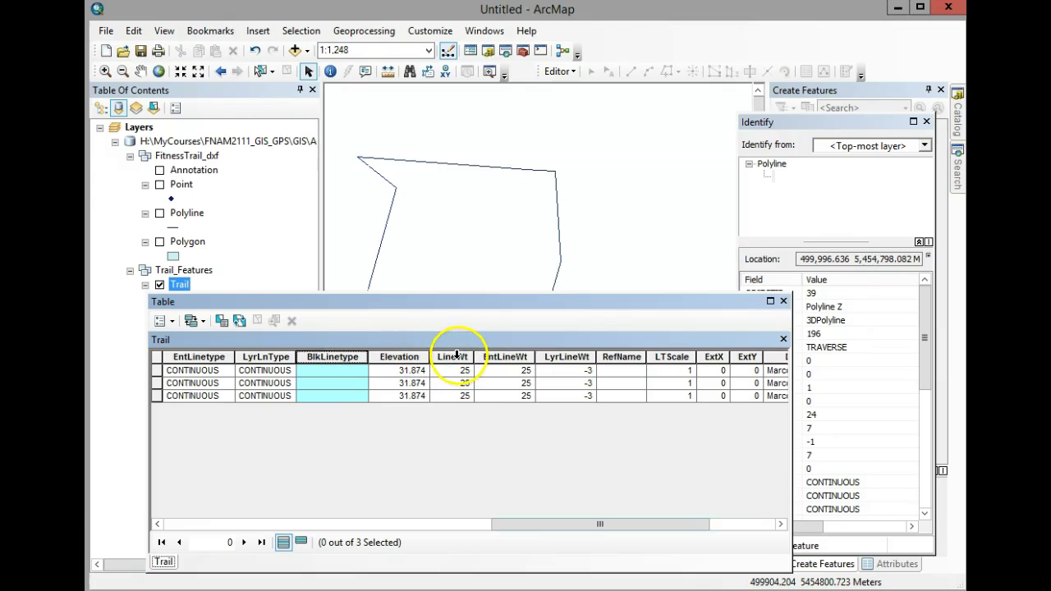
left_click(499, 355, "ctrl")
left_click(560, 357, "ctrl")
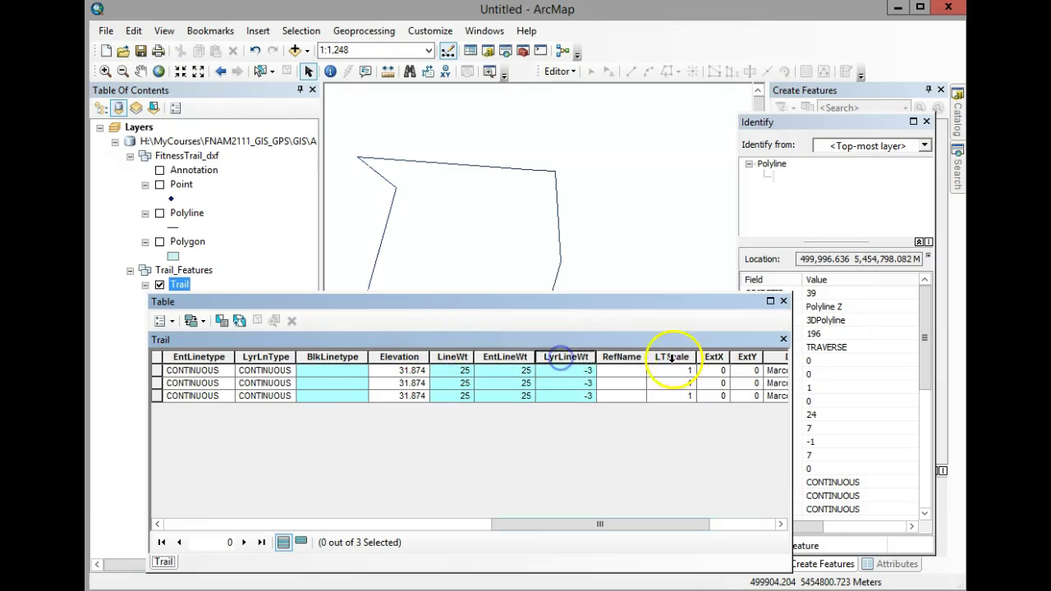
left_click(620, 357, "ctrl")
left_click(673, 357, "ctrl")
left_click(718, 355, "ctrl")
left_click(741, 356, "ctrl")
right_click(742, 355)
left_click(785, 536)
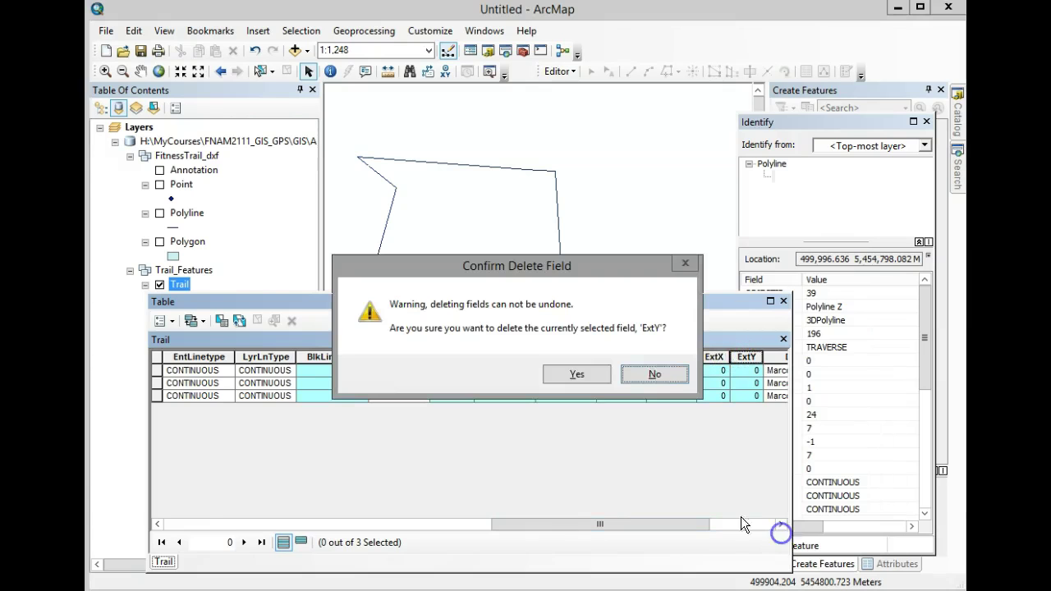
left_click(633, 372)
Highlight the columns from ExtX back to BlkLinetype, skipping Elevation, and confirm deleting the BlkLinetype field.
left_click_drag(558, 522, 703, 533)
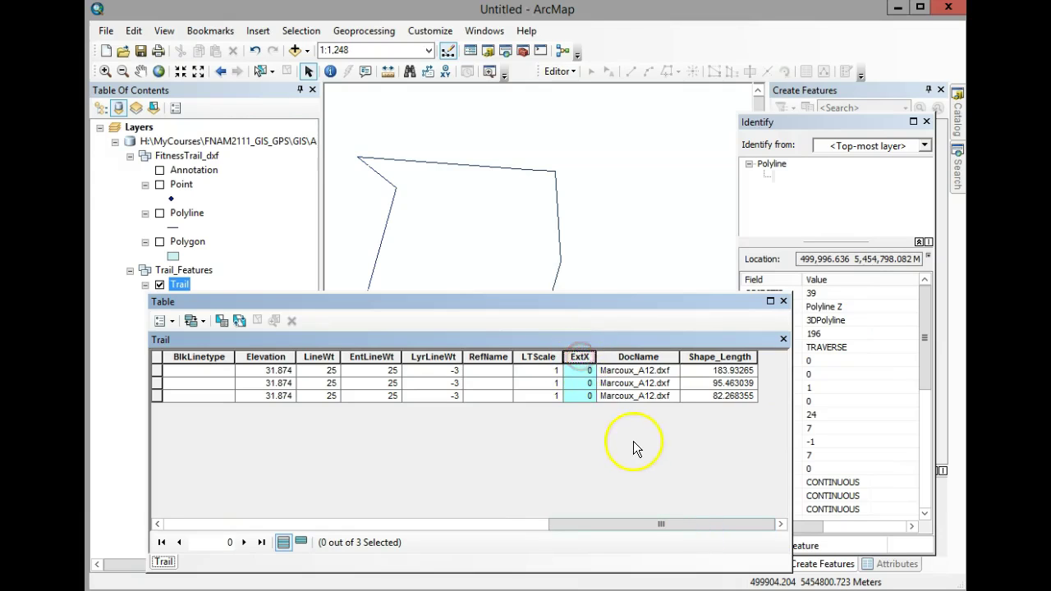
right_click(580, 356)
left_click(542, 356)
left_click(540, 357, "ctrl")
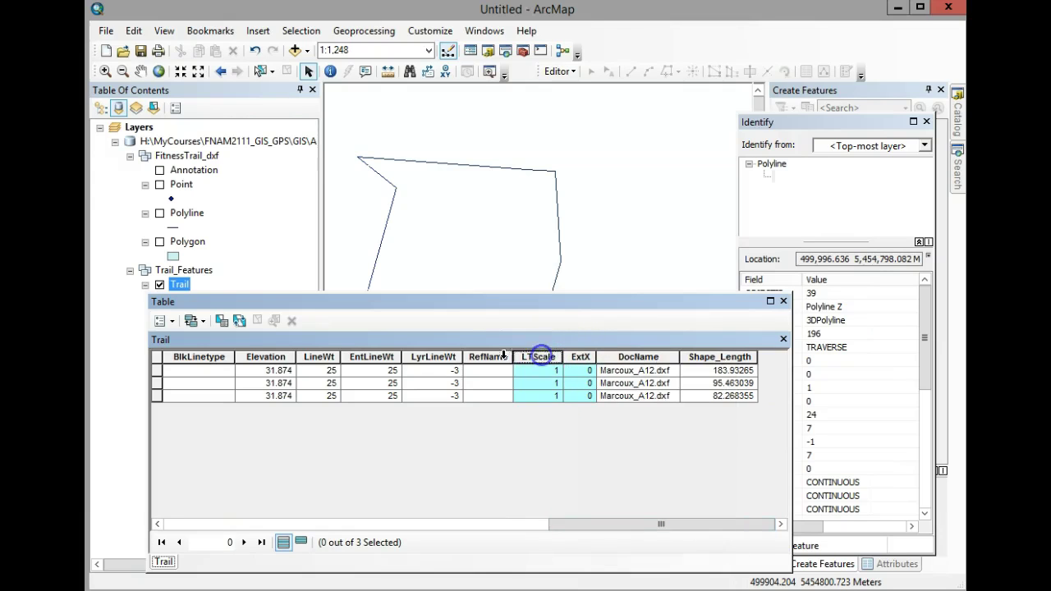
left_click(488, 356, "ctrl")
left_click(439, 361, "ctrl")
left_click(375, 357, "ctrl")
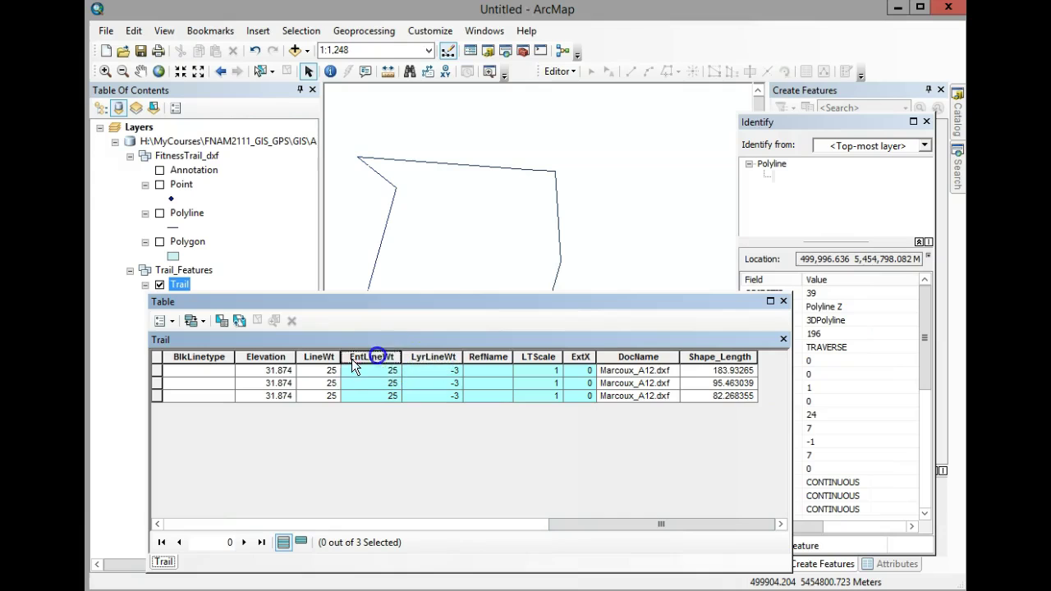
left_click(330, 356, "ctrl")
left_click(197, 356, "ctrl")
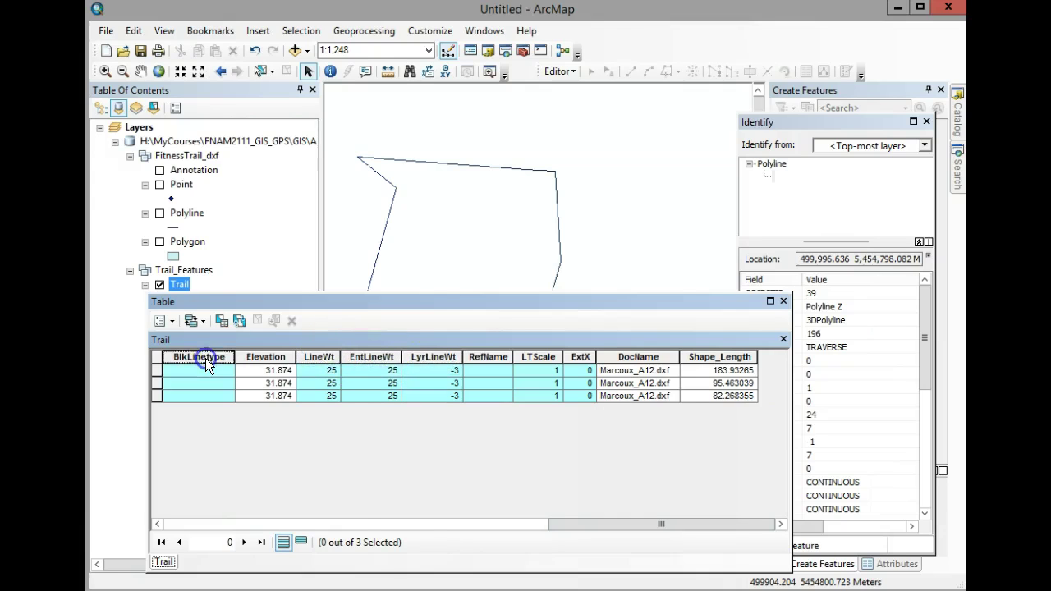
right_click(206, 358)
left_click(255, 535)
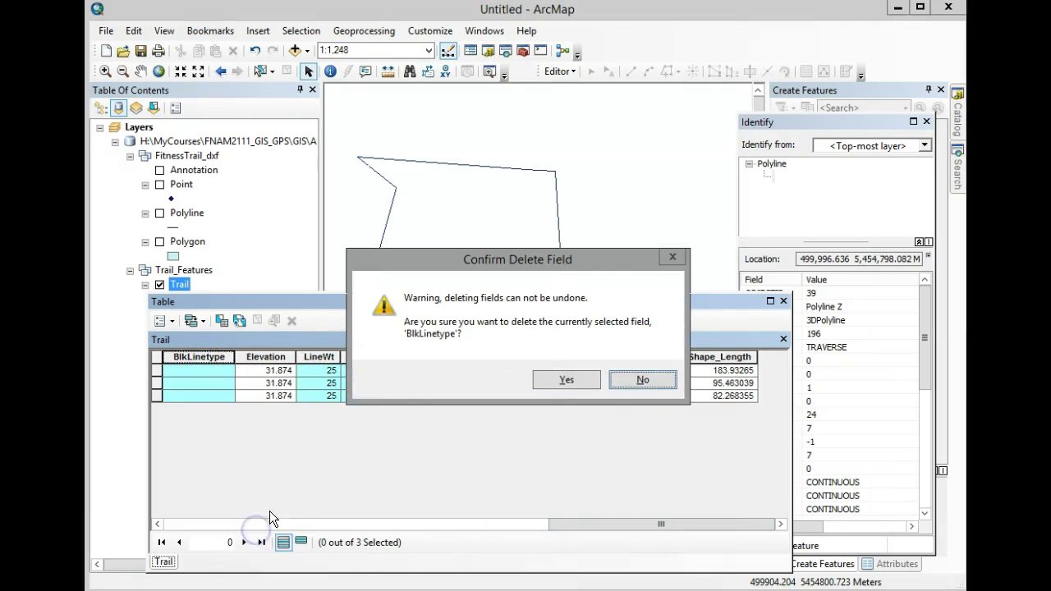
left_click(566, 380)
Delete the LyrFrzn and LyrLock fields from the Trail table, confirming both deletions, and close the table.
left_click_drag(601, 520, 255, 524)
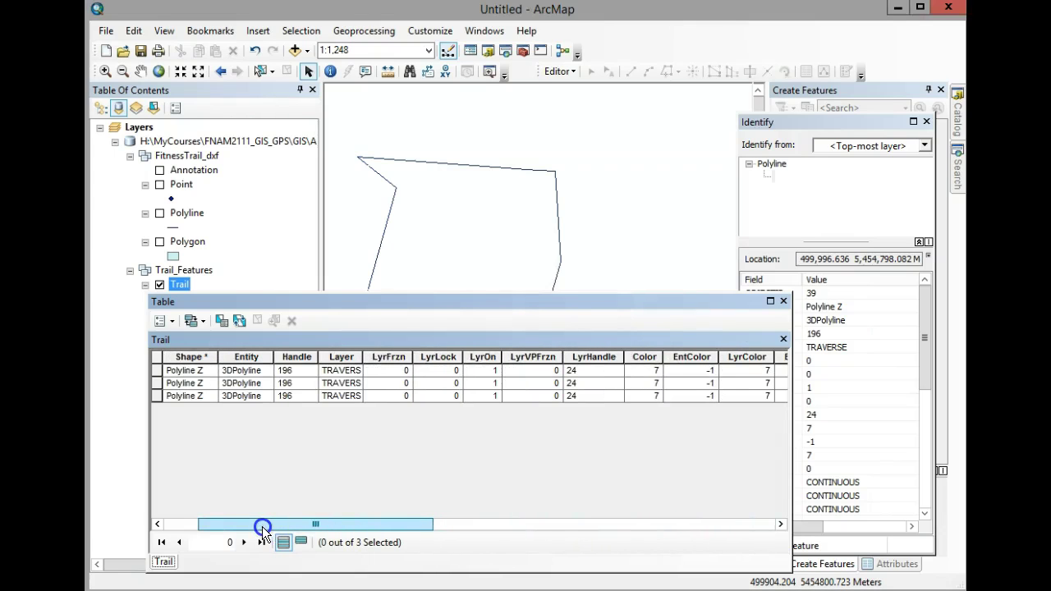
left_click(387, 353)
right_click(387, 353)
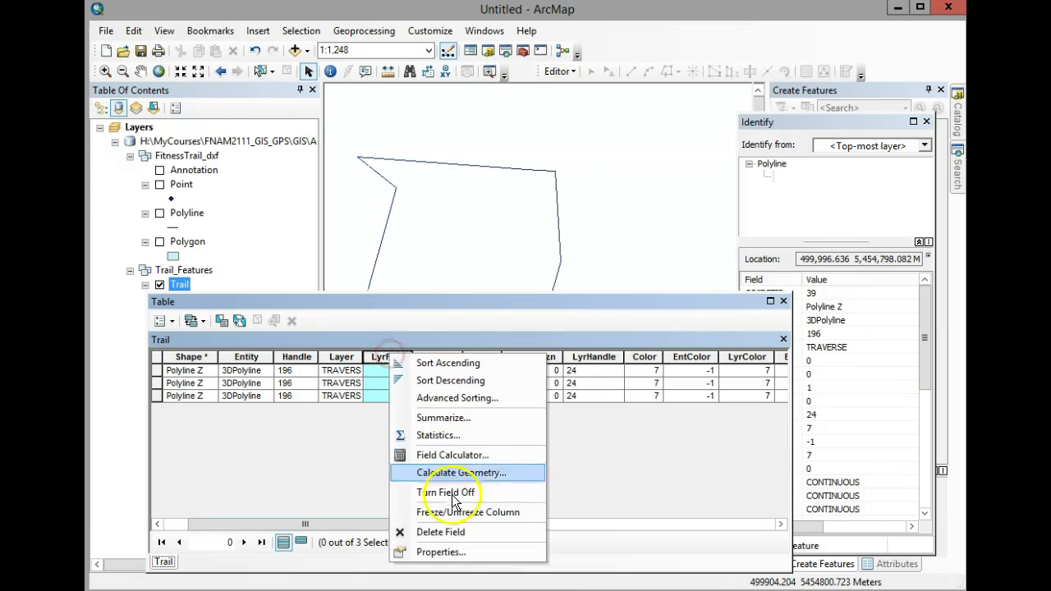
left_click(435, 531)
left_click(597, 372)
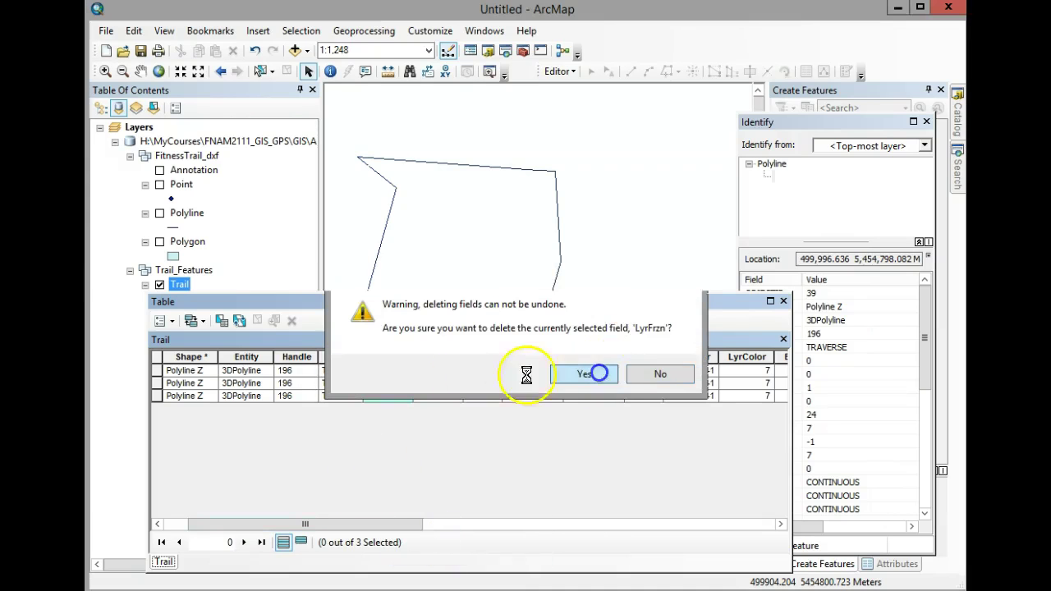
left_click(398, 357)
right_click(400, 360)
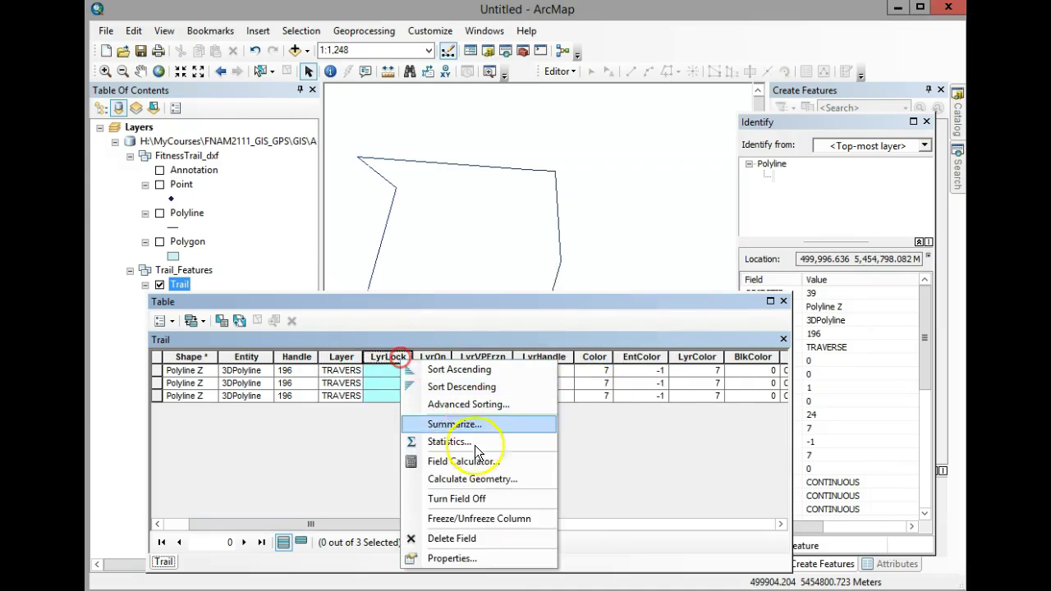
left_click(464, 536)
left_click(586, 373)
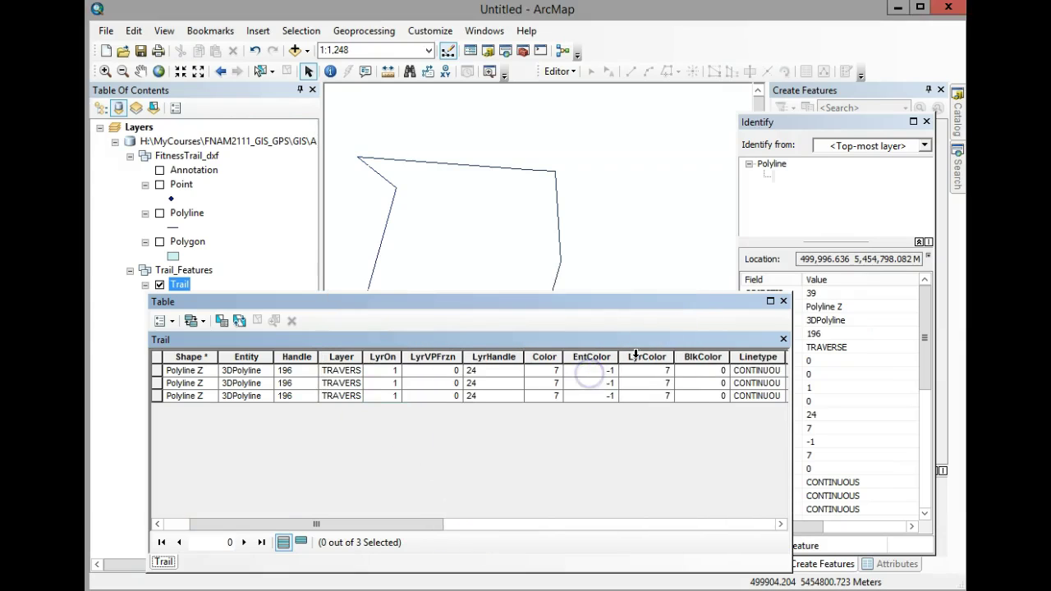
left_click(784, 301)
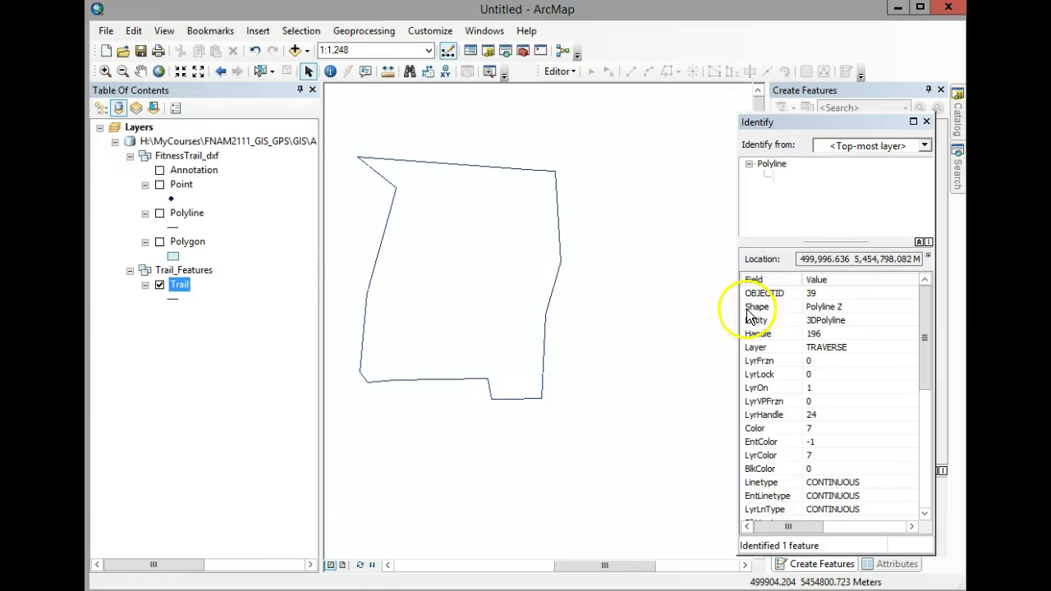
left_click(747, 306)
left_click(932, 346)
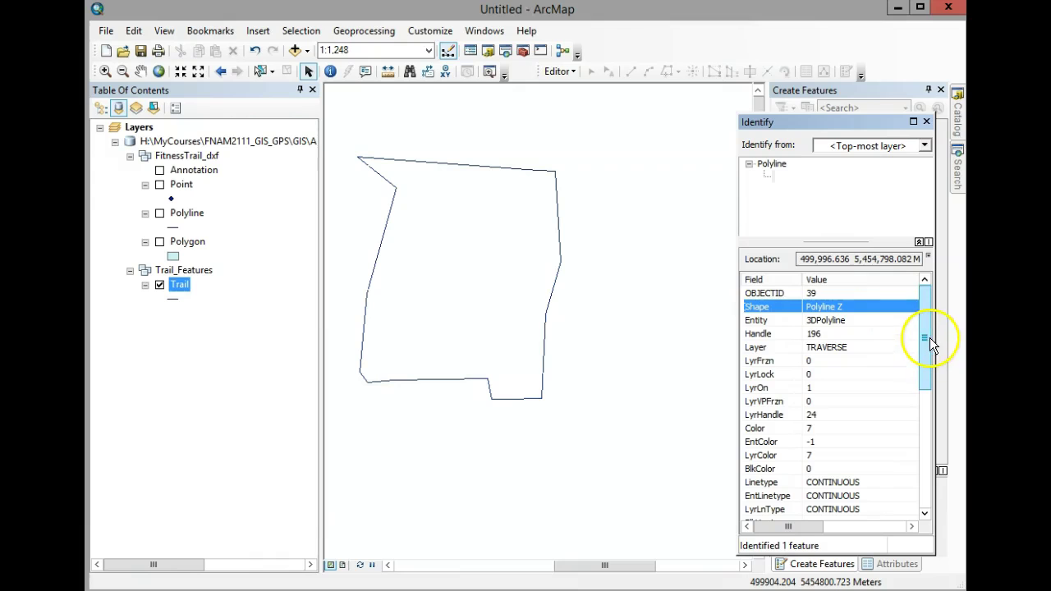
left_click(331, 73)
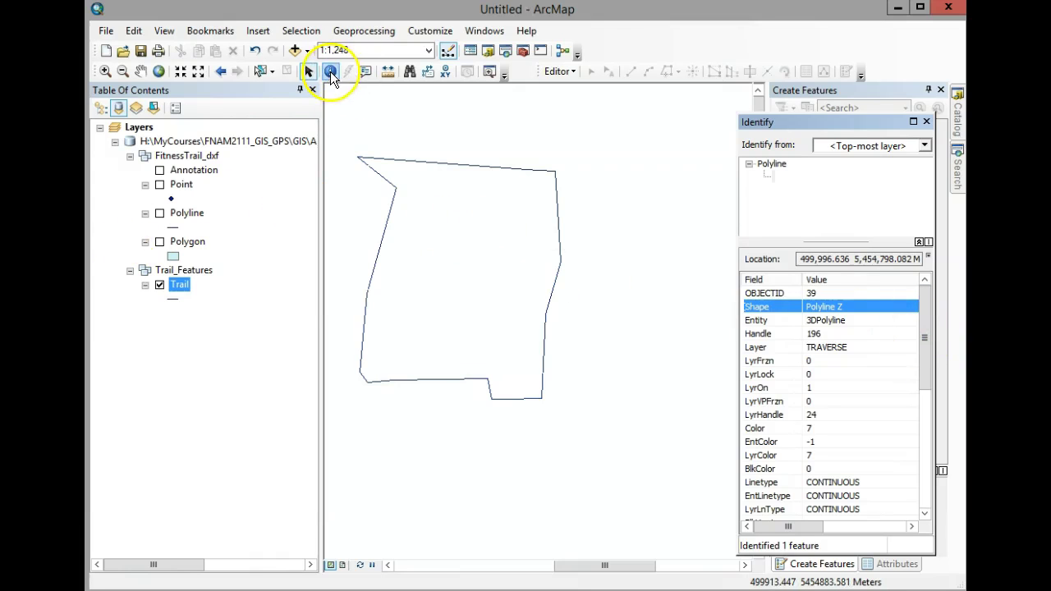
Select the eastern trail segment in a temporary edit session with its attributes displayed, and stop editing.
left_click(552, 71)
left_click(588, 99)
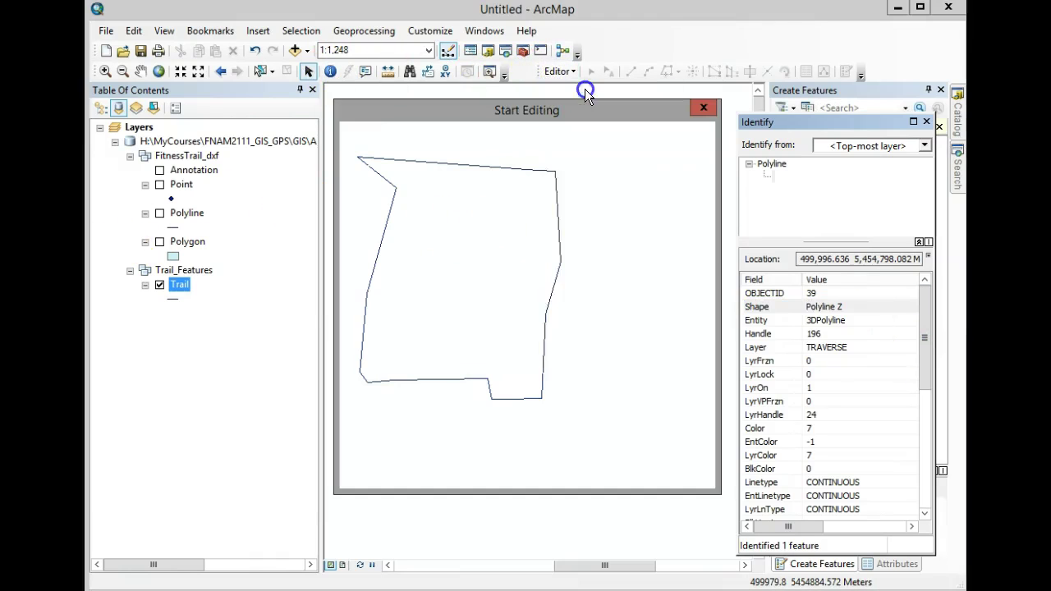
left_click(617, 478)
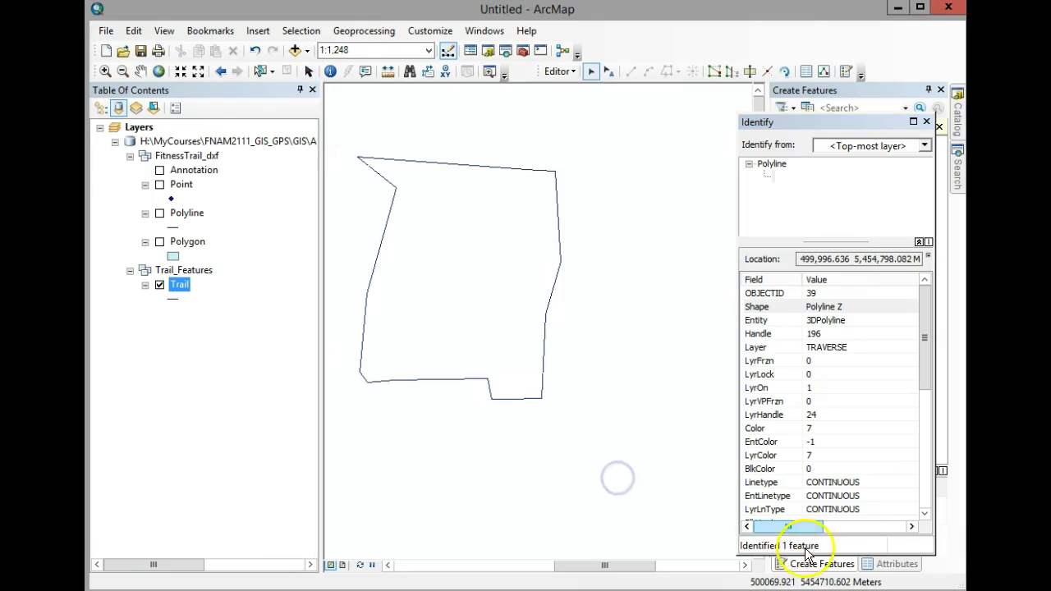
left_click(896, 564)
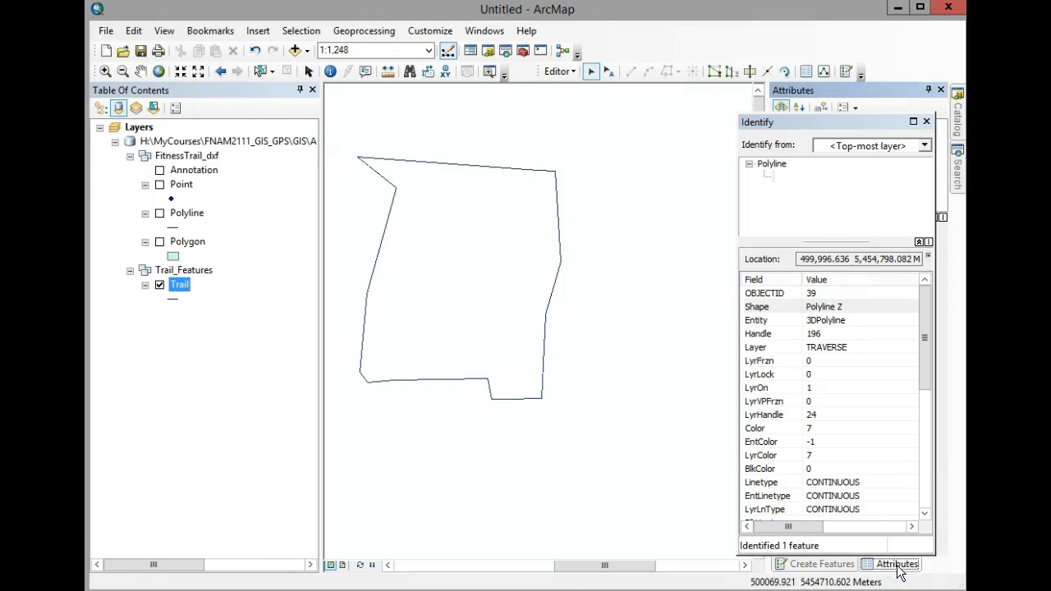
left_click(553, 285)
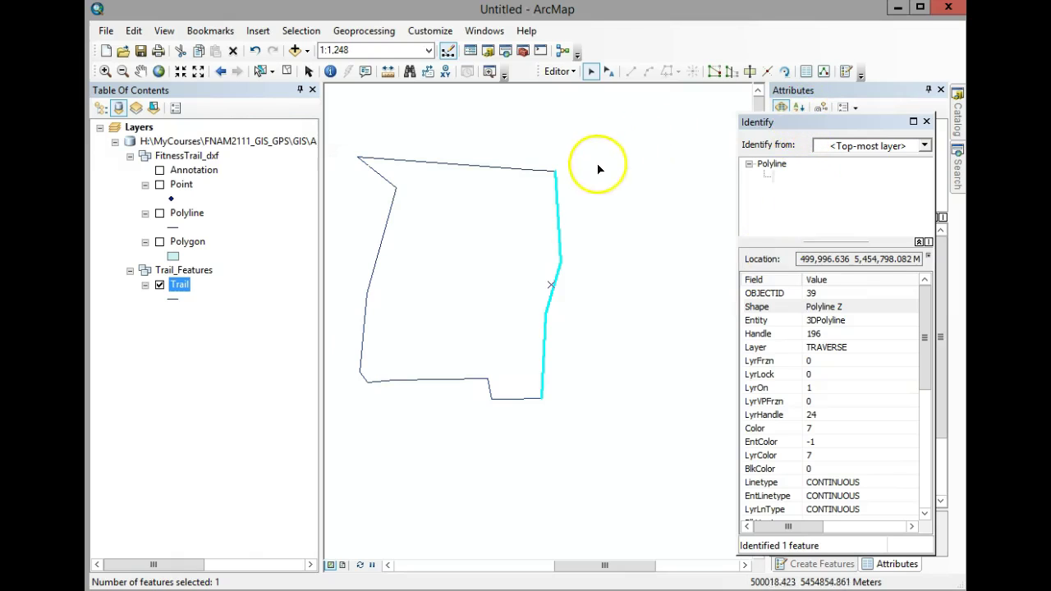
left_click(564, 72)
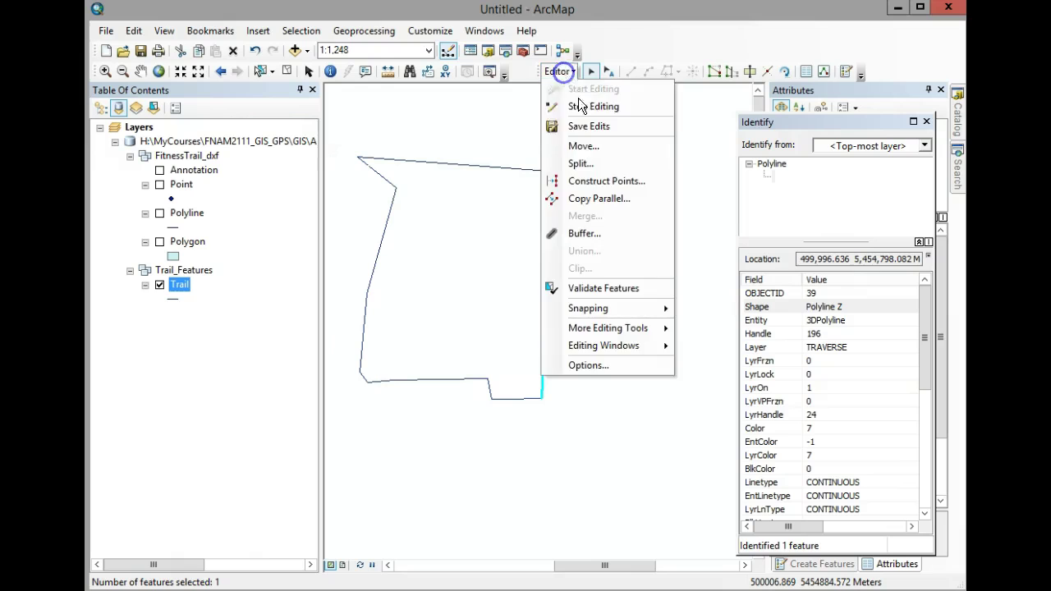
left_click(592, 103)
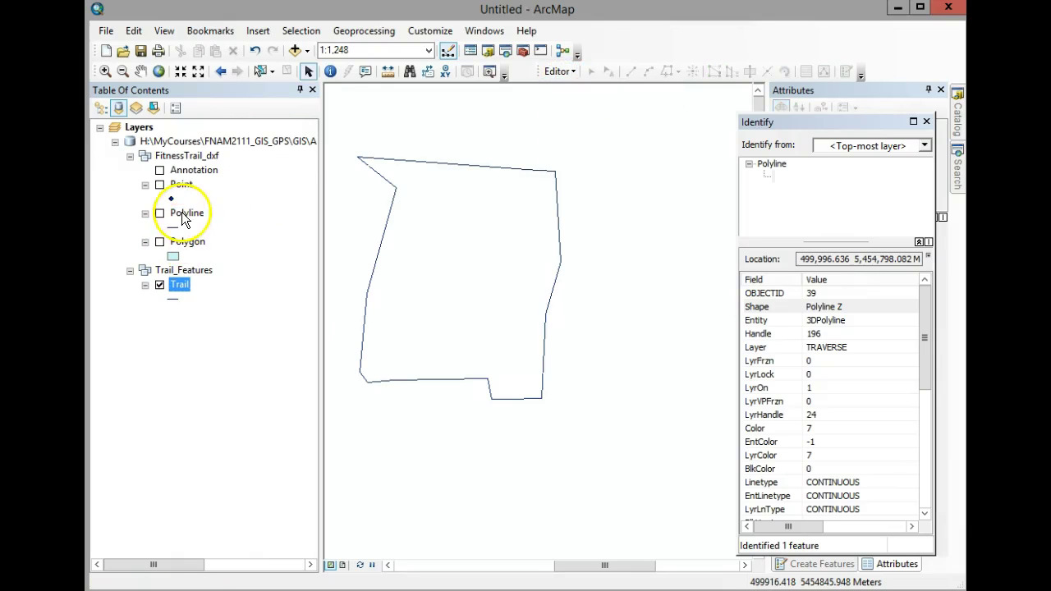
Try to add a field to the attribute table of the FitnessTrail_dxf Polyline layer, and close the table.
right_click(182, 213)
left_click(229, 261)
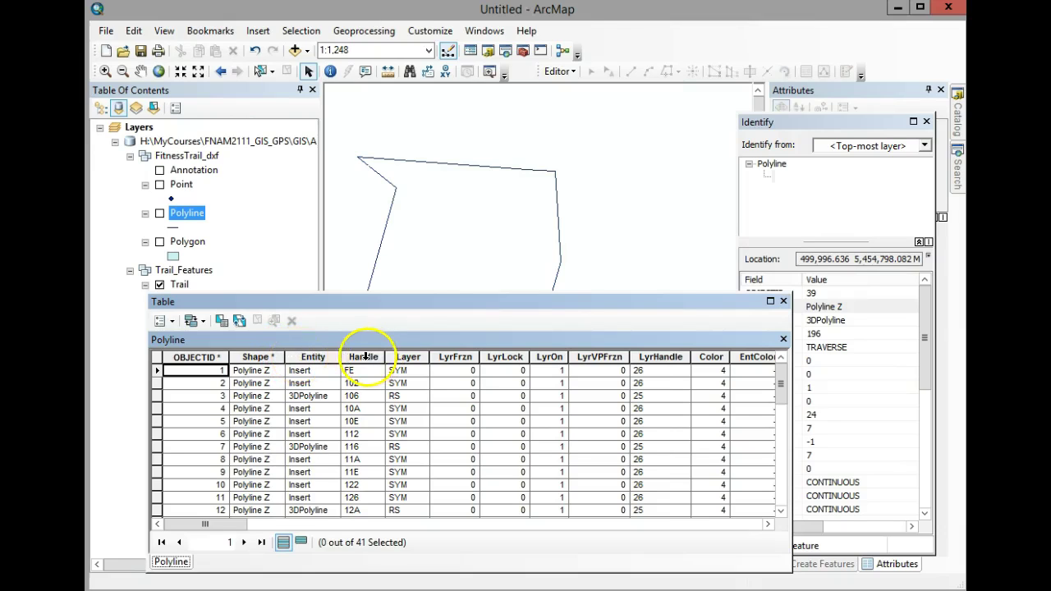
left_click(169, 322)
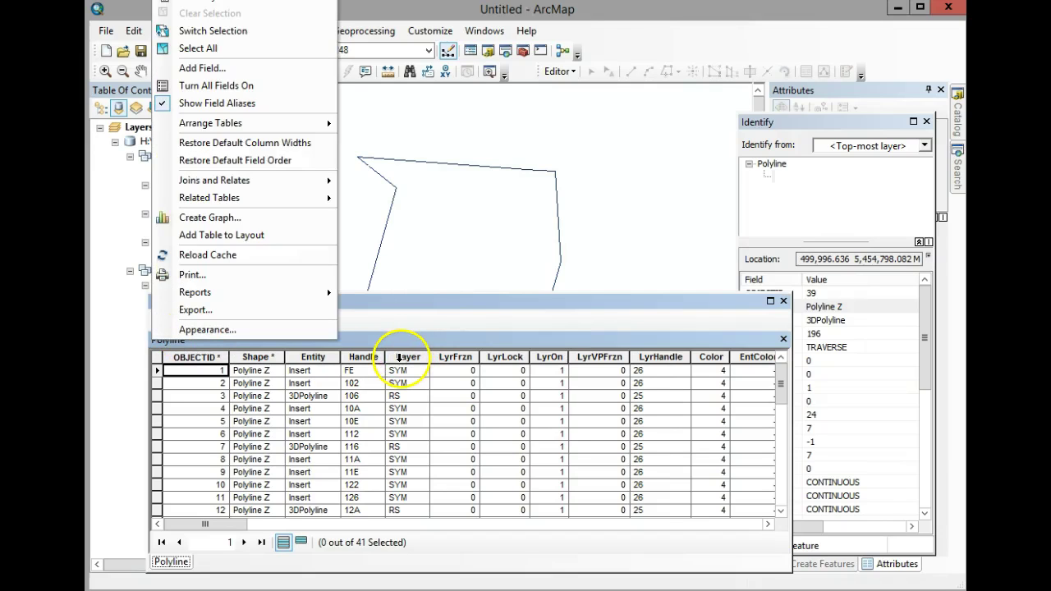
left_click(197, 70)
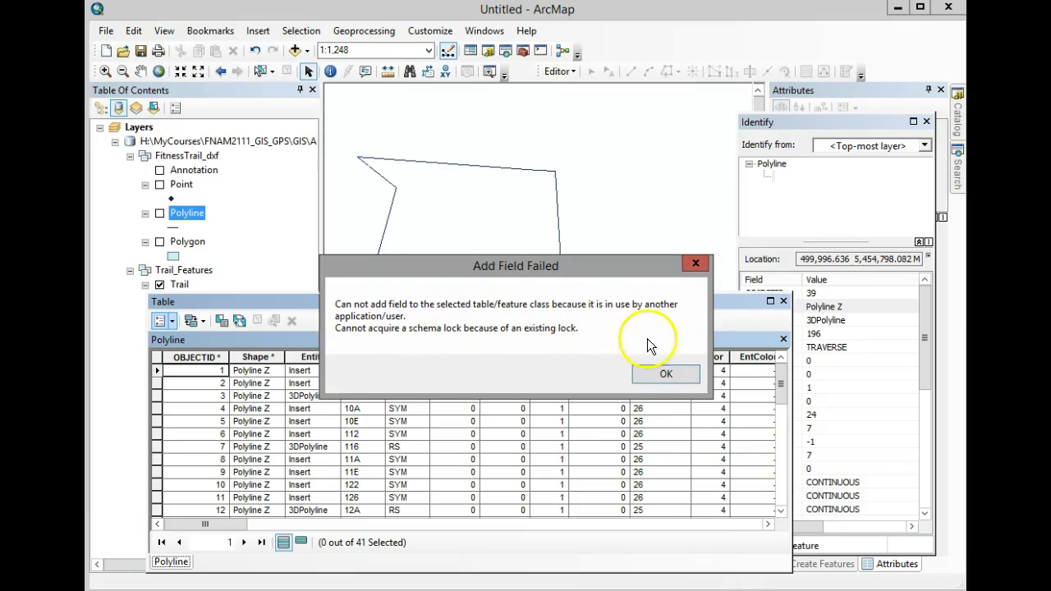
left_click(648, 374)
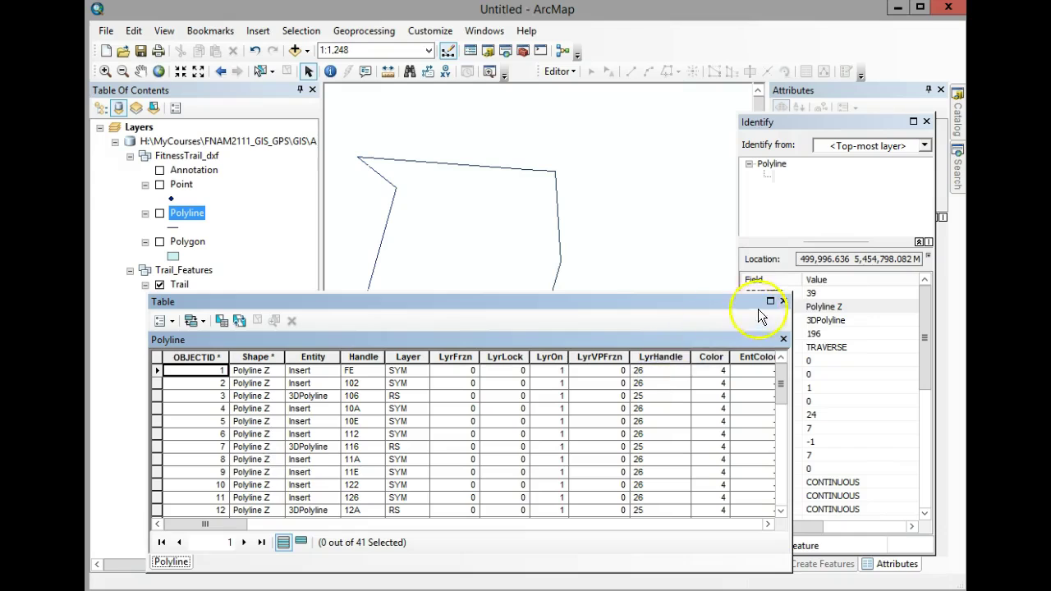
left_click(782, 301)
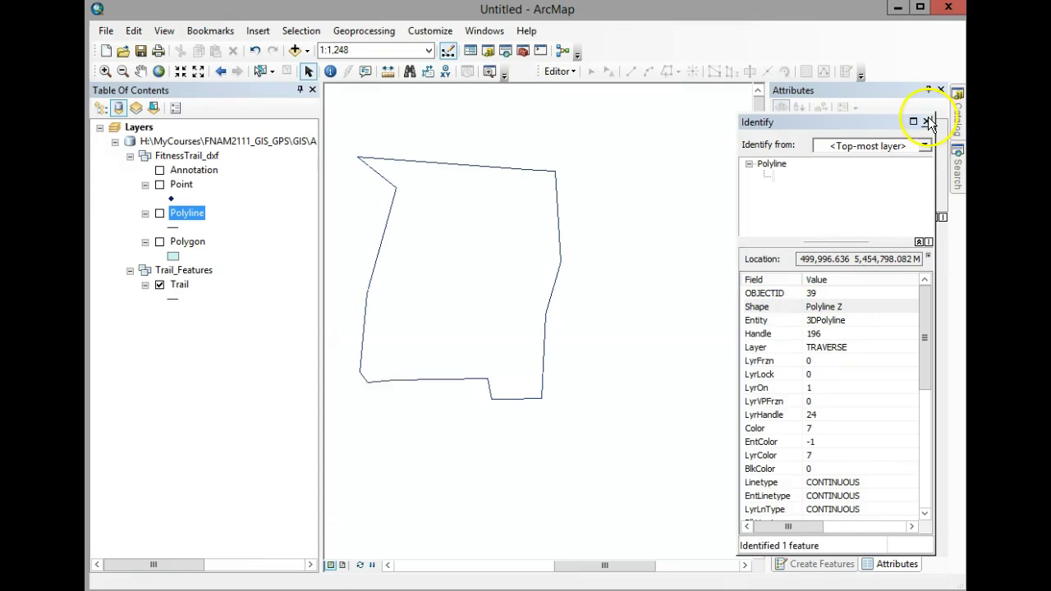
Close the Identify window and open the attribute table of the Trail layer.
left_click(925, 122)
left_click(558, 71)
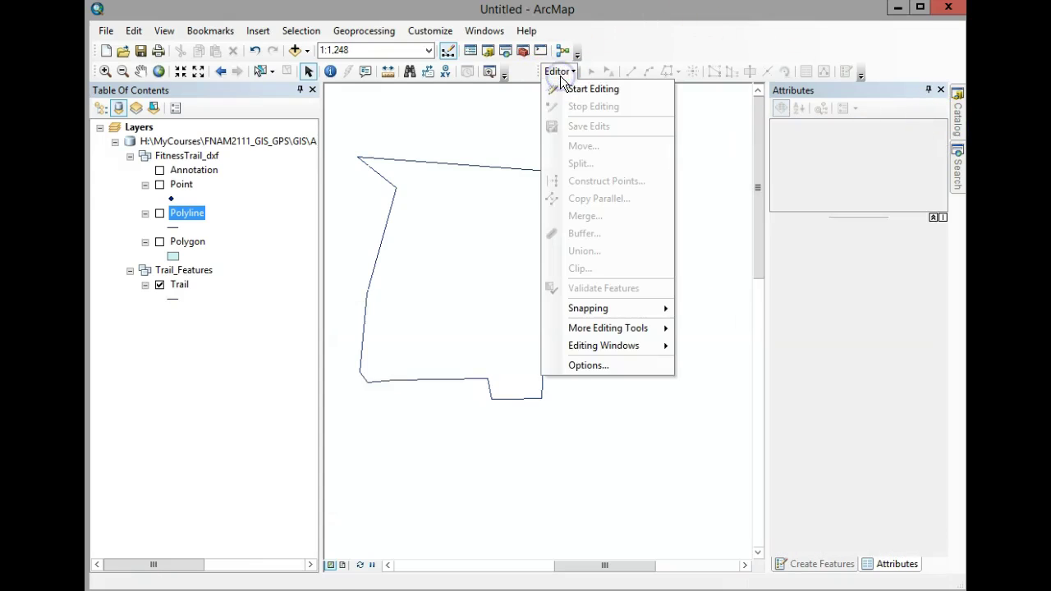
left_click(560, 75)
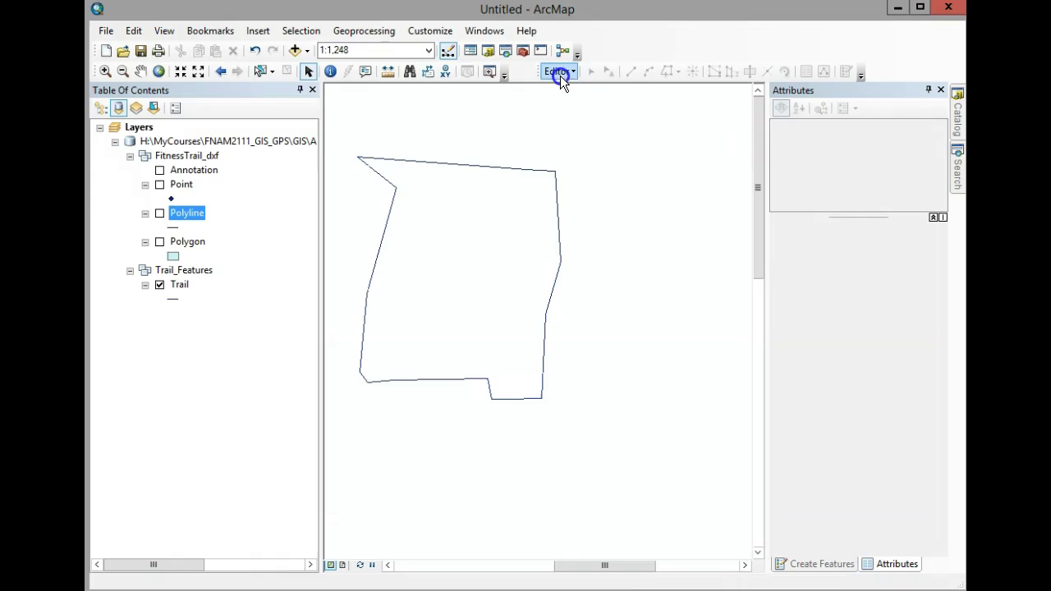
right_click(189, 289)
left_click(237, 337)
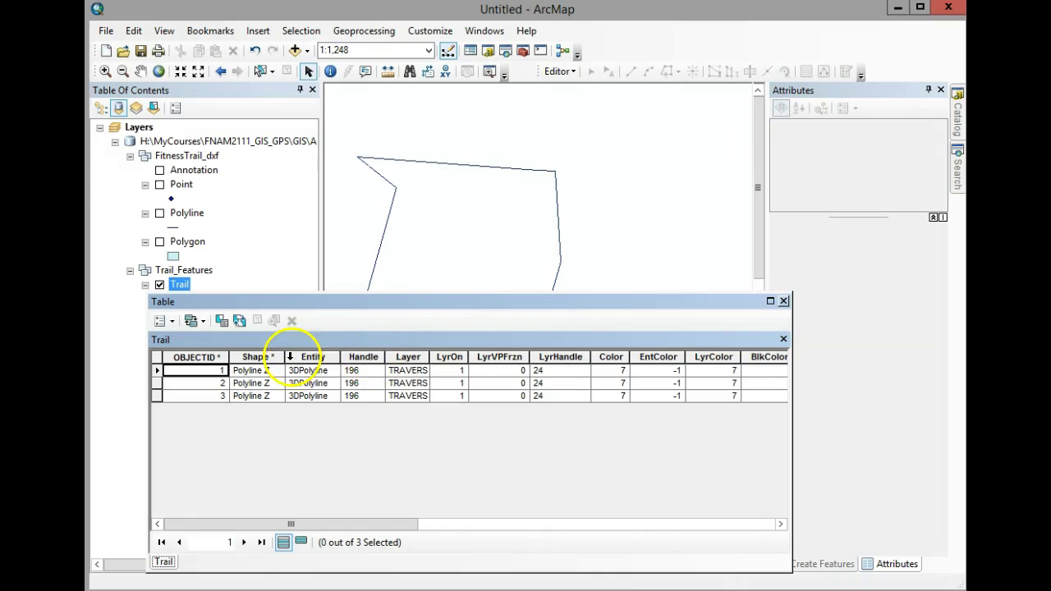
Add a Text field named Width with a length of 10 to the Trail table.
left_click(162, 320)
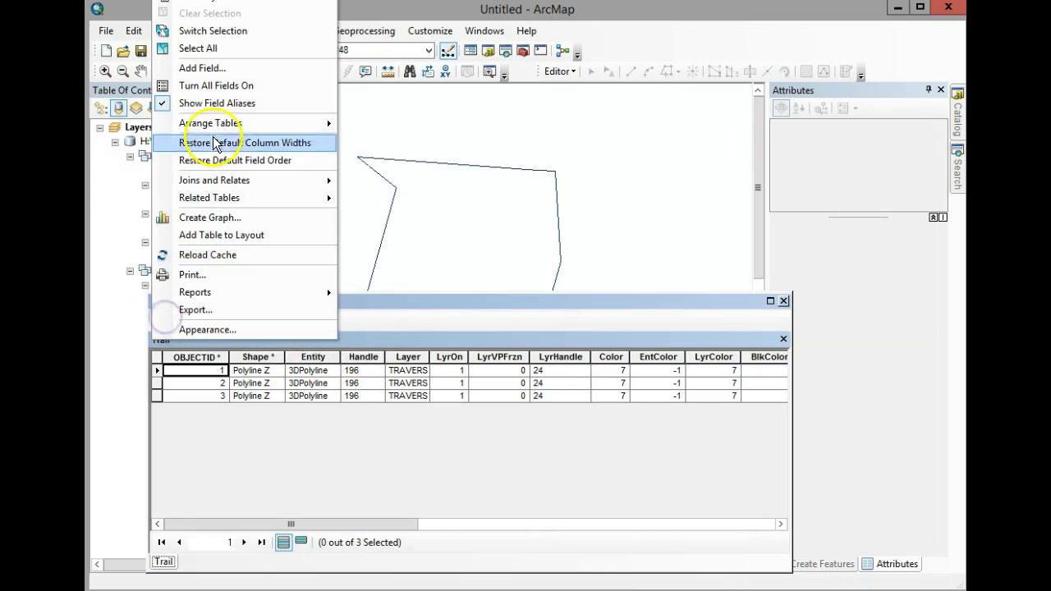
left_click(197, 68)
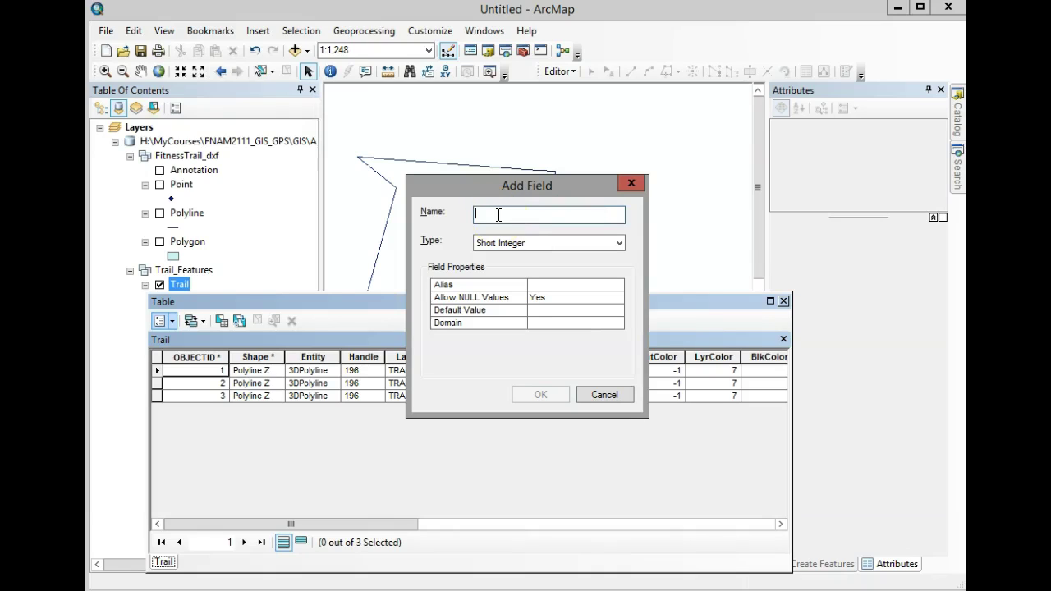
type("Width")
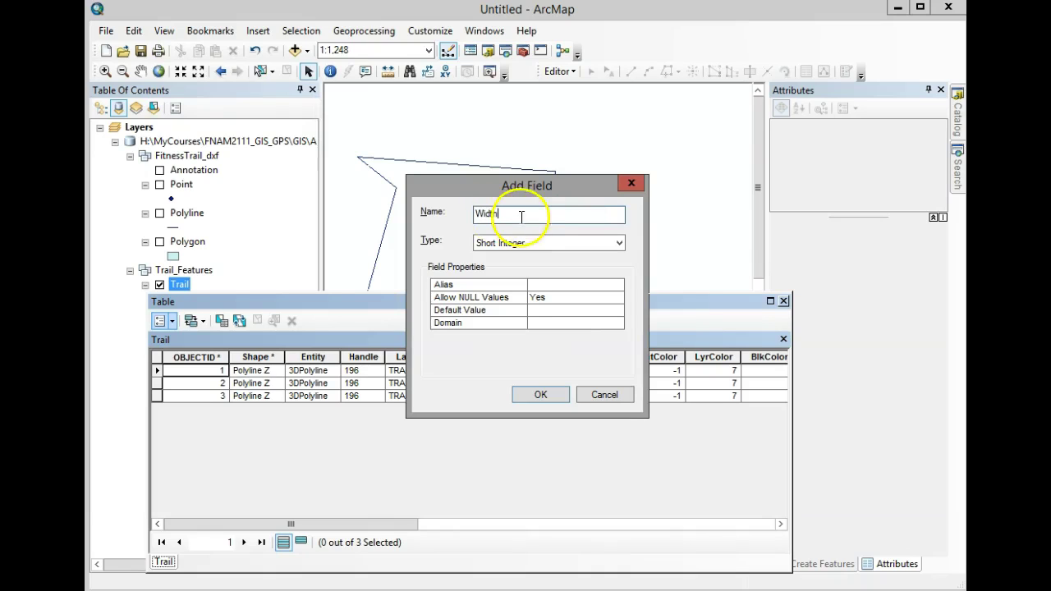
key("Tab")
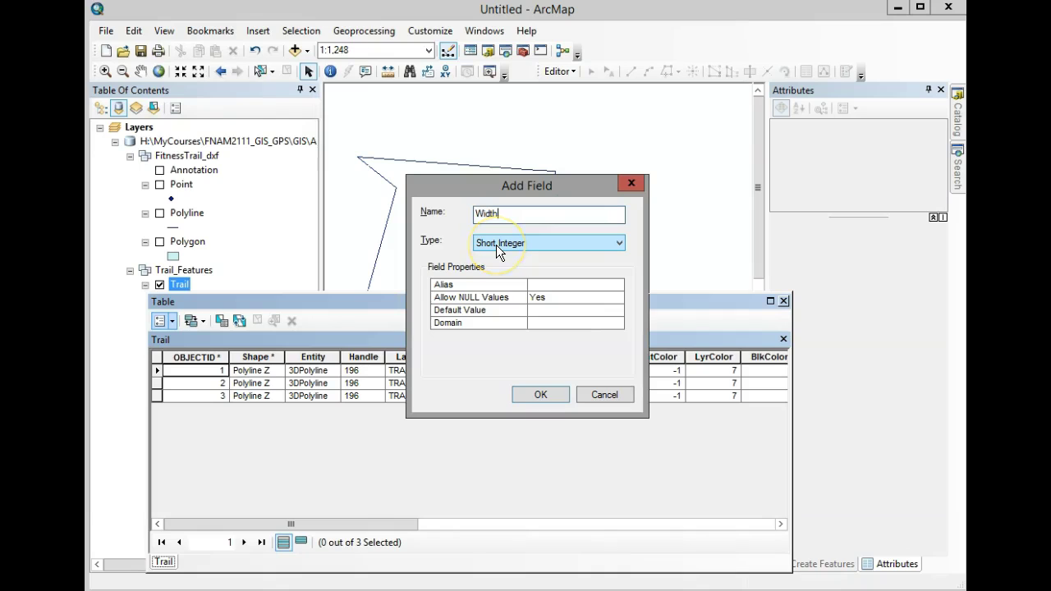
left_click(496, 245)
left_click(498, 258)
left_click(503, 243)
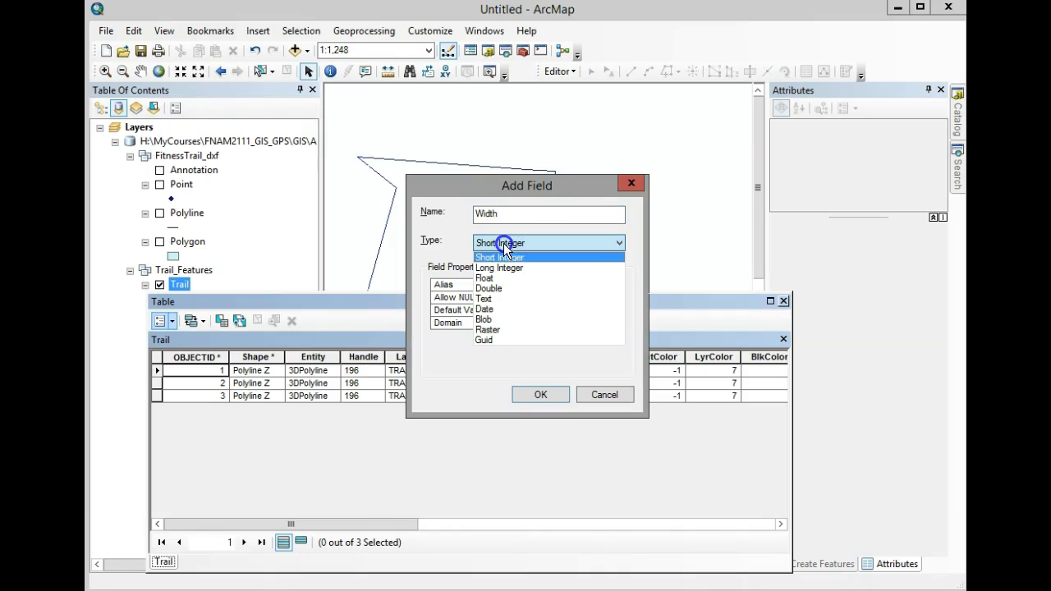
left_click(502, 298)
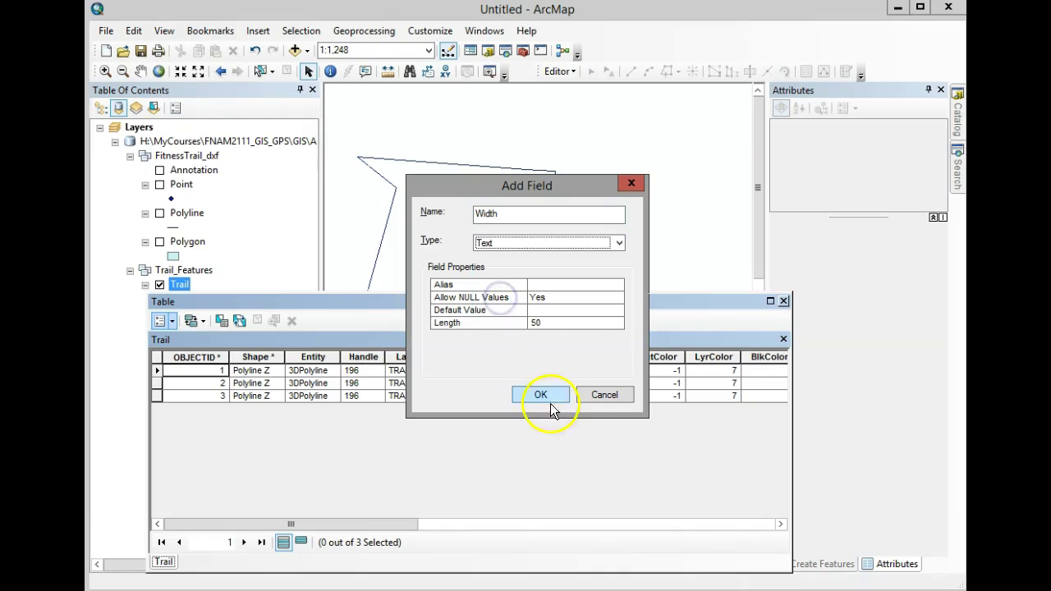
left_click(535, 321)
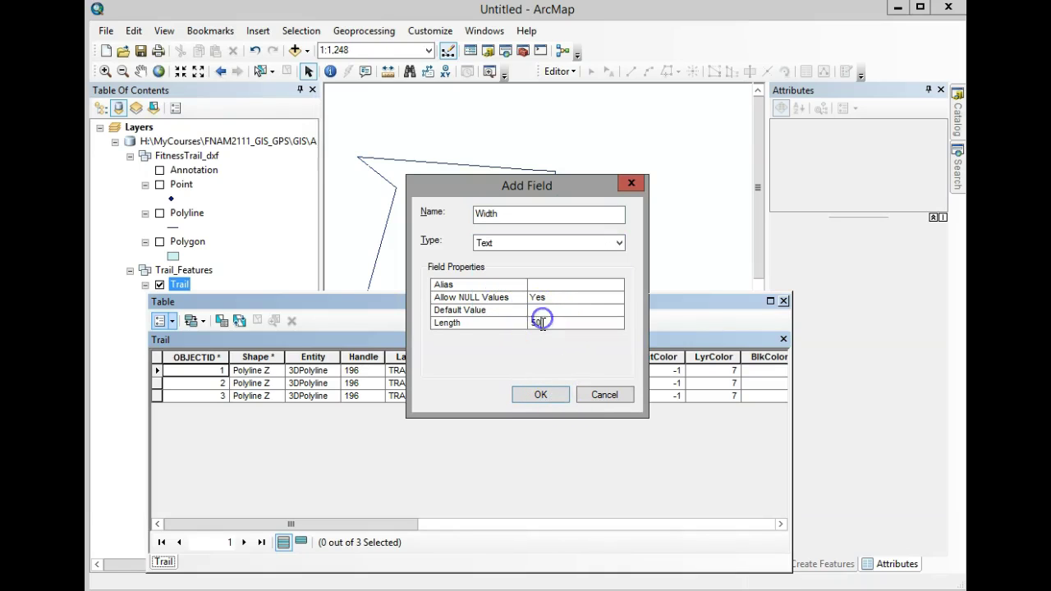
type("10")
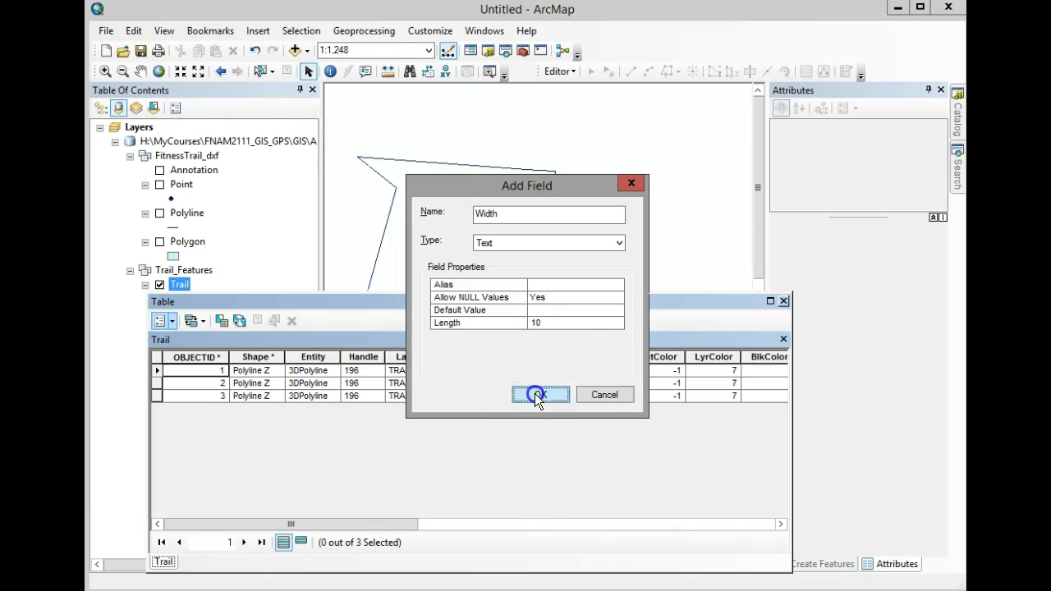
left_click_drag(354, 527, 755, 493)
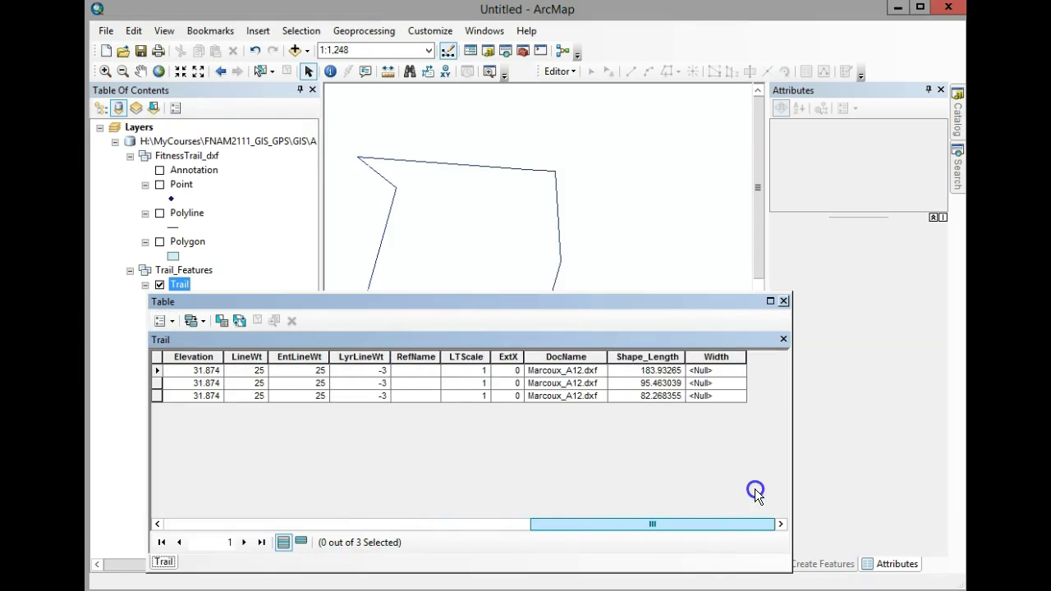
Add a Text field named Surface with a length of 10 to the Trail table.
left_click(192, 322)
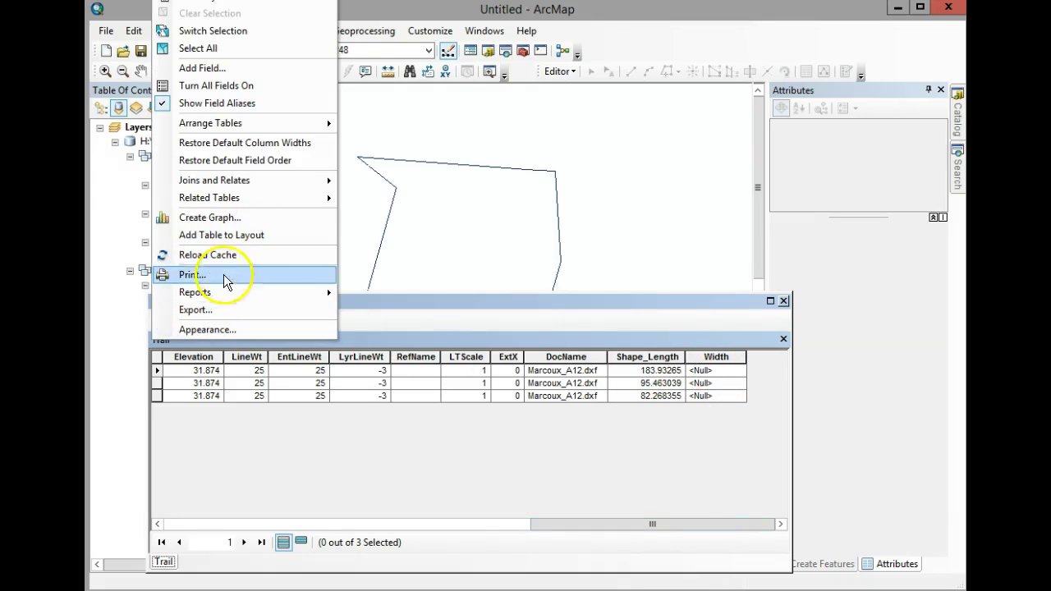
left_click(205, 69)
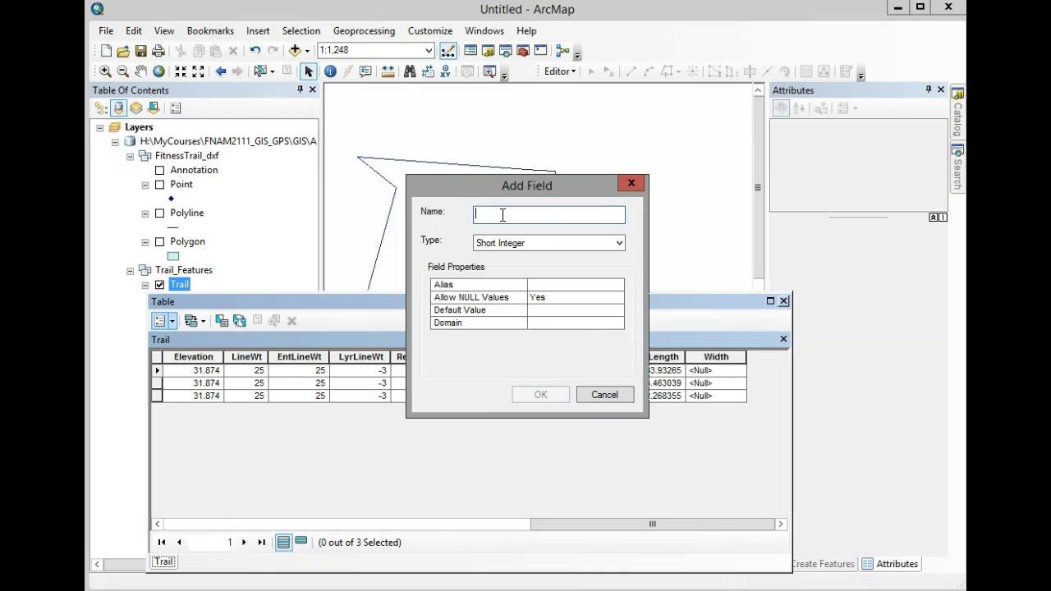
type("Surface")
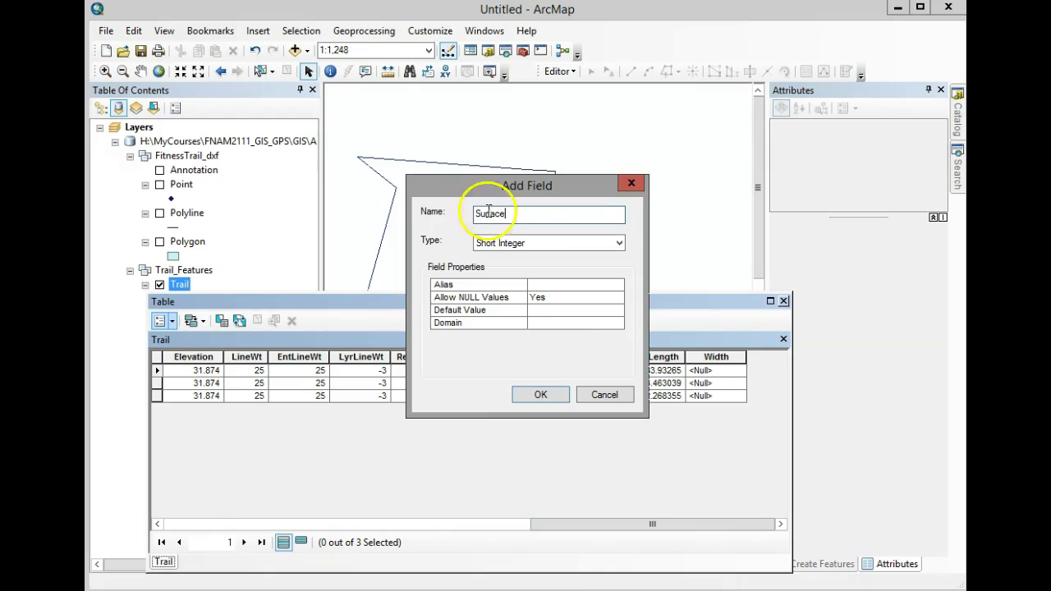
left_click(500, 242)
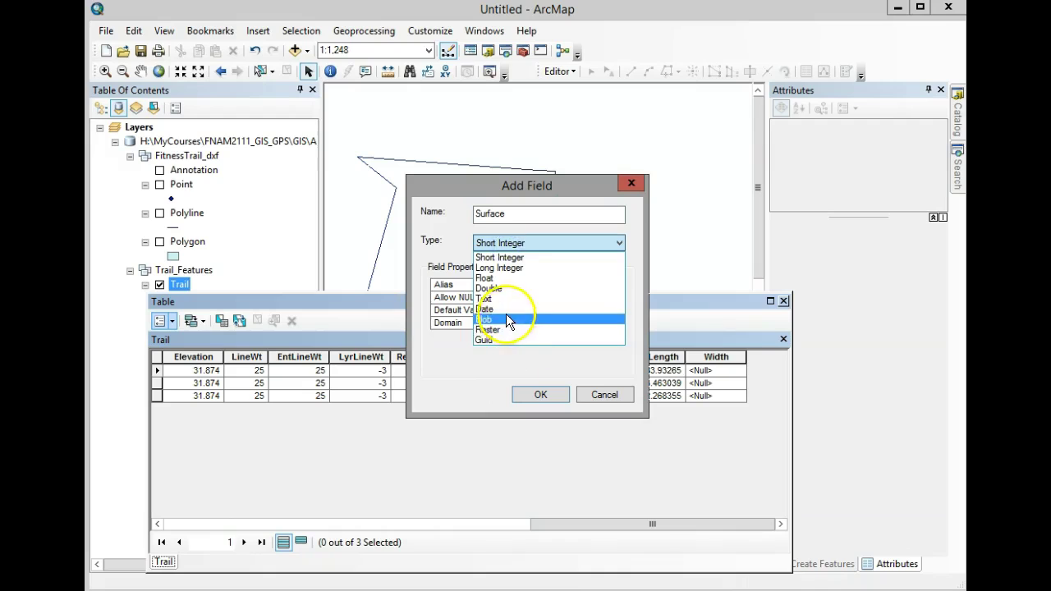
left_click(511, 299)
left_click(552, 319)
key("BackSpace")
key("BackSpace")
type("10")
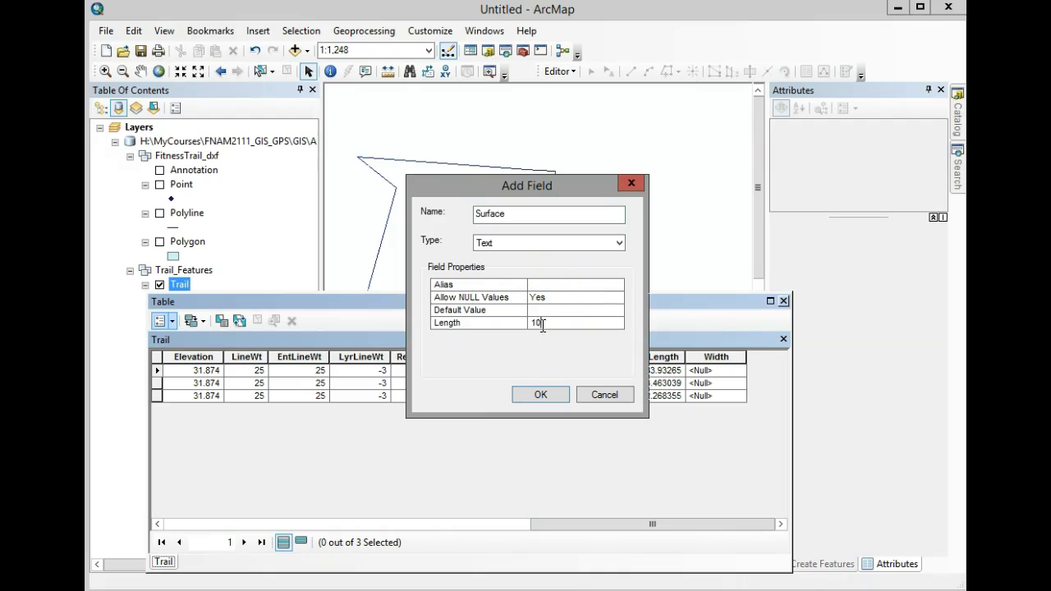
left_click(533, 401)
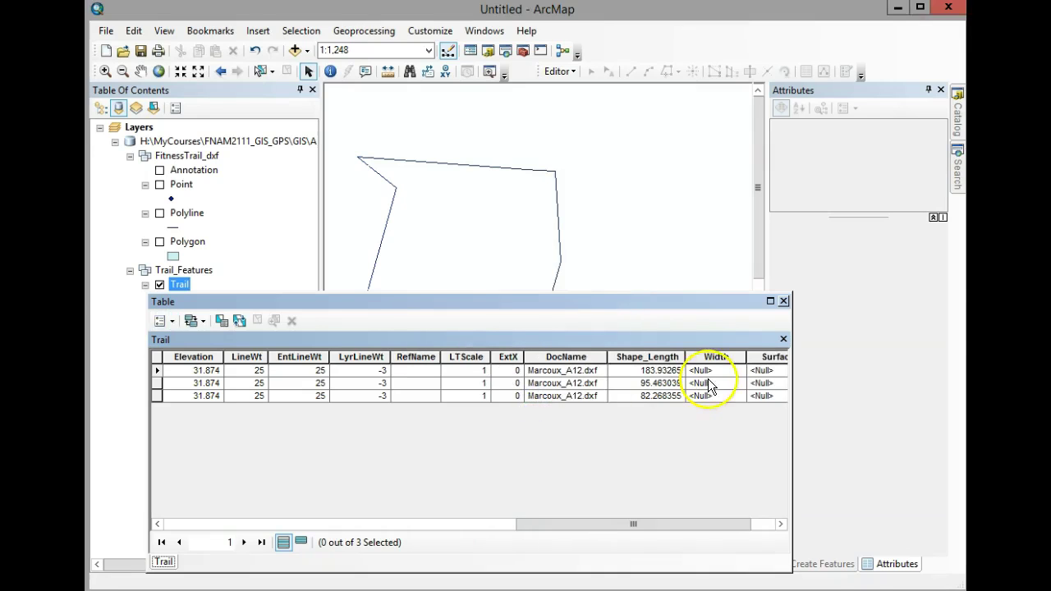
Start an edit session, continuing past the spatial reference warnings, and close the Trail table.
left_click(565, 69)
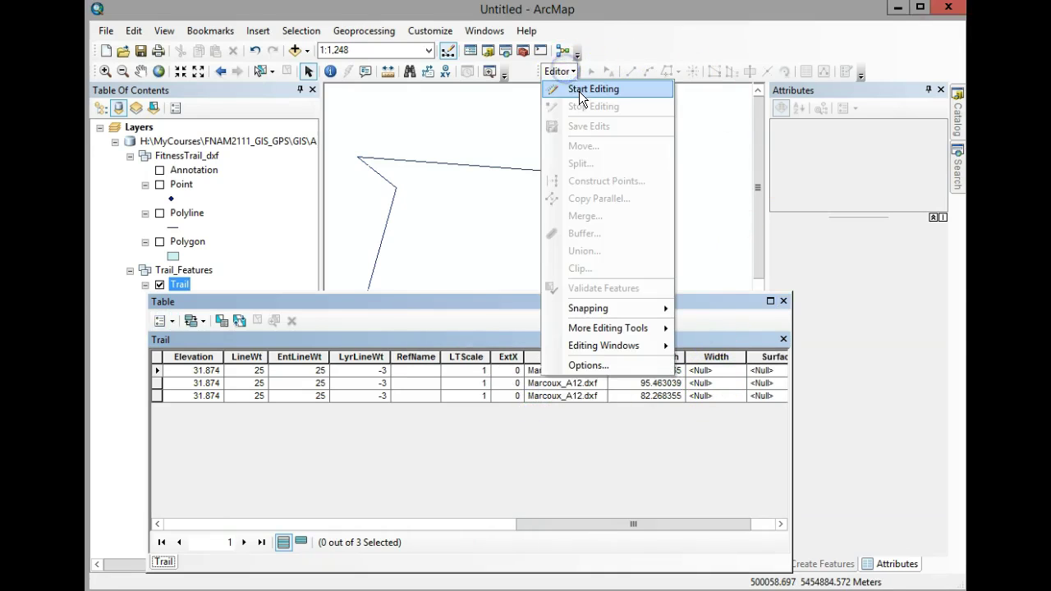
left_click(578, 91)
left_click(614, 471)
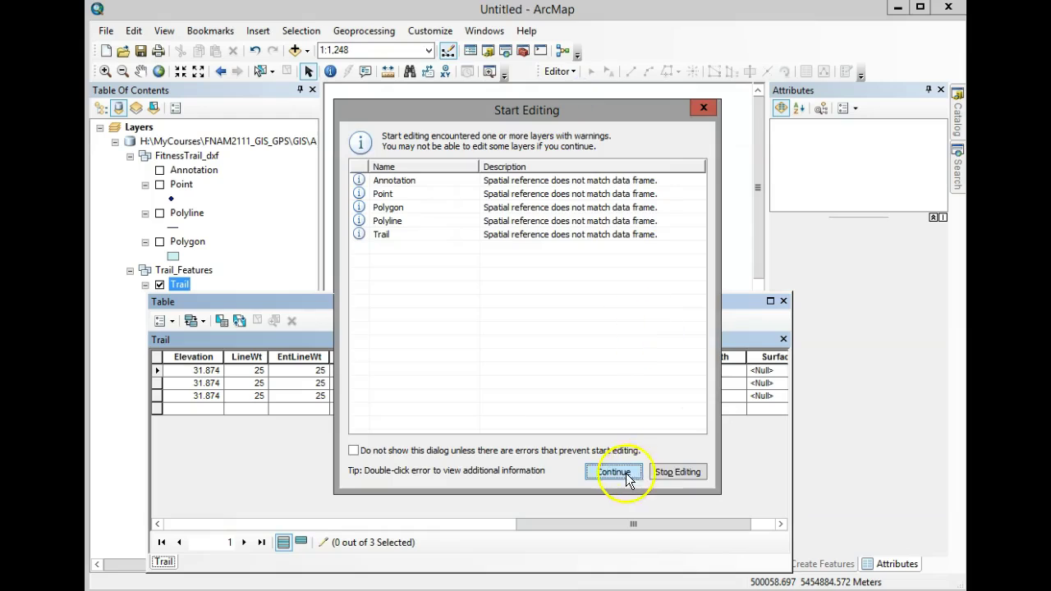
left_click(784, 301)
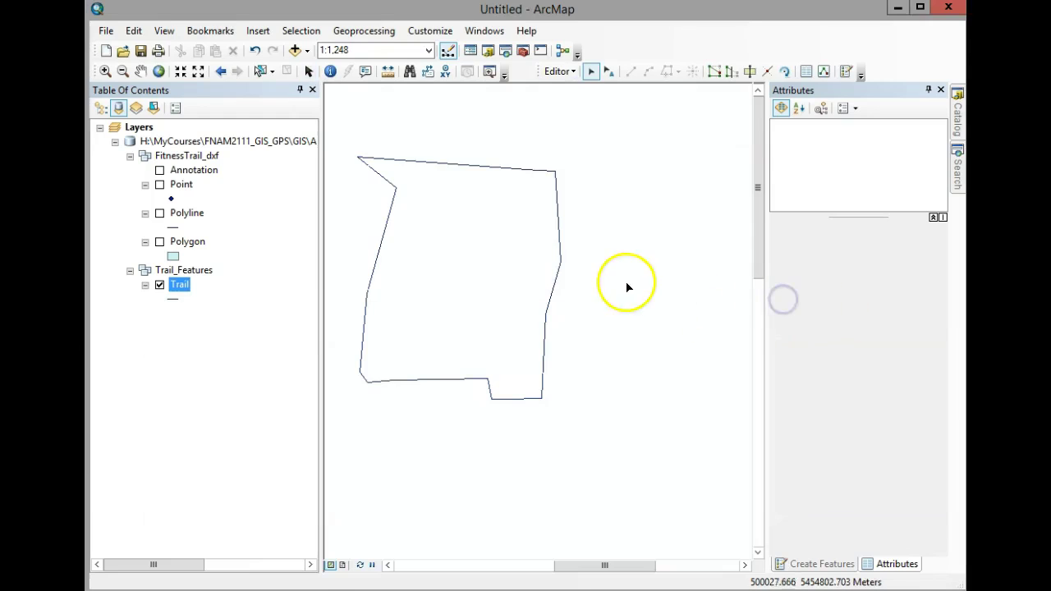
Select the eastern trail segment and set its Width to narrow and its Surface to gravel.
left_click(560, 220)
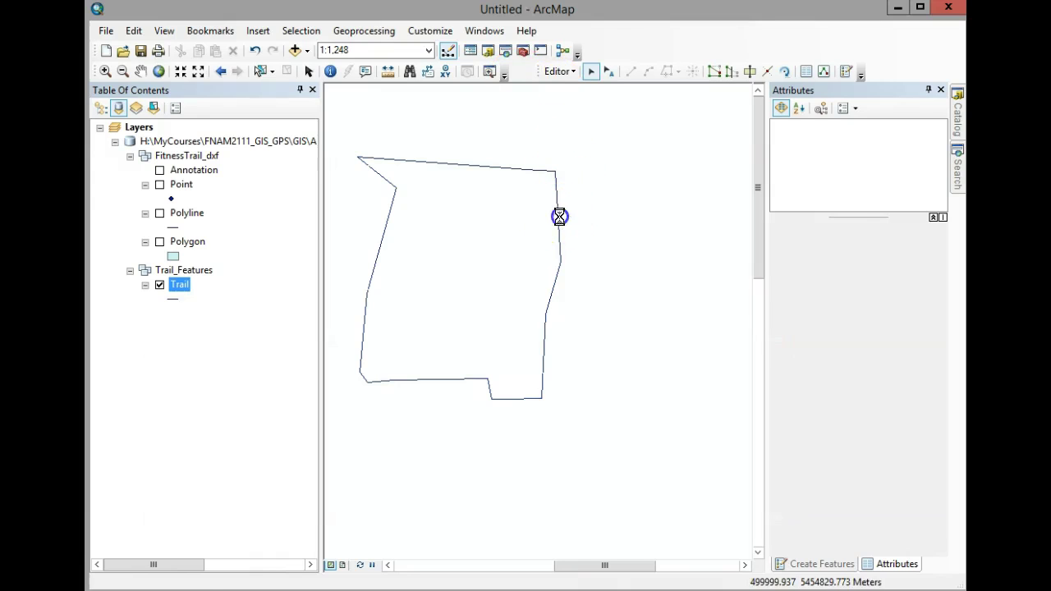
left_click_drag(940, 345, 932, 460)
left_click(879, 475)
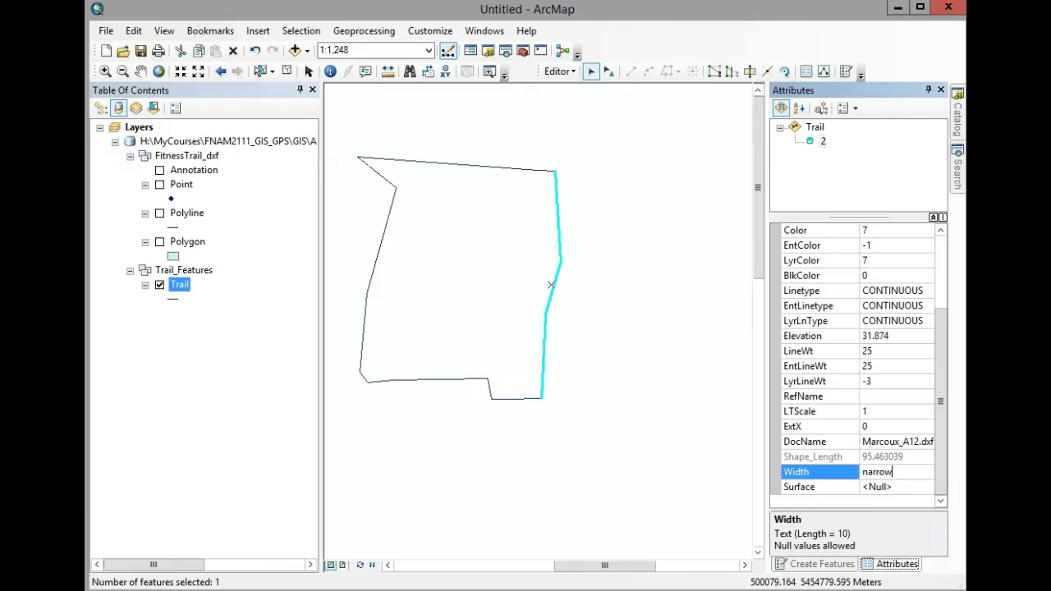
left_click(898, 476)
left_click(900, 472)
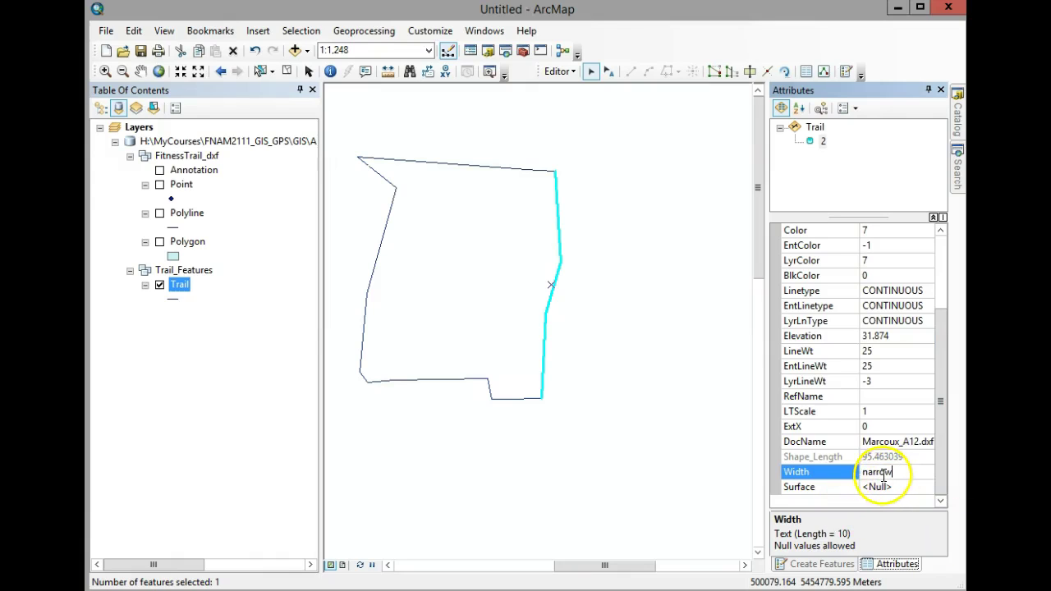
left_click(892, 488)
left_click(892, 487)
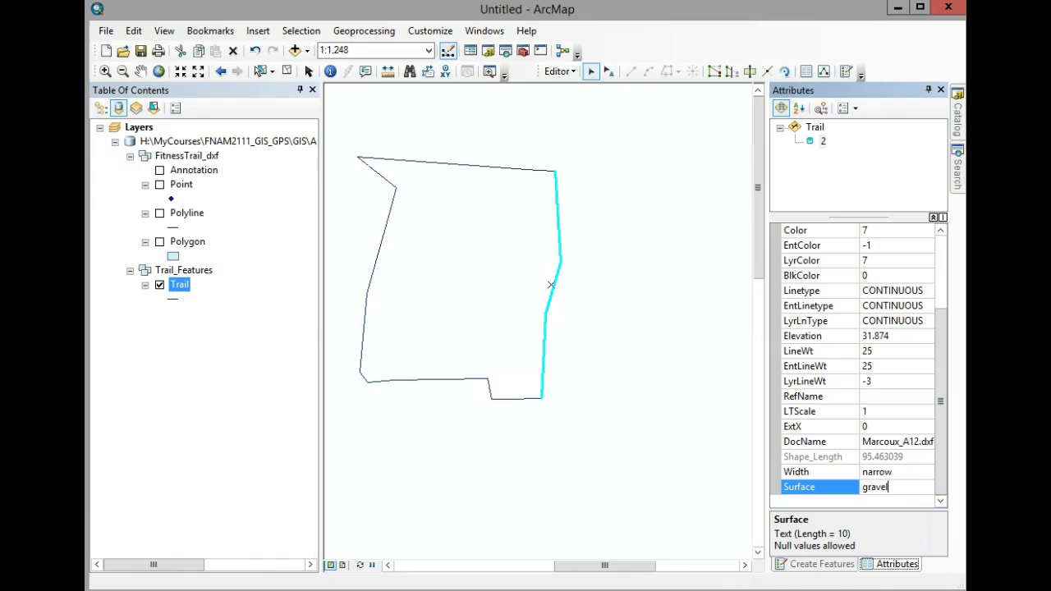
Select the northern trail segment and set its Width to Wide and its Surface to Grass.
left_click(498, 167)
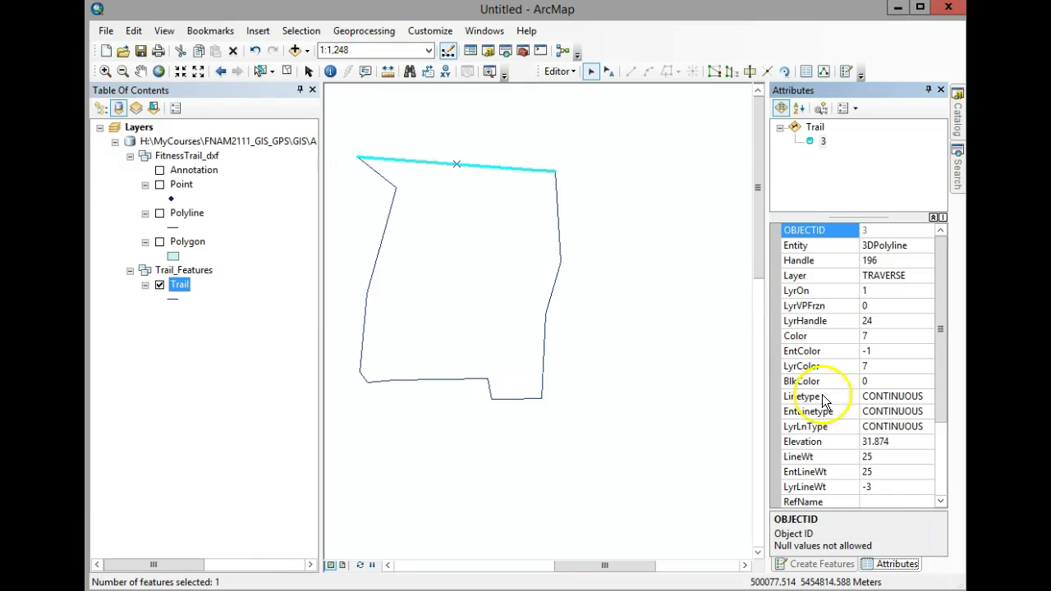
left_click(939, 419)
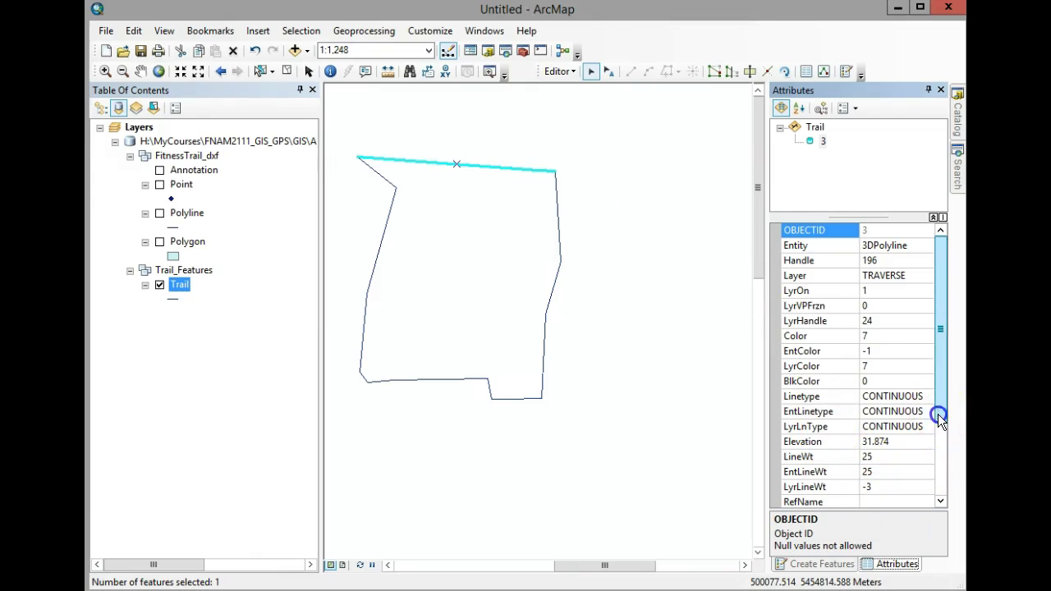
left_click_drag(939, 419, 930, 502)
left_click(896, 471)
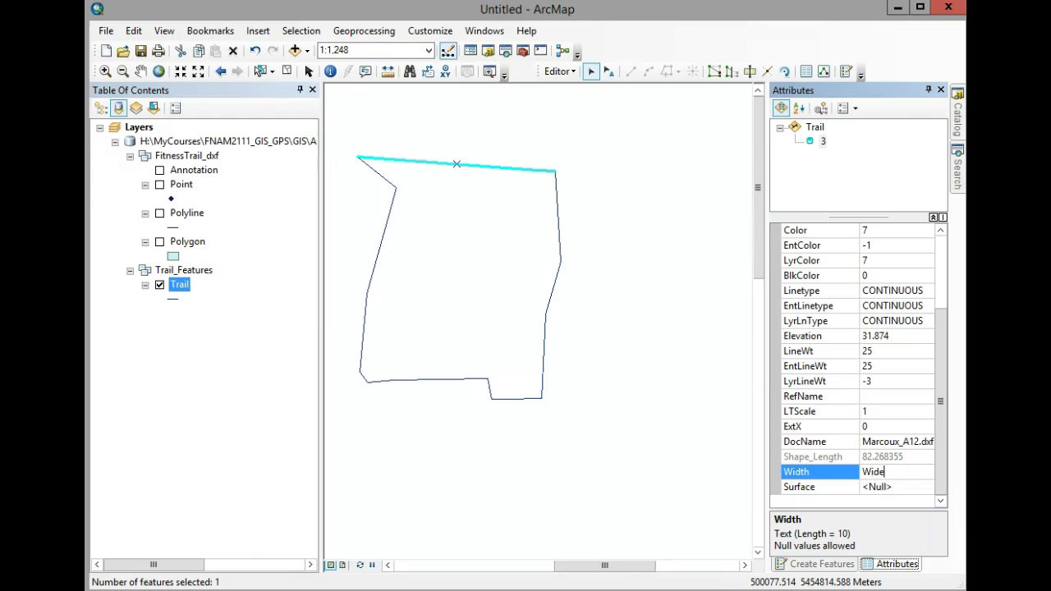
left_click(895, 486)
type("Grass")
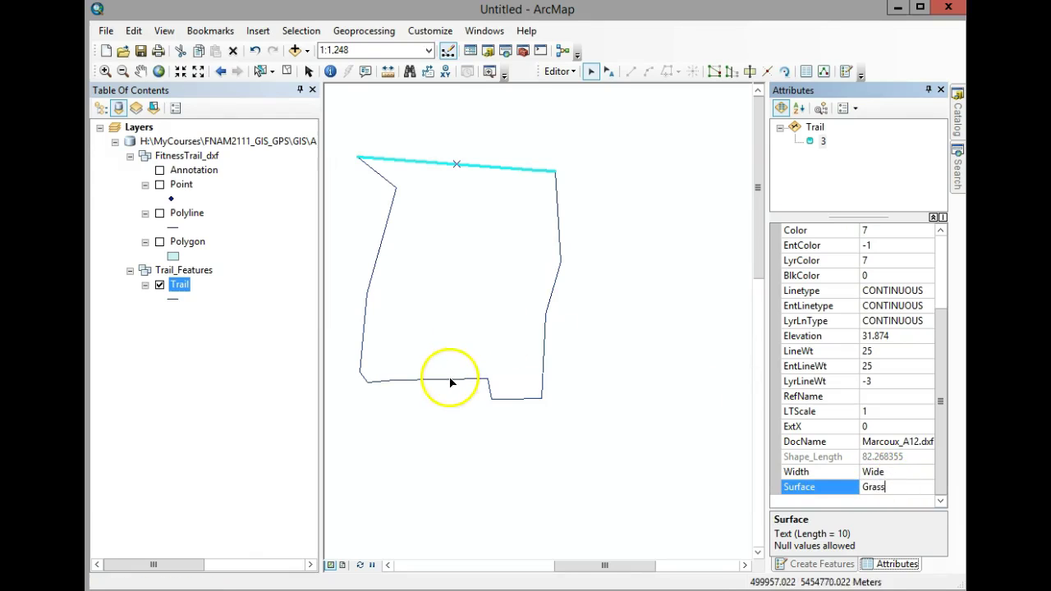
Select the trail segment along the west and south sides and set its Width to narrow and its Surface to concrete.
left_click(449, 380)
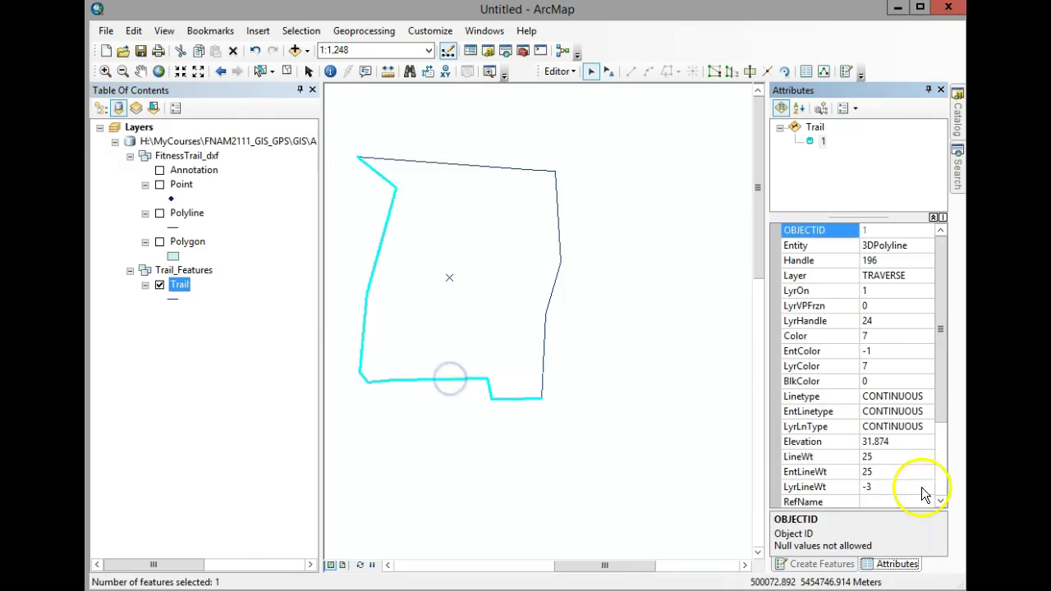
left_click_drag(940, 412, 948, 512)
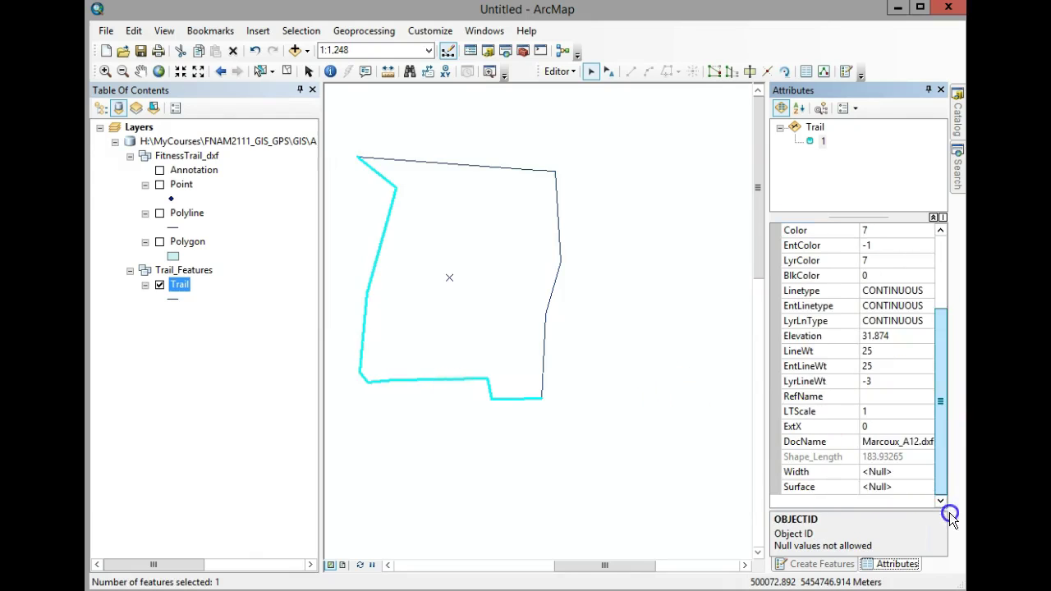
left_click(897, 470)
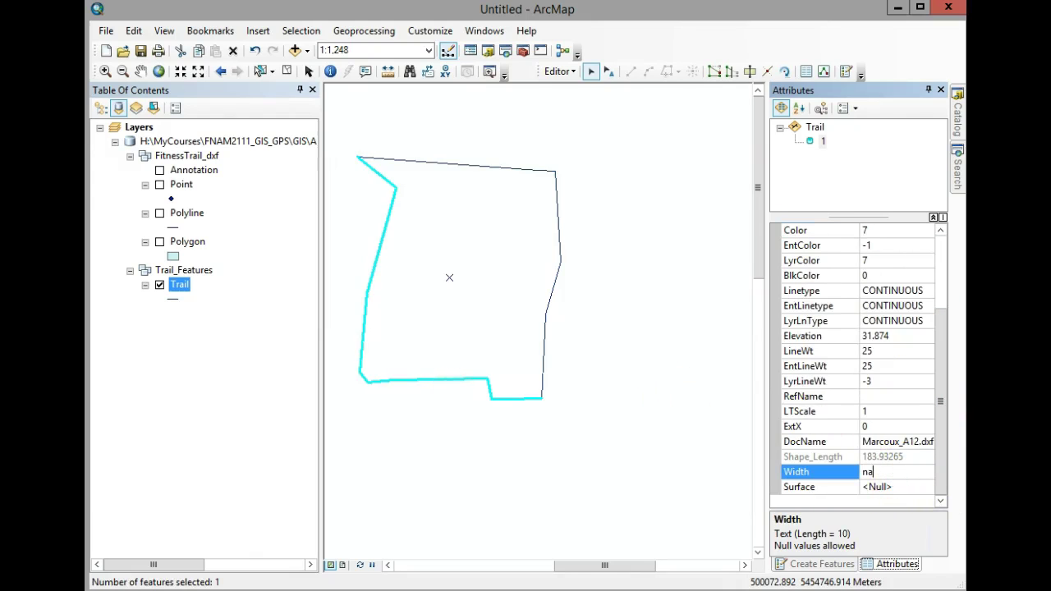
left_click(895, 487)
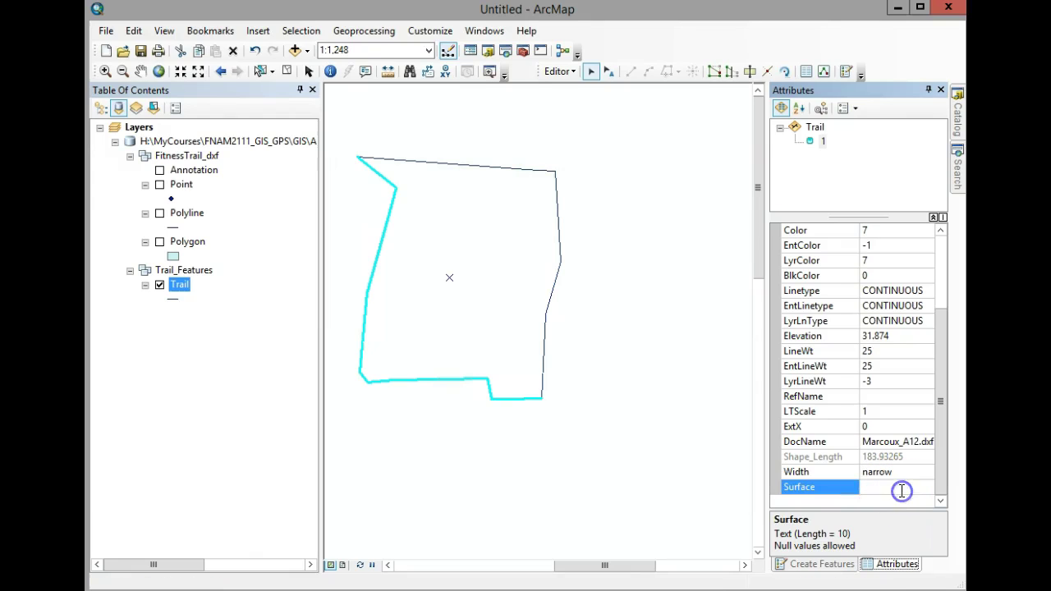
type("concrete")
Save the attribute edits made to the Trail layer.
left_click(490, 120)
left_click(559, 71)
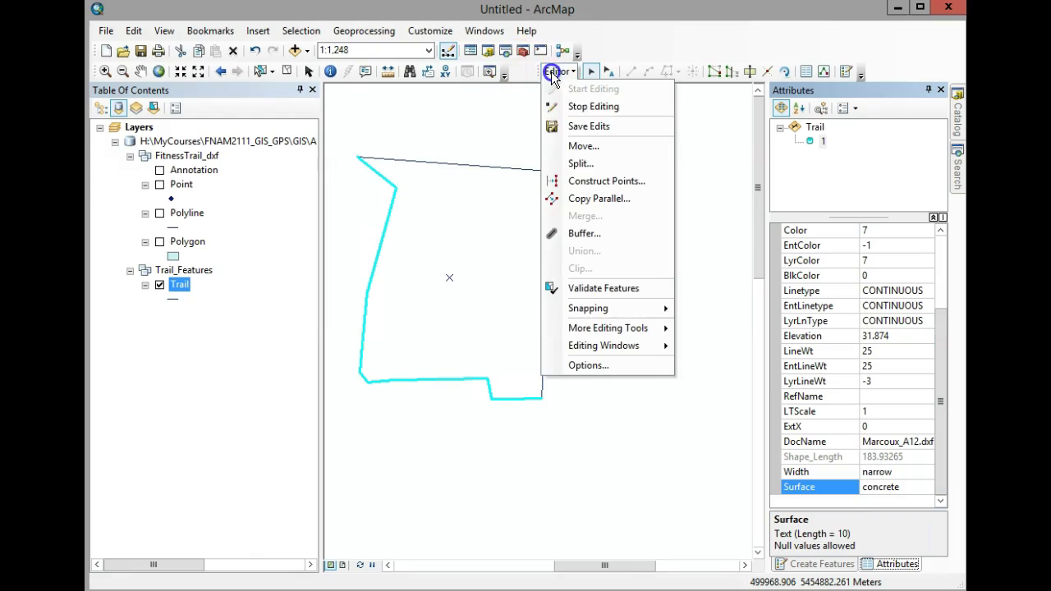
left_click(590, 128)
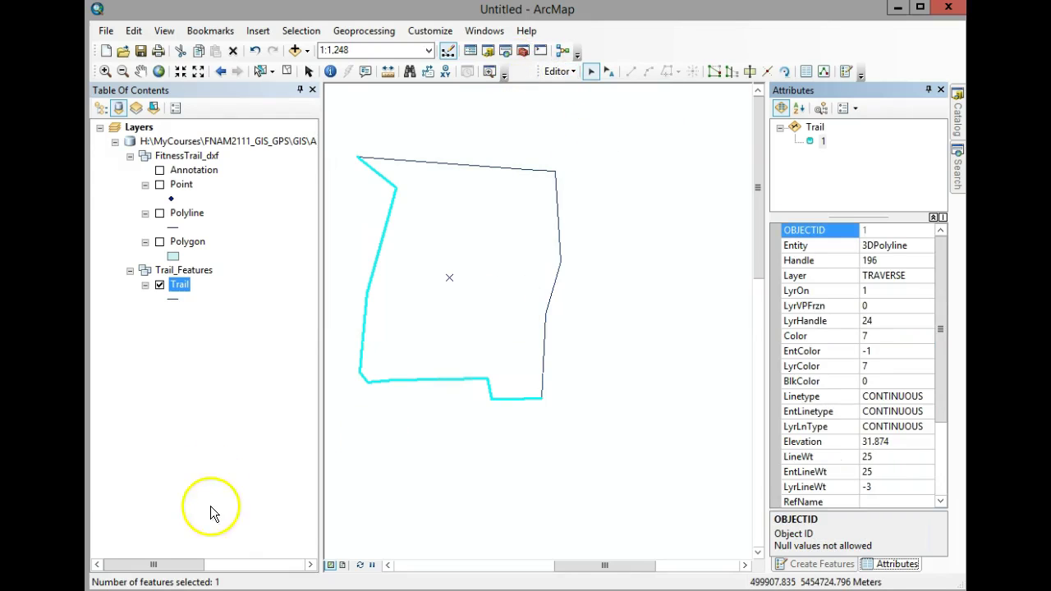
Set the Trail layer's symbology to draw categories by unique values from many fields.
right_click(183, 281)
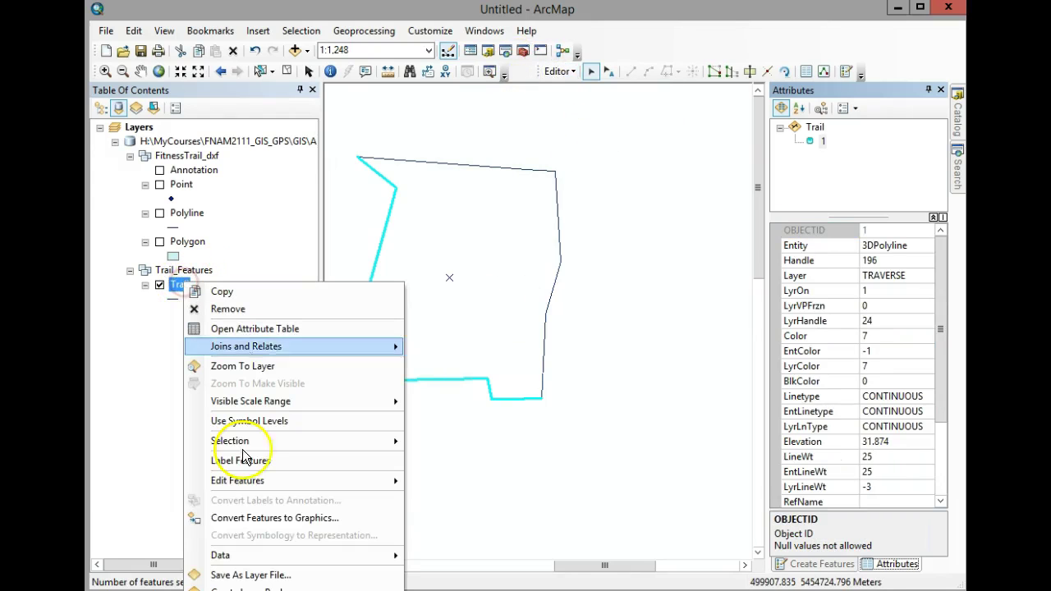
left_click(246, 587)
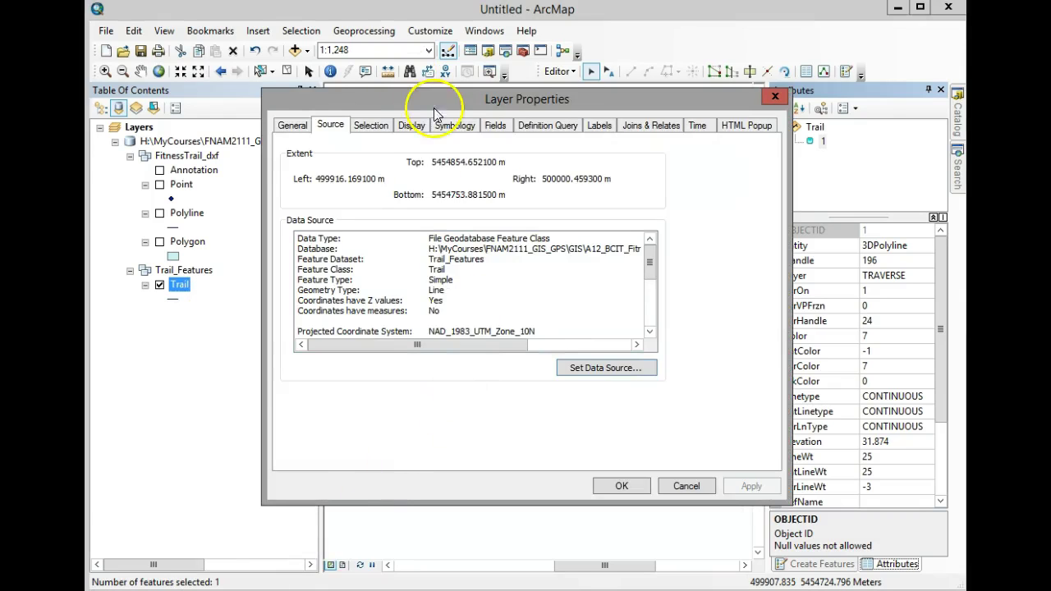
left_click(454, 125)
left_click(312, 179)
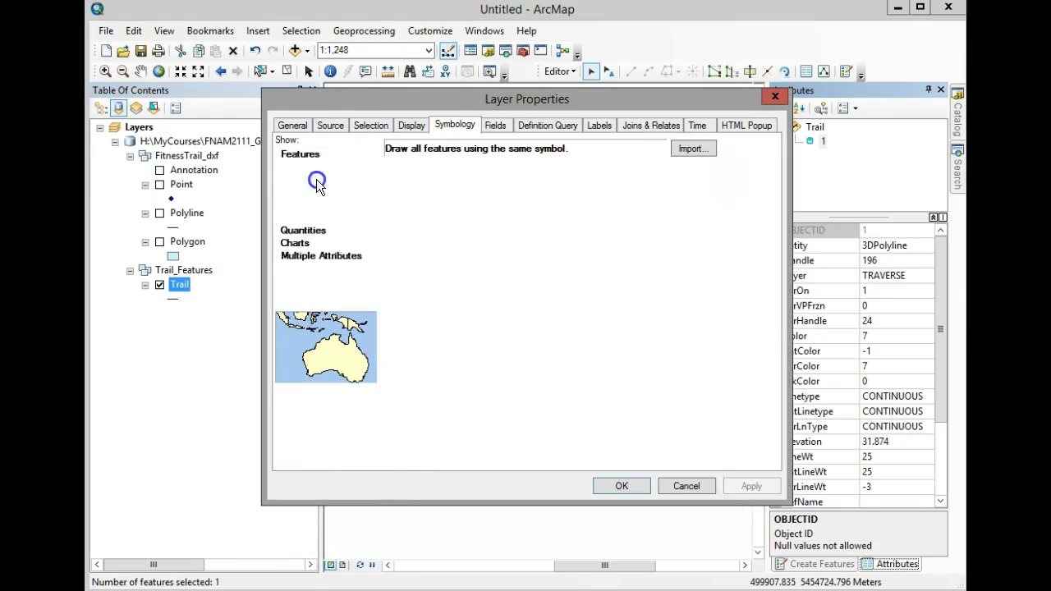
left_click(405, 183)
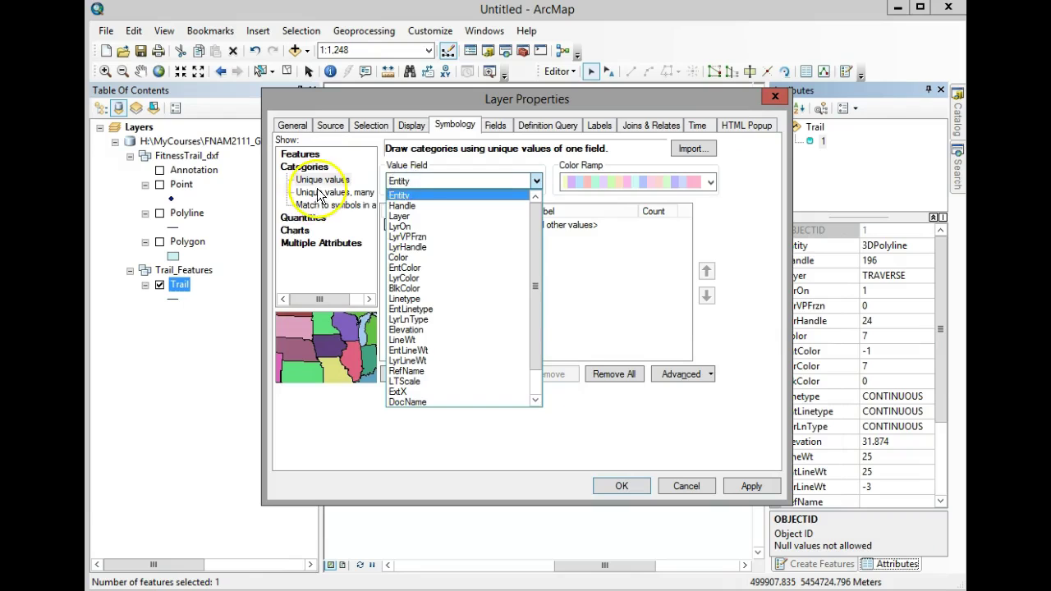
left_click(317, 195)
left_click(317, 195)
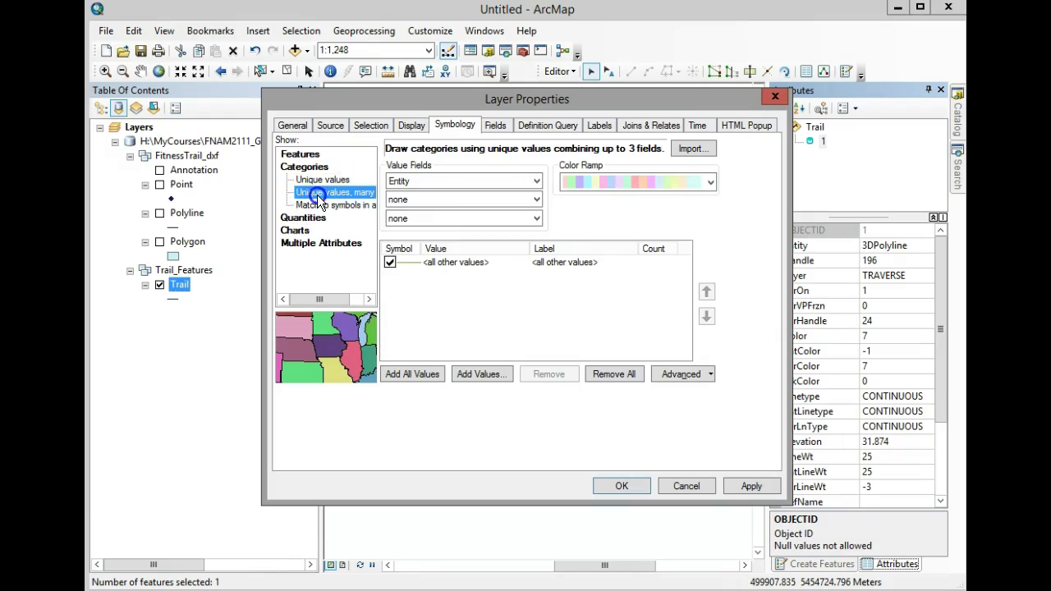
Choose Width as the first value field and Surface as the second for the Trail categories.
left_click(413, 181)
left_click_drag(533, 241, 532, 393)
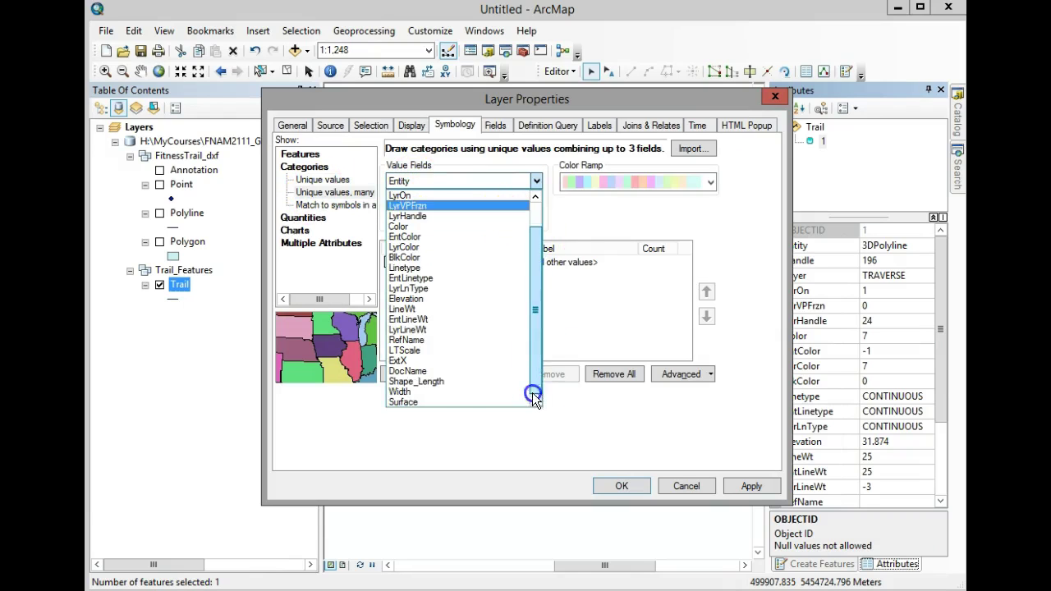
left_click(406, 391)
left_click(482, 196)
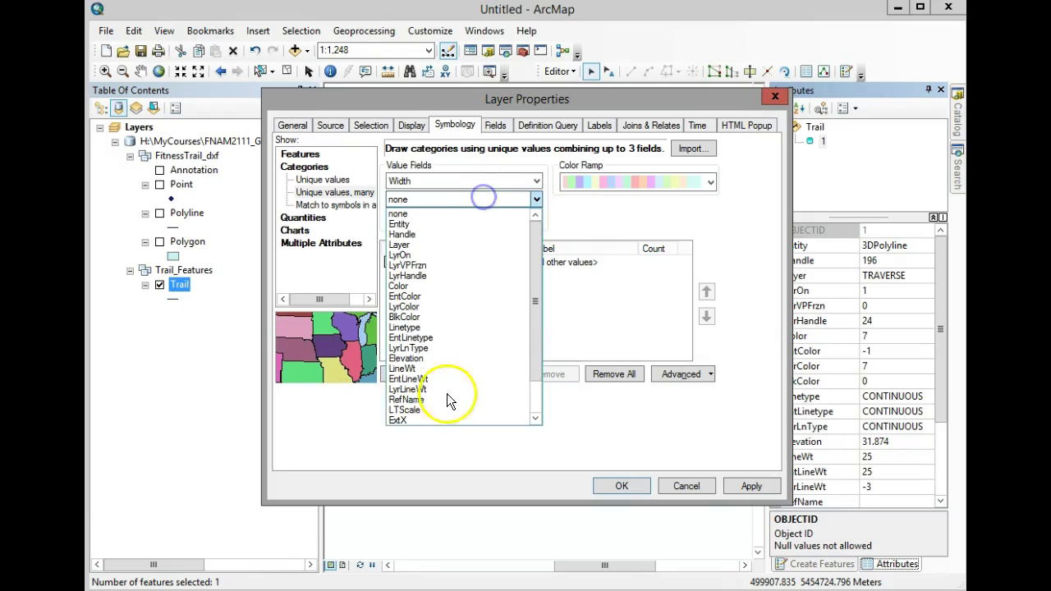
left_click_drag(534, 375, 495, 419)
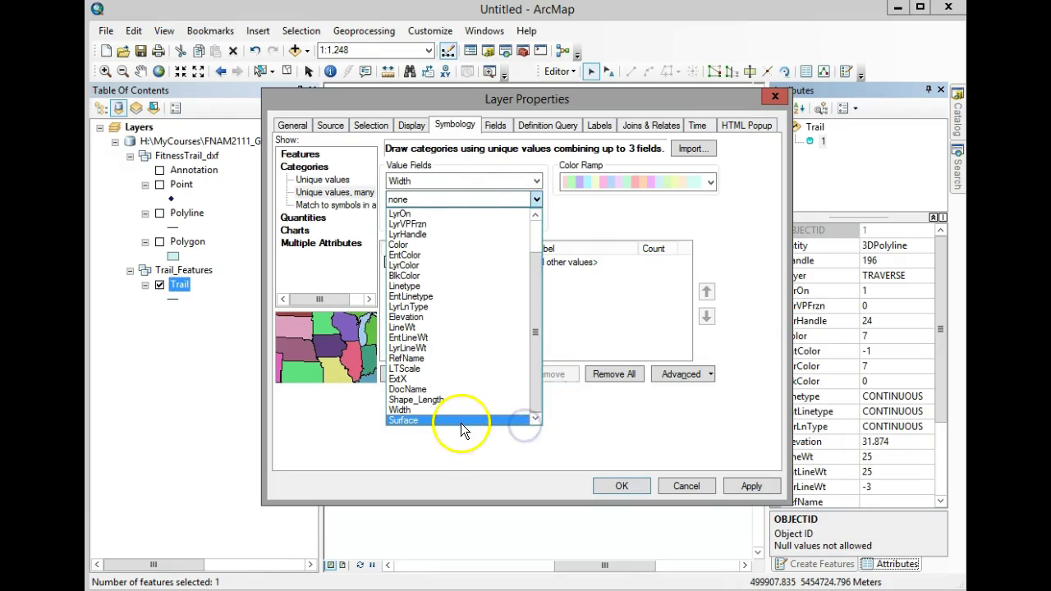
left_click(461, 423)
Add all Width and Surface value combinations and apply an orange-toned color ramp to them.
left_click(417, 378)
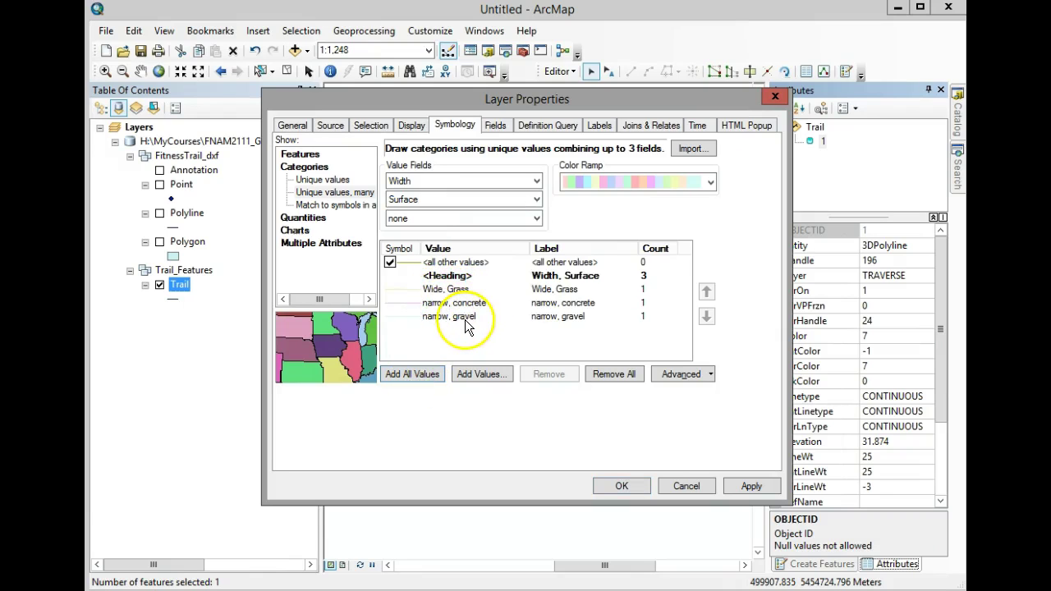
left_click(692, 183)
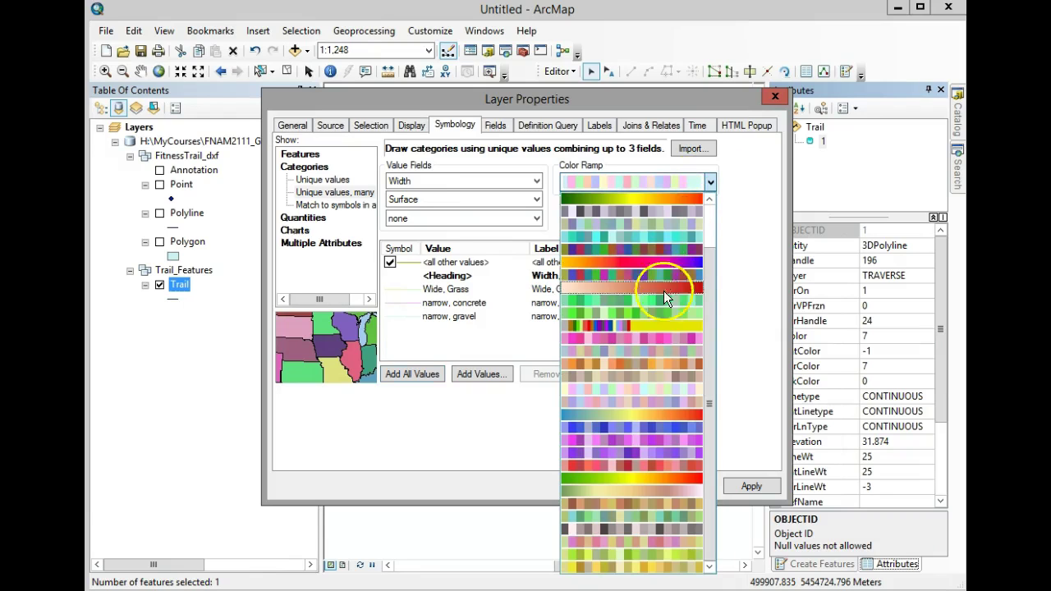
left_click(650, 368)
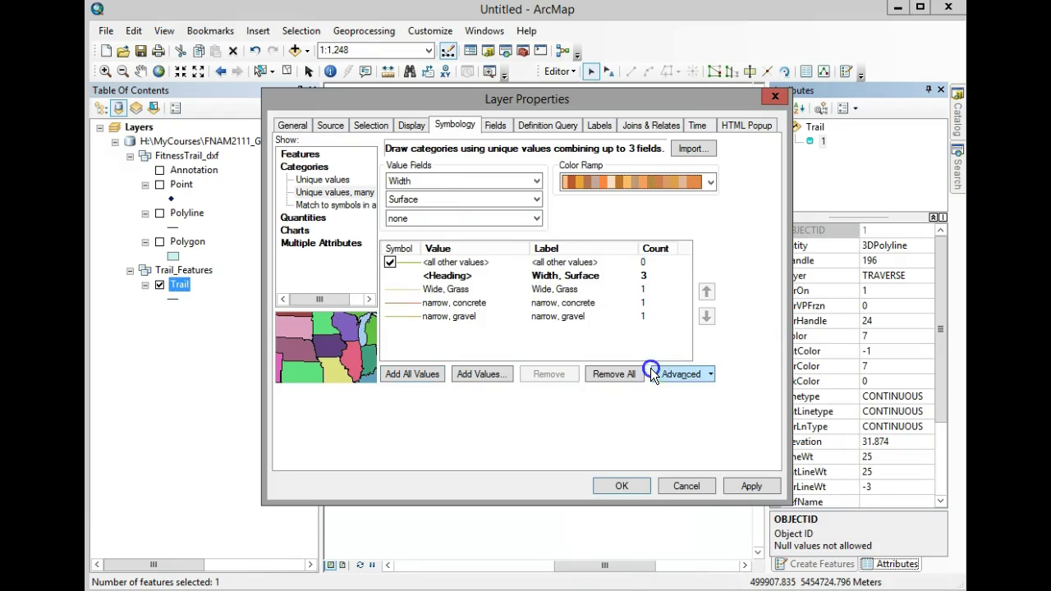
Give the Wide, Grass category a bright green line symbol with a width of 3.
left_click(406, 290)
double_click(403, 288)
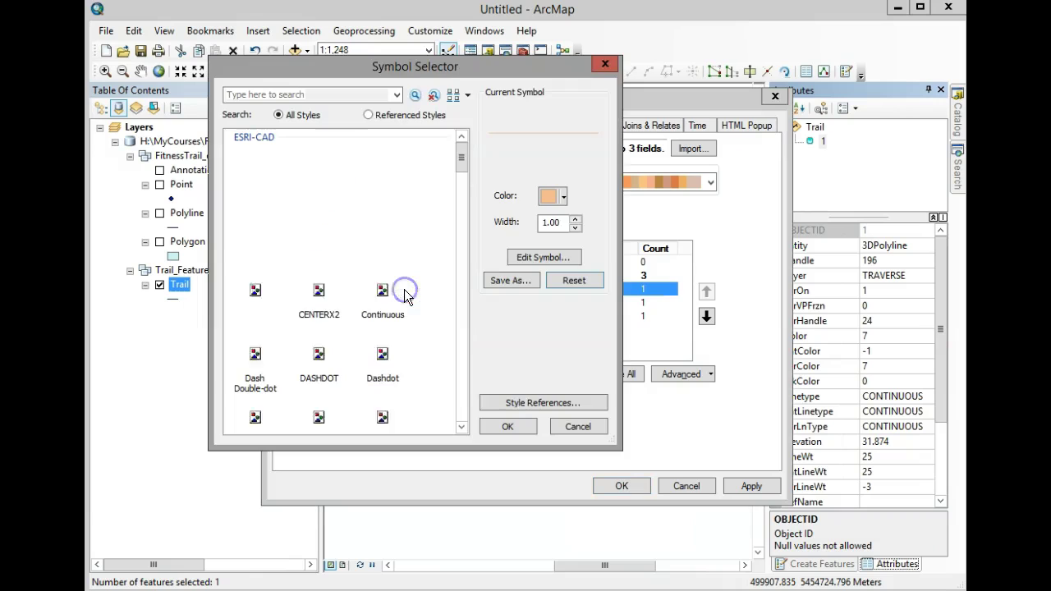
left_click(577, 219)
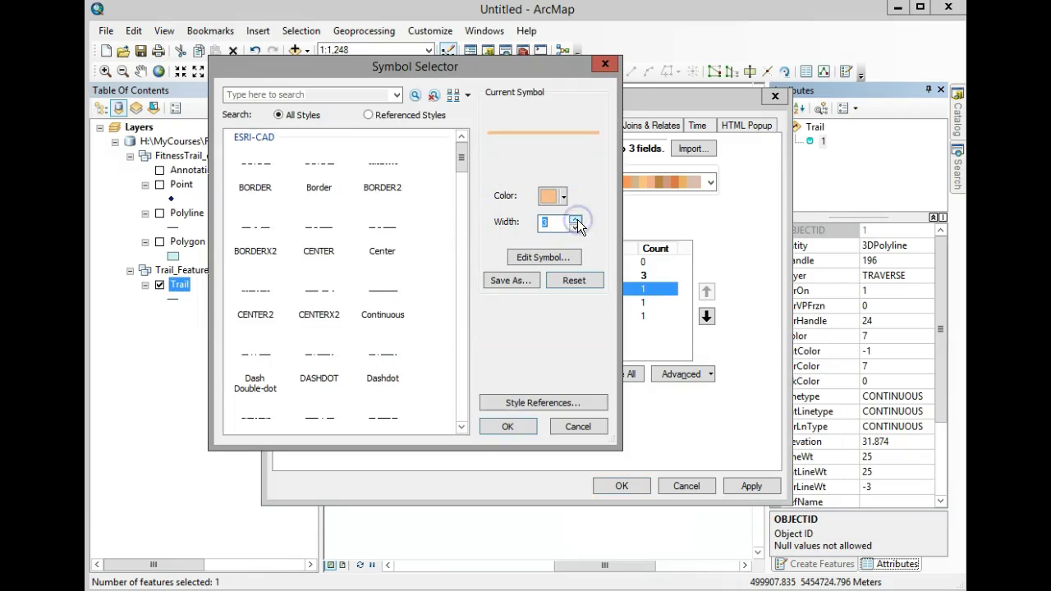
left_click(513, 425)
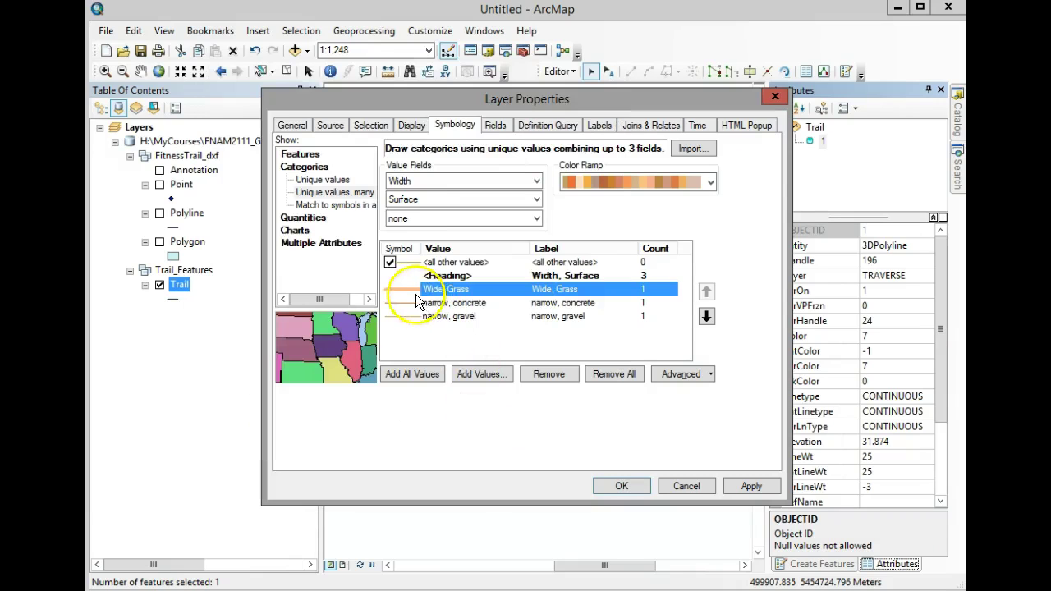
double_click(406, 291)
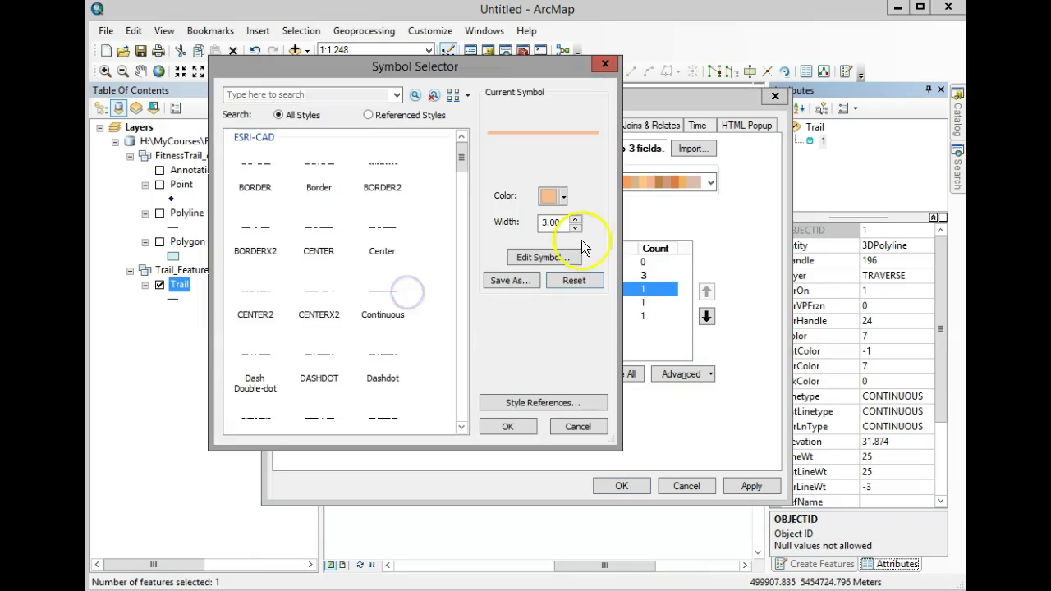
left_click(565, 193)
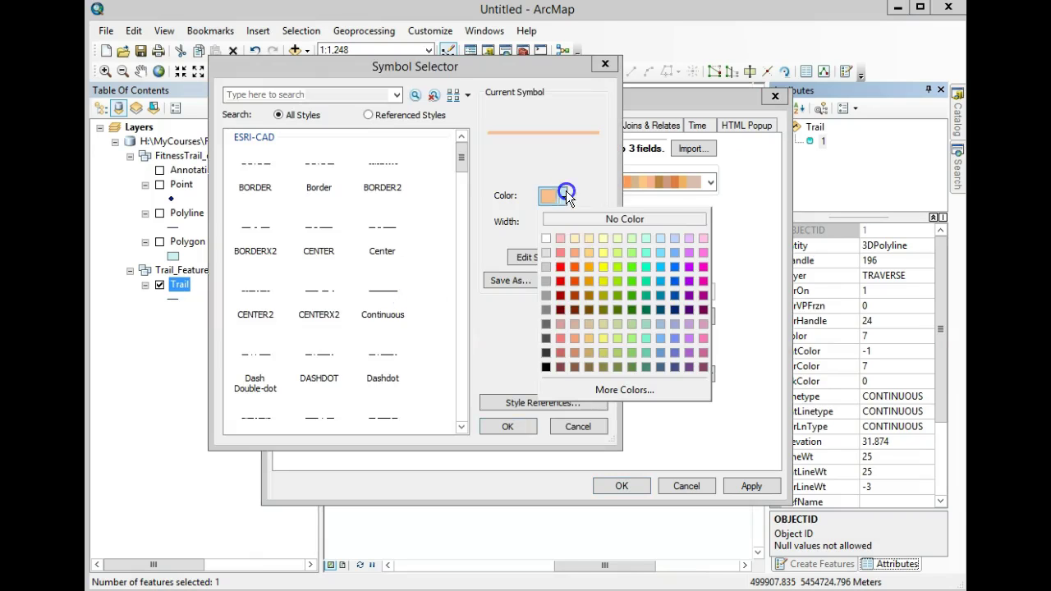
left_click(631, 267)
left_click(509, 425)
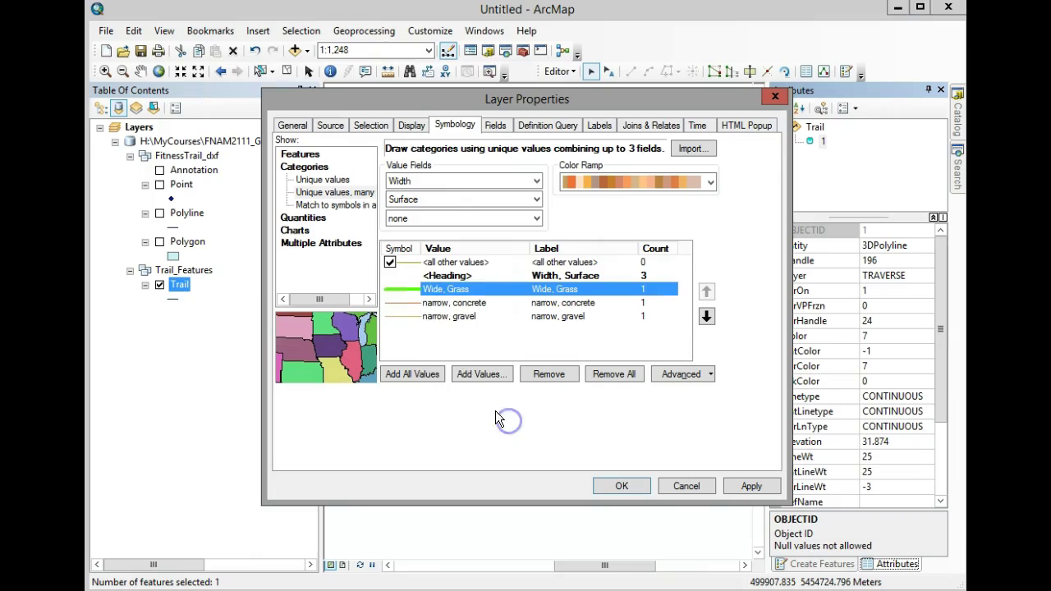
Give the narrow, concrete category a gray line symbol with a width of 2.
double_click(413, 304)
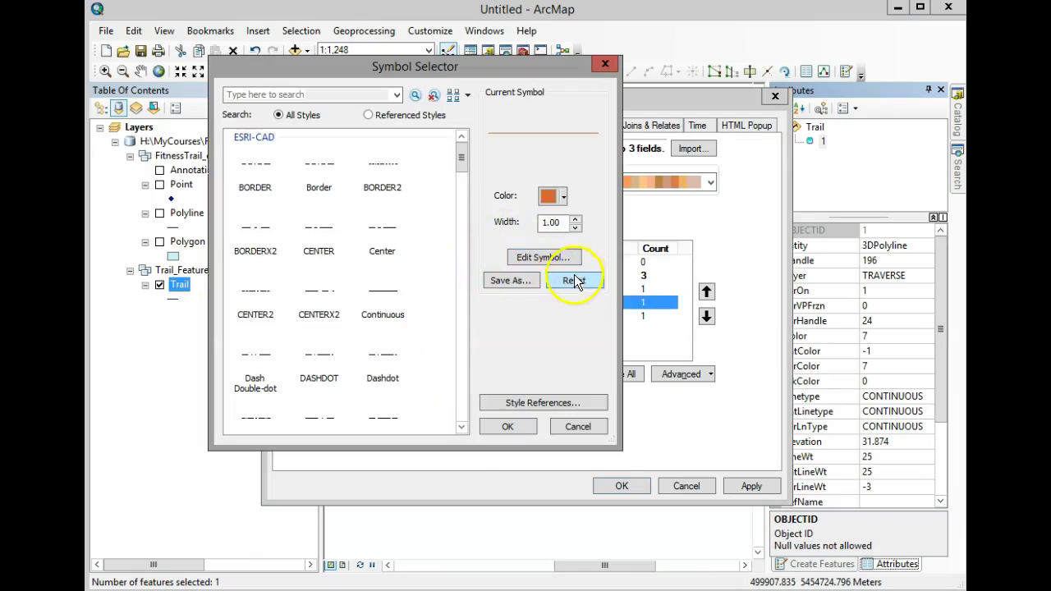
left_click(575, 219)
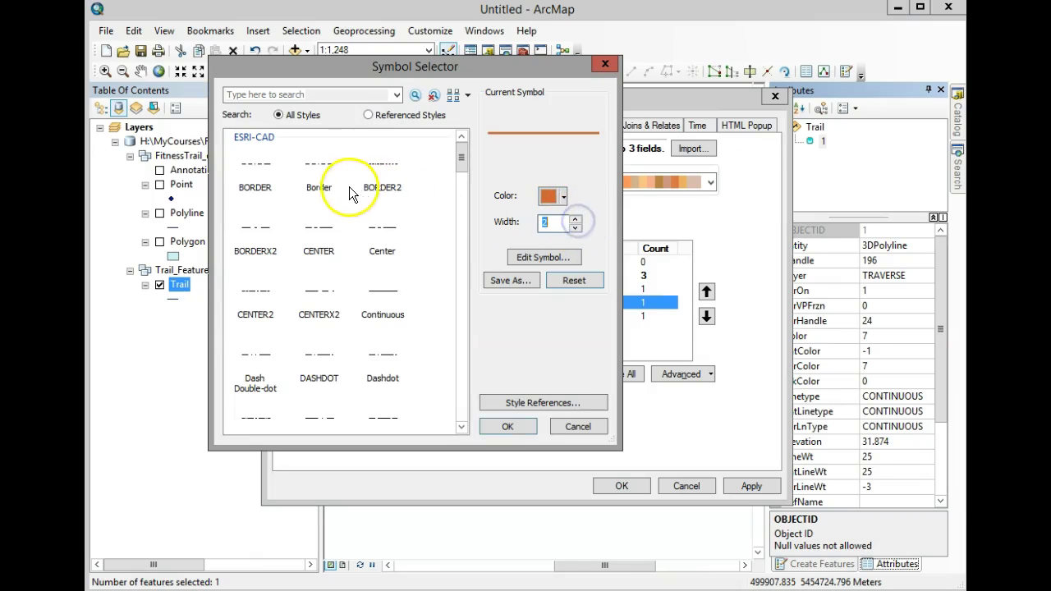
left_click(562, 197)
left_click(548, 301)
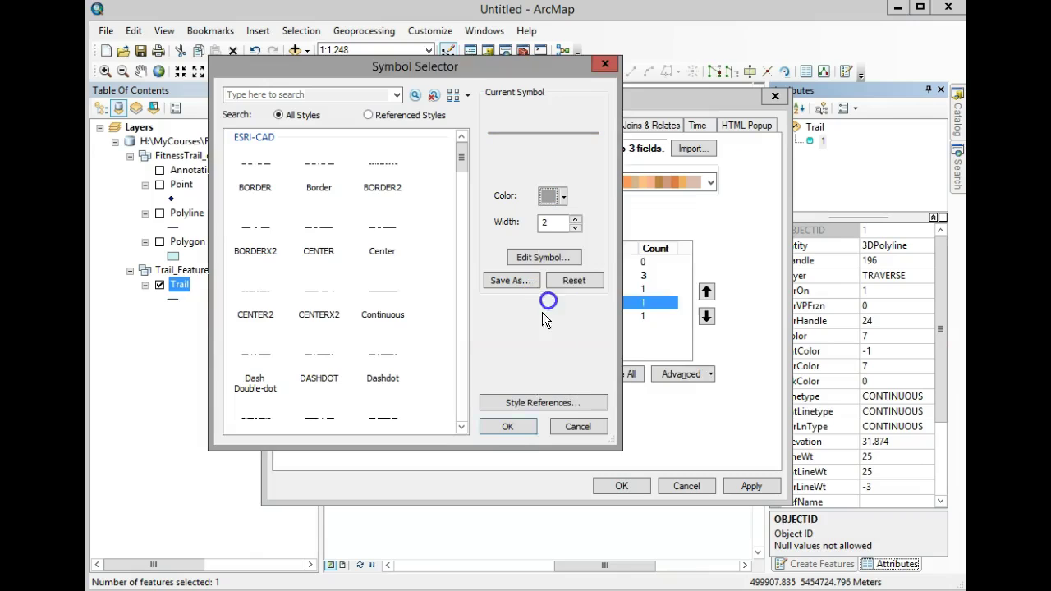
left_click(512, 428)
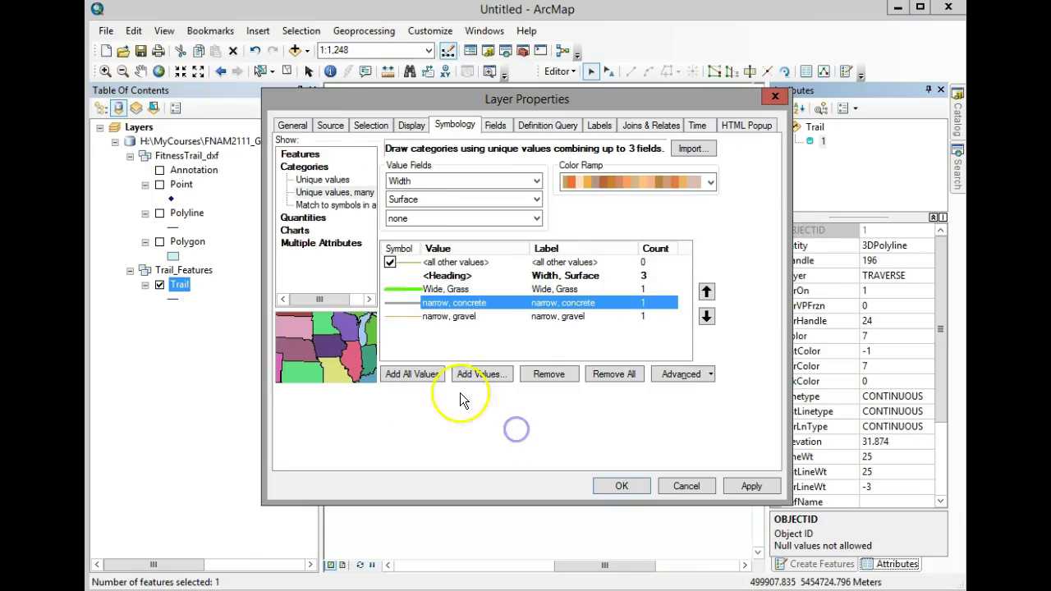
Assign the ESRI-CAD Border line style to the narrow, gravel category and apply the symbology to the Trail layer.
double_click(411, 317)
left_click(319, 164)
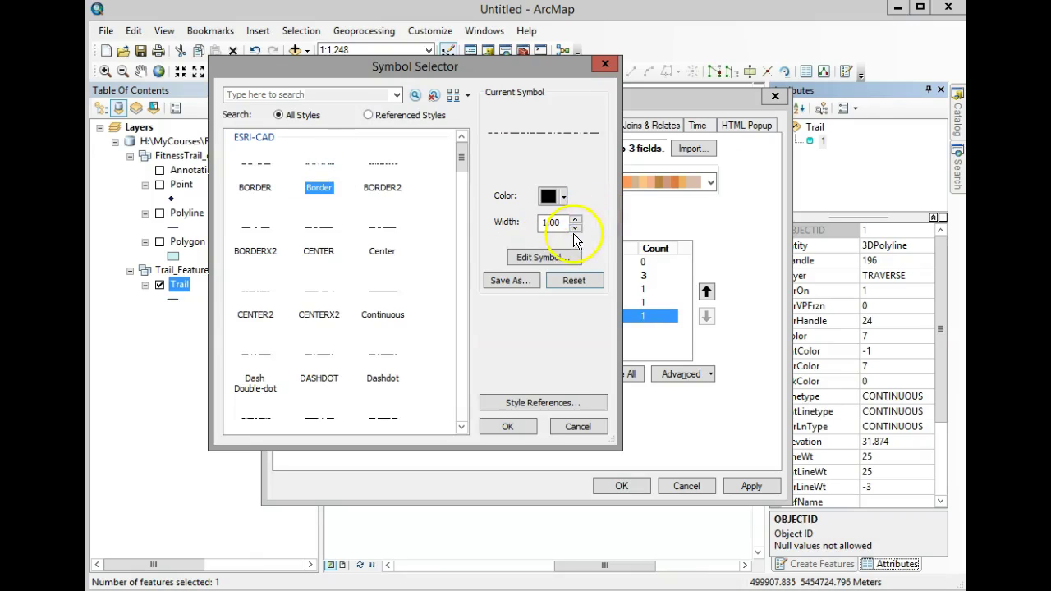
left_click(508, 426)
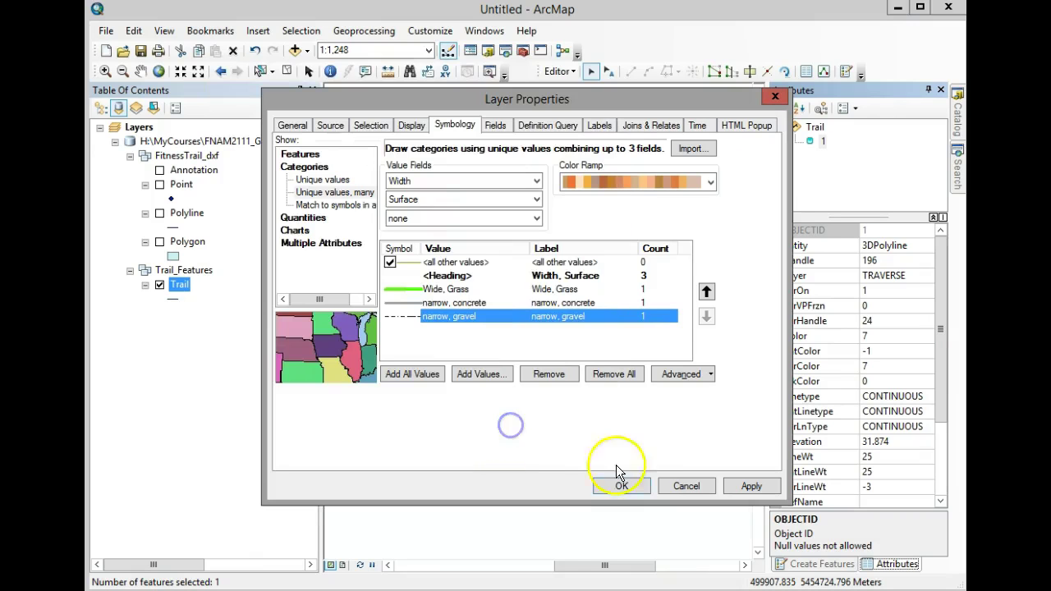
left_click(621, 484)
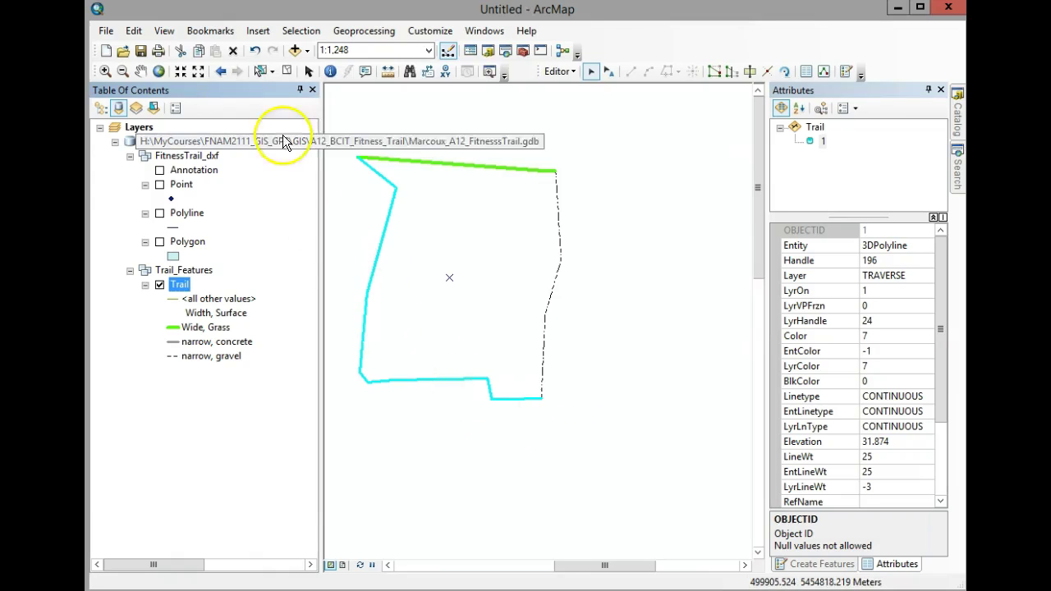
Clear the trail segment selection, open the Trail attribute table and stop the edit session.
left_click(284, 71)
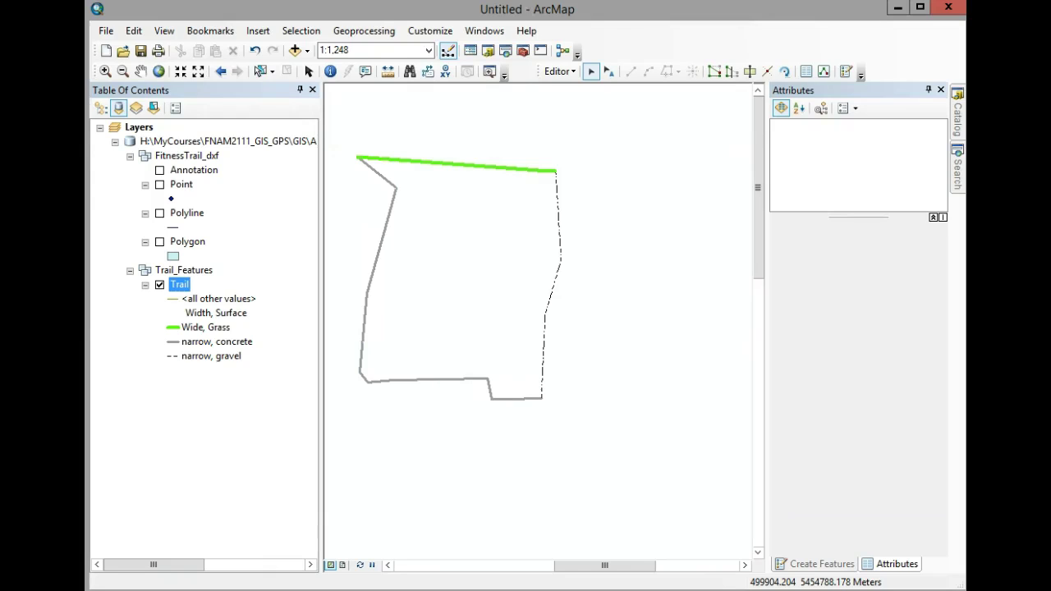
right_click(181, 290)
left_click(235, 337)
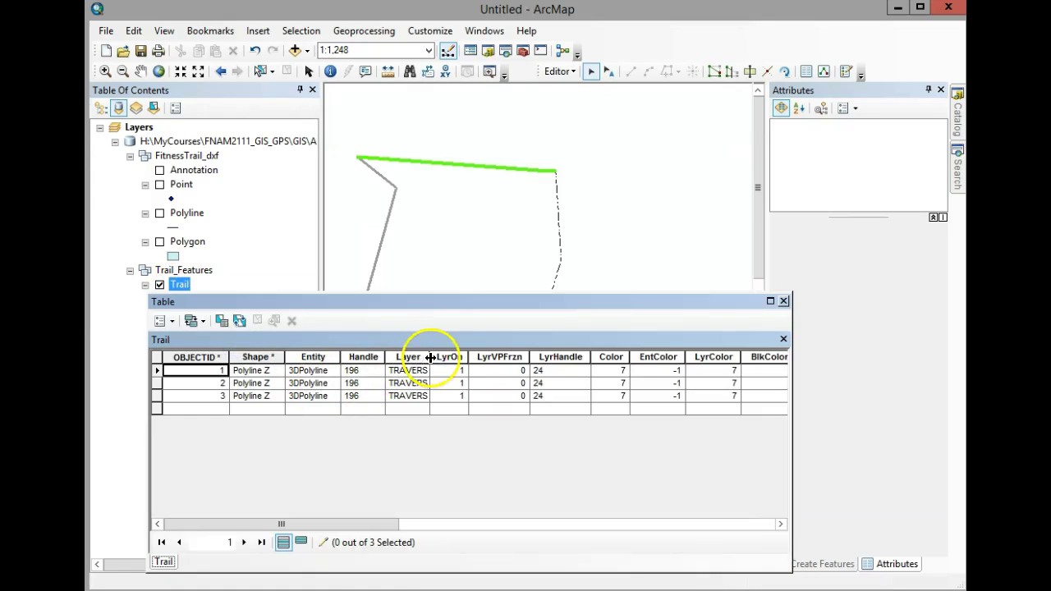
right_click(451, 356)
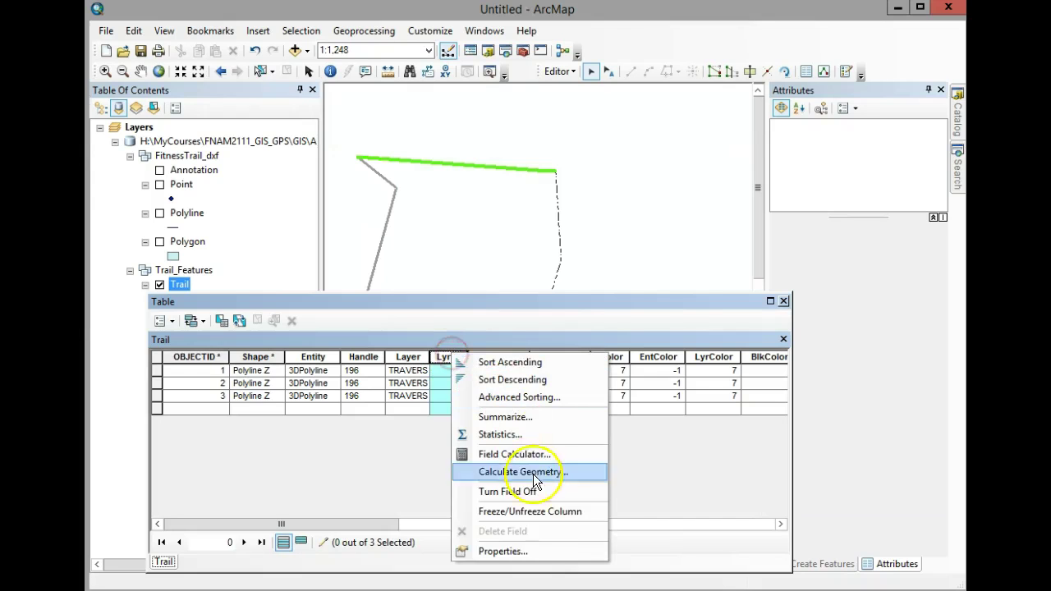
left_click(558, 71)
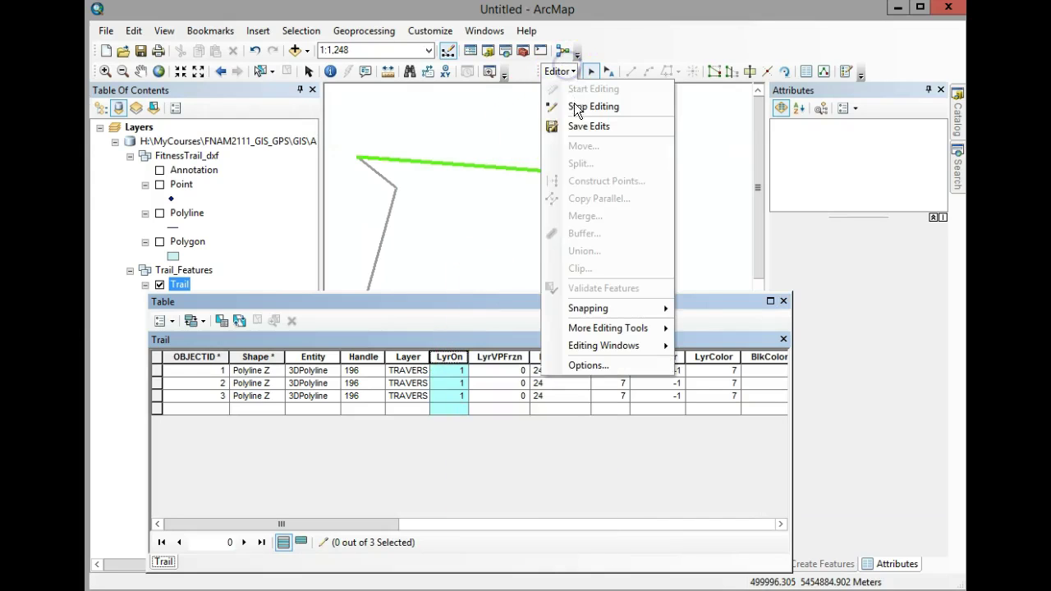
left_click(573, 107)
Delete the LyrOn and LyrVPFrzn fields from the Trail attribute table.
right_click(454, 356)
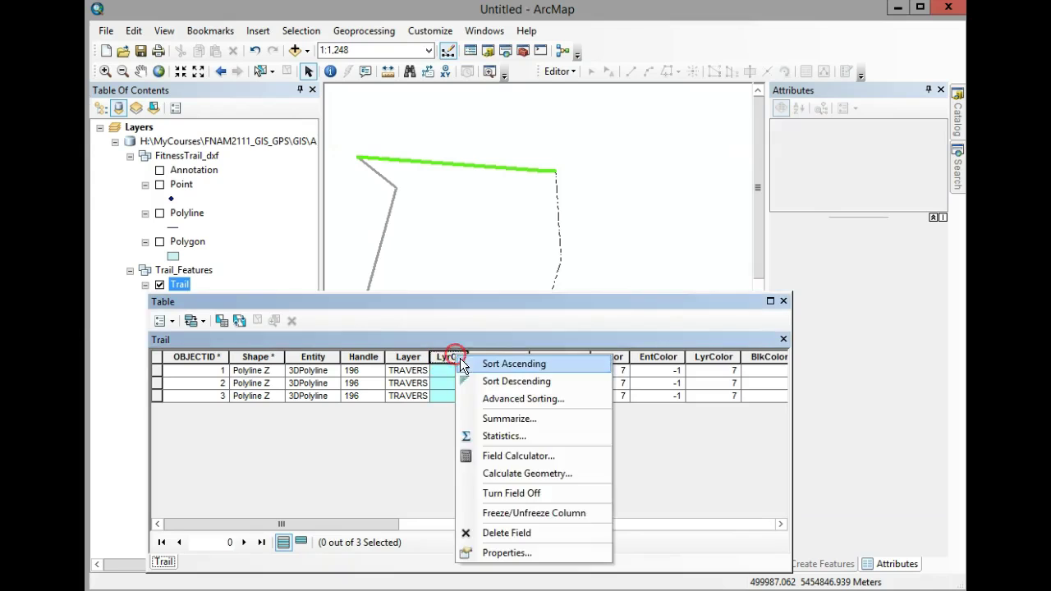
left_click(504, 532)
left_click(570, 374)
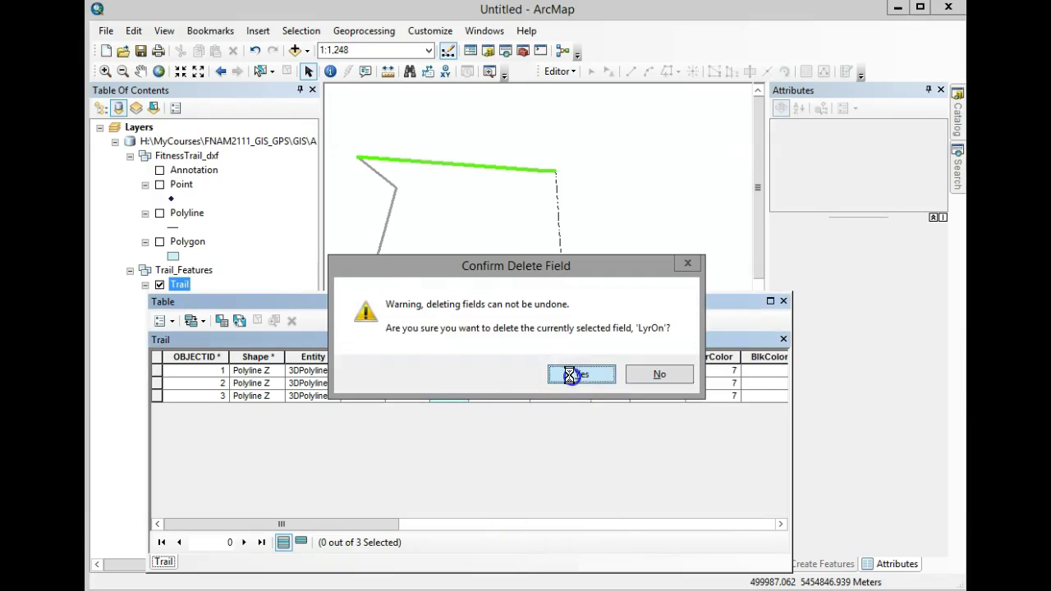
right_click(464, 356)
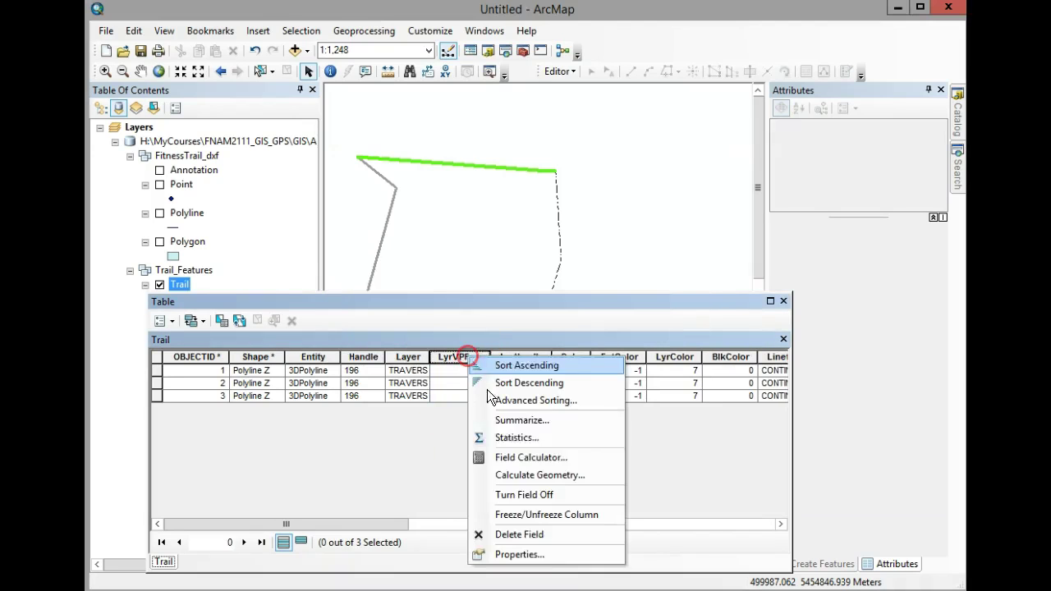
left_click(529, 535)
left_click(603, 371)
Delete the LyrHandle and Color fields from the Trail attribute table and close the table.
right_click(473, 353)
left_click(526, 536)
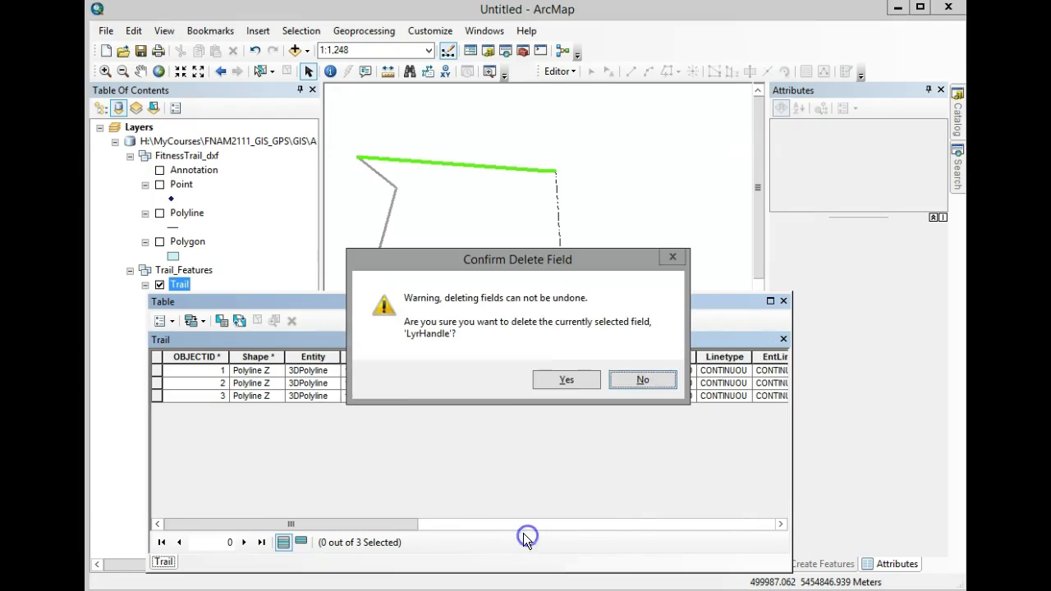
left_click(566, 379)
right_click(453, 357)
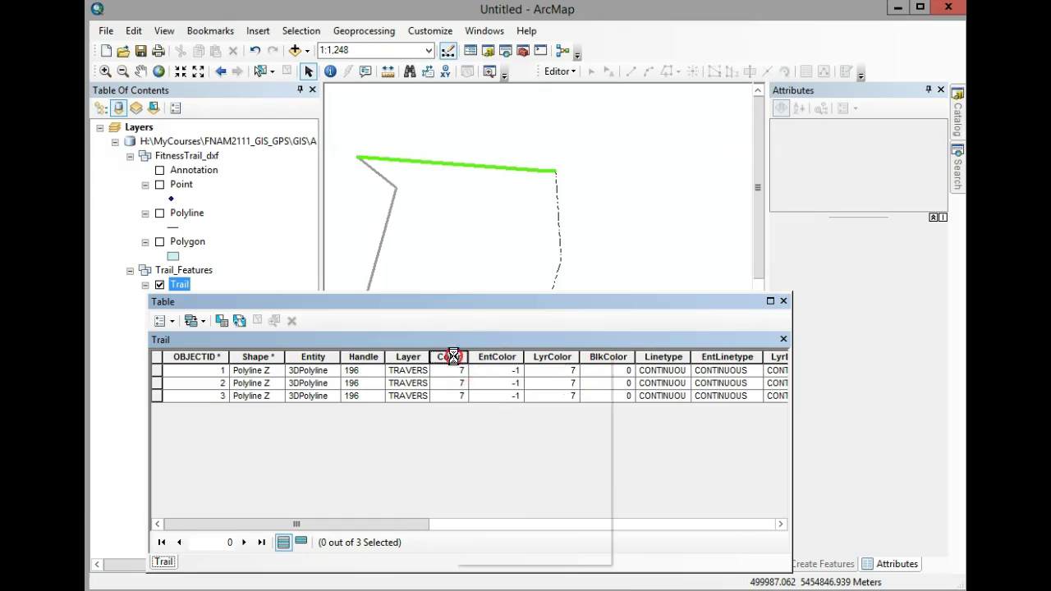
left_click(522, 536)
left_click(595, 374)
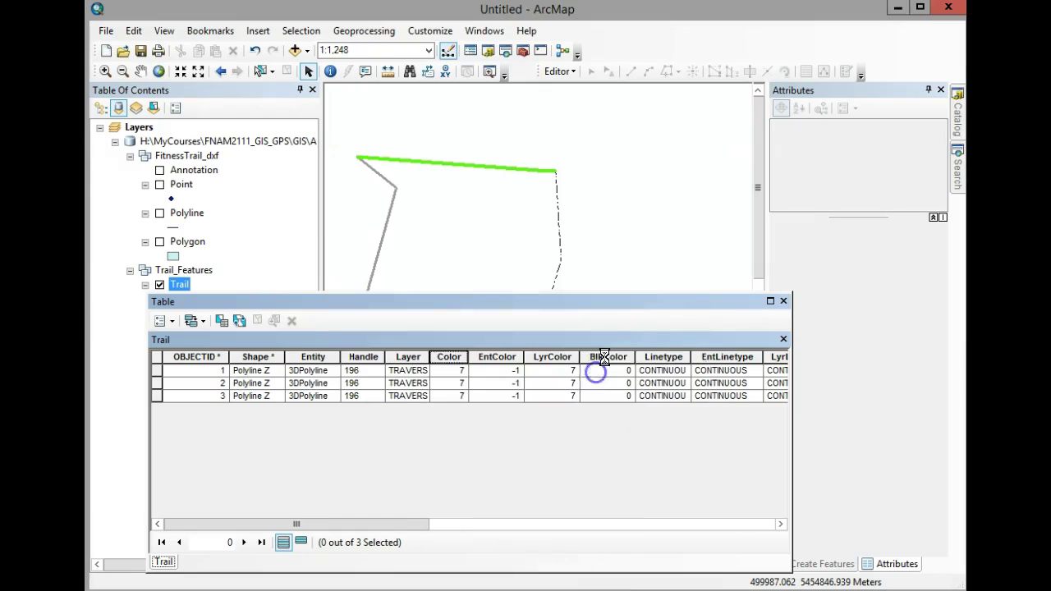
left_click(784, 300)
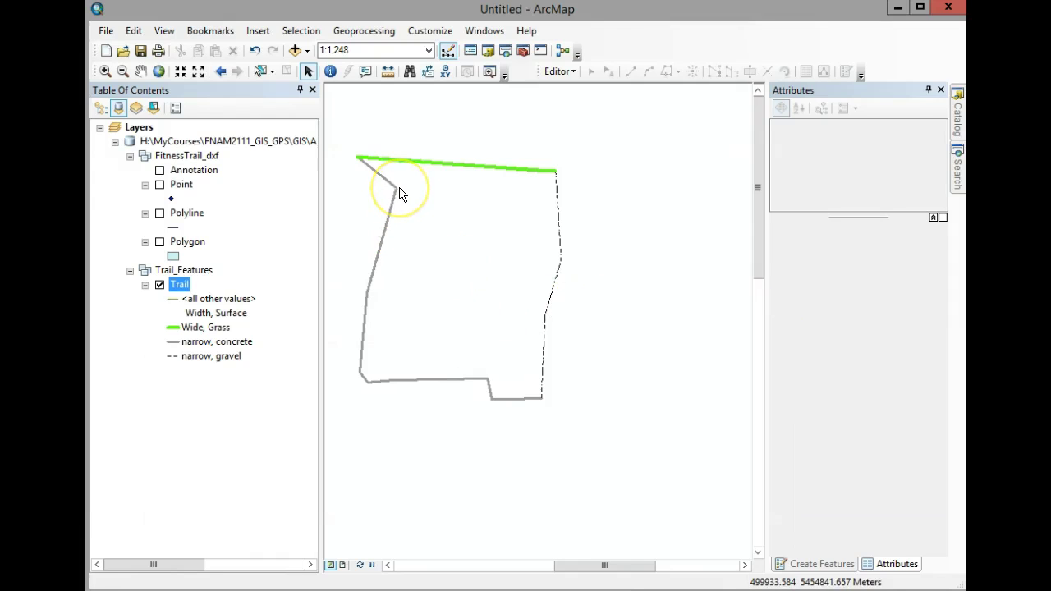